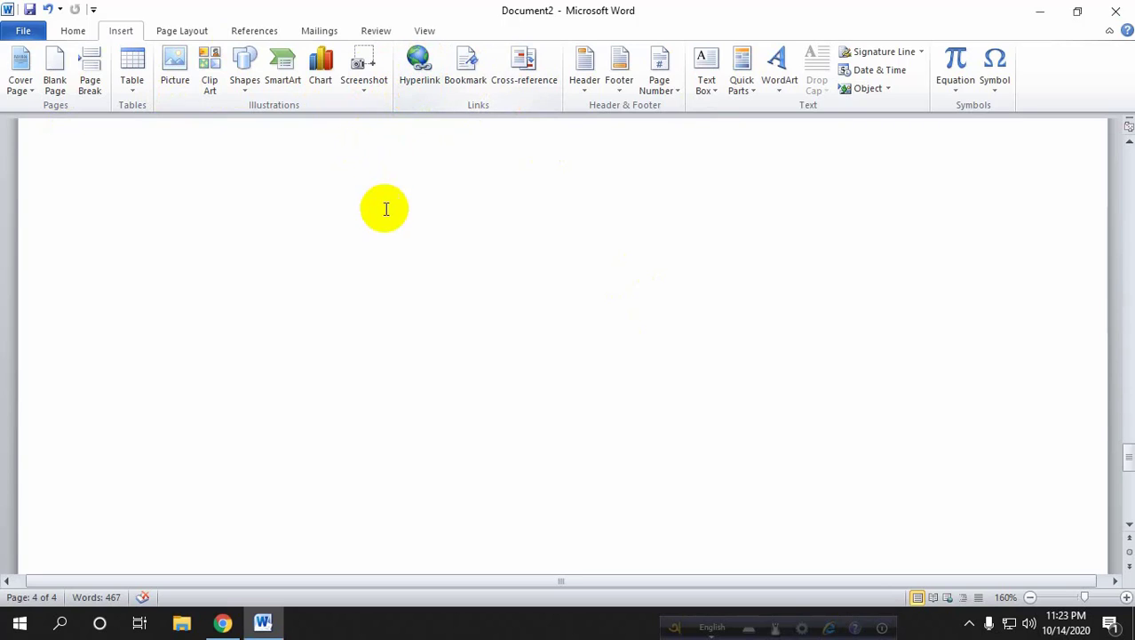
Step: Insert a hyperlink to the Desktop file three-phase-power-waveform.png, chosen from the browsed pages
left_click(414, 82)
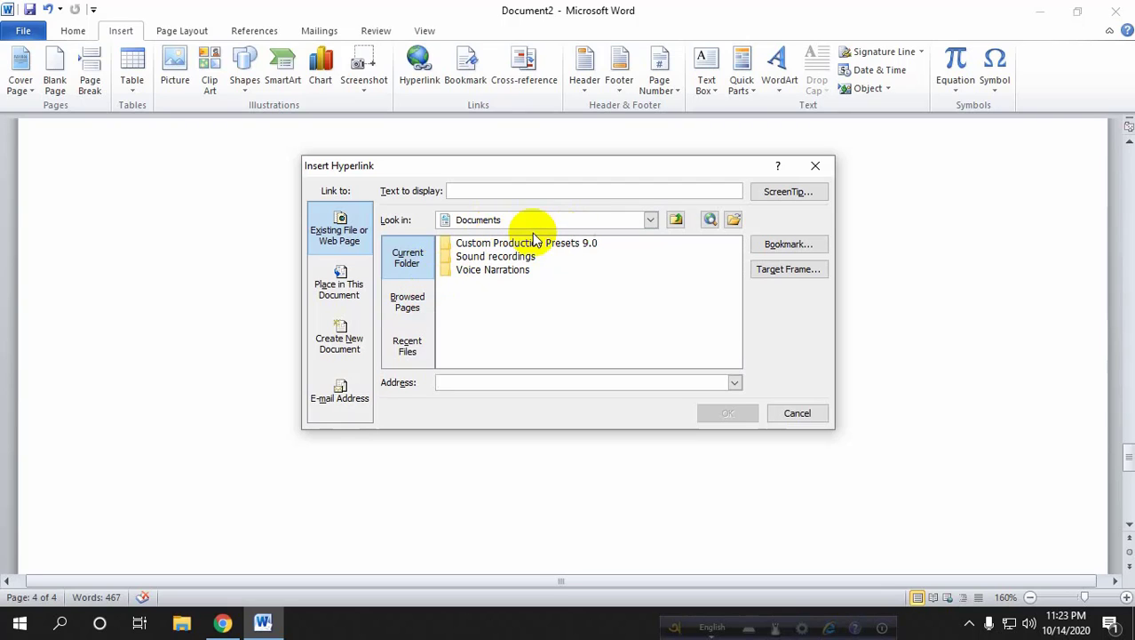
left_click(406, 303)
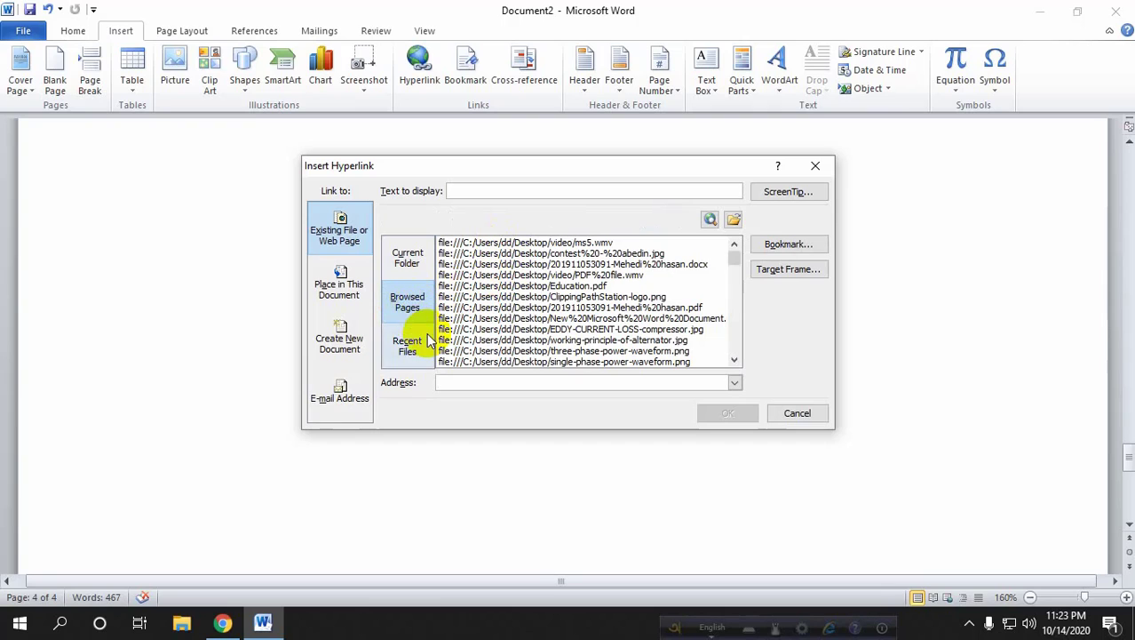
left_click(542, 243)
left_click(487, 275)
left_click(495, 349)
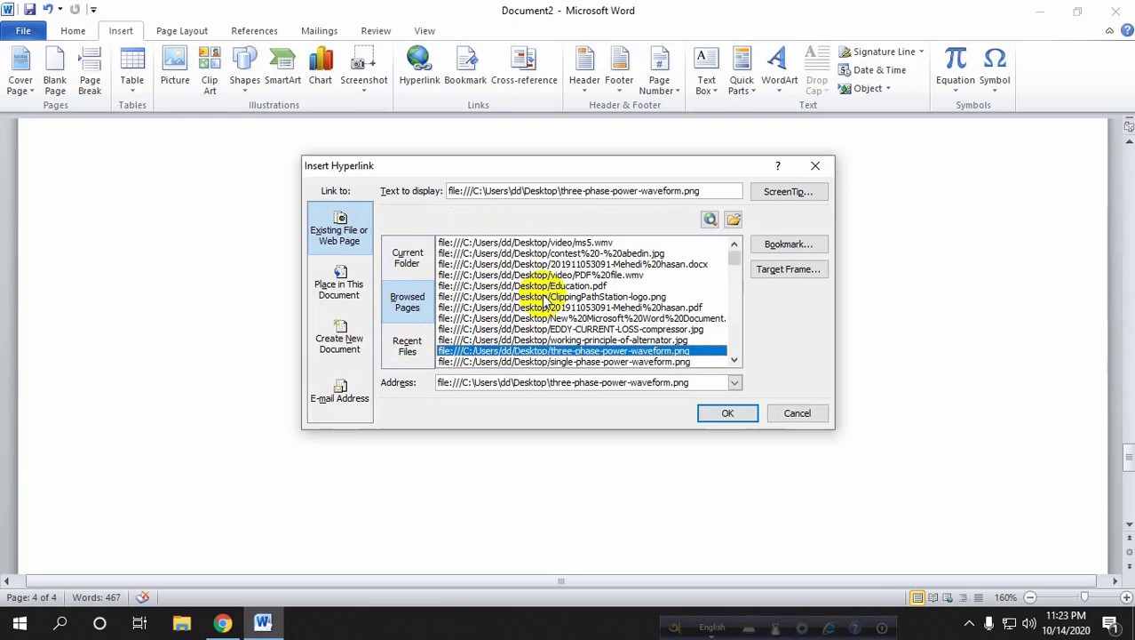
scroll(541, 297, "down", 4)
left_click(521, 350)
scroll(521, 339, "down", 2)
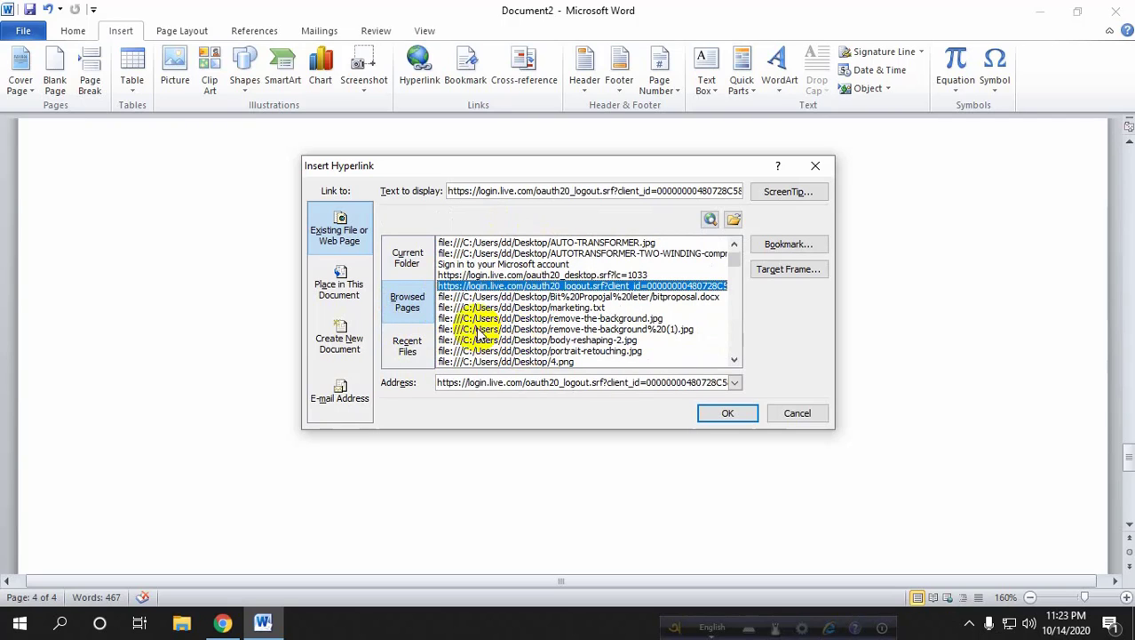
left_click(494, 329)
left_click(502, 285)
scroll(504, 313, "down", 3)
left_click(503, 298)
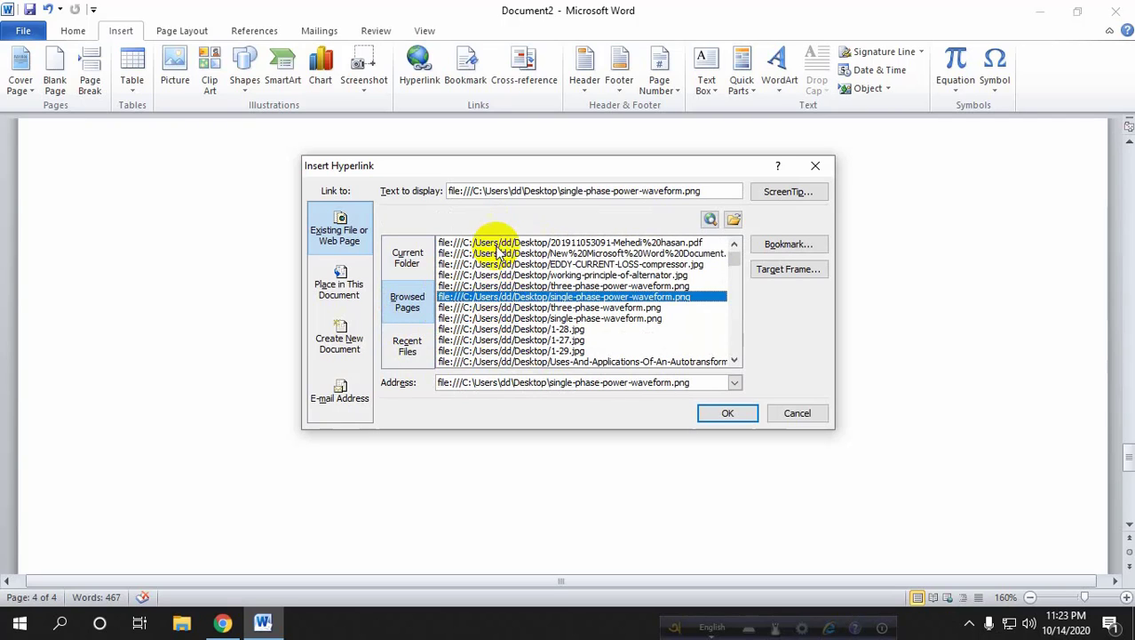
left_click(499, 287)
left_click(504, 308)
left_click(500, 288)
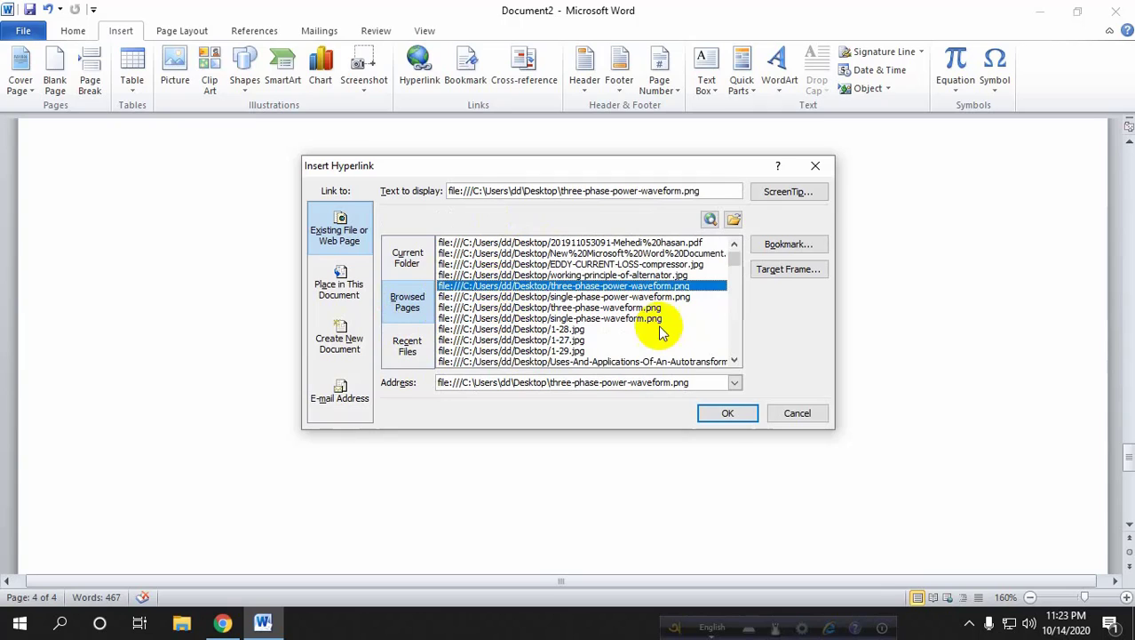
left_click(724, 413)
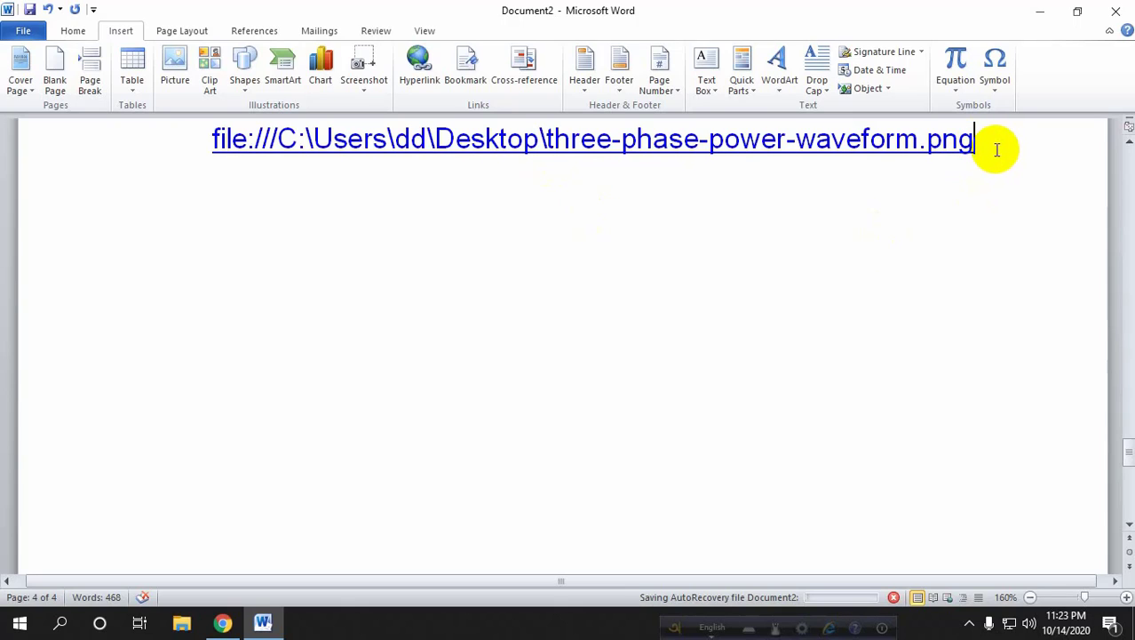
Step: Select the whole three-phase-power-waveform.png hyperlink on page 4 and delete it
left_click(970, 139)
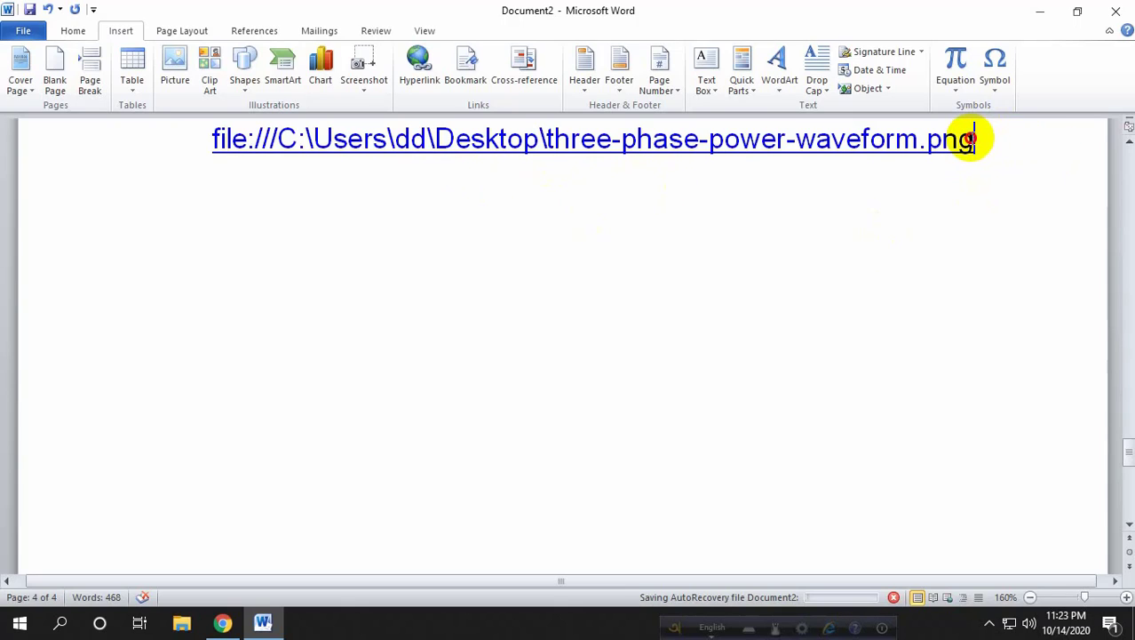
left_click(241, 139, "ctrl")
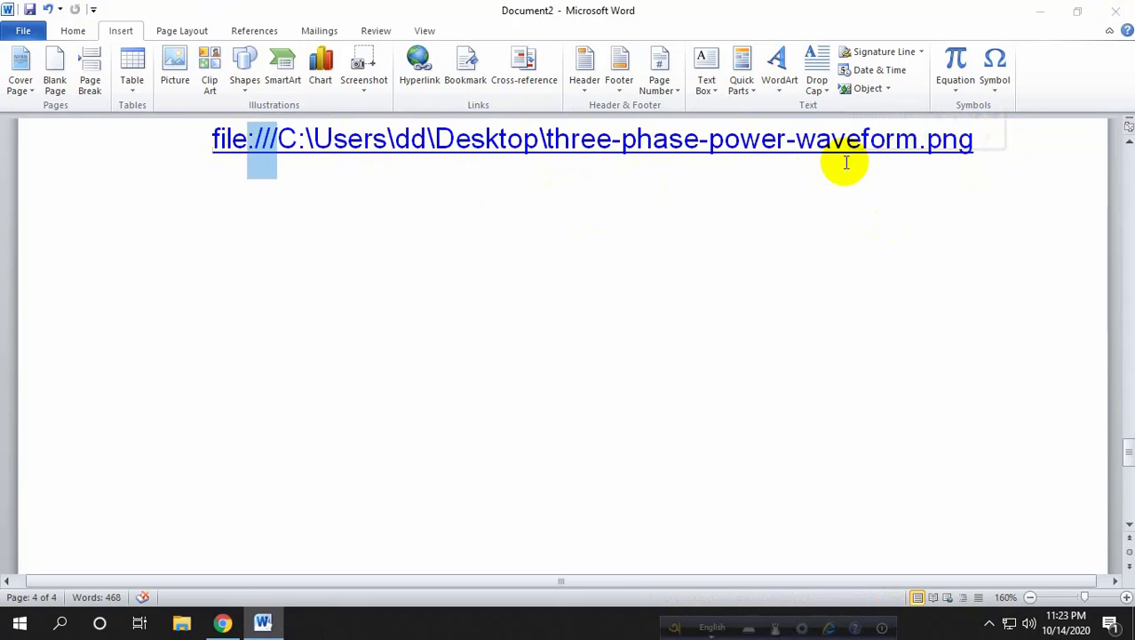
left_click(973, 139)
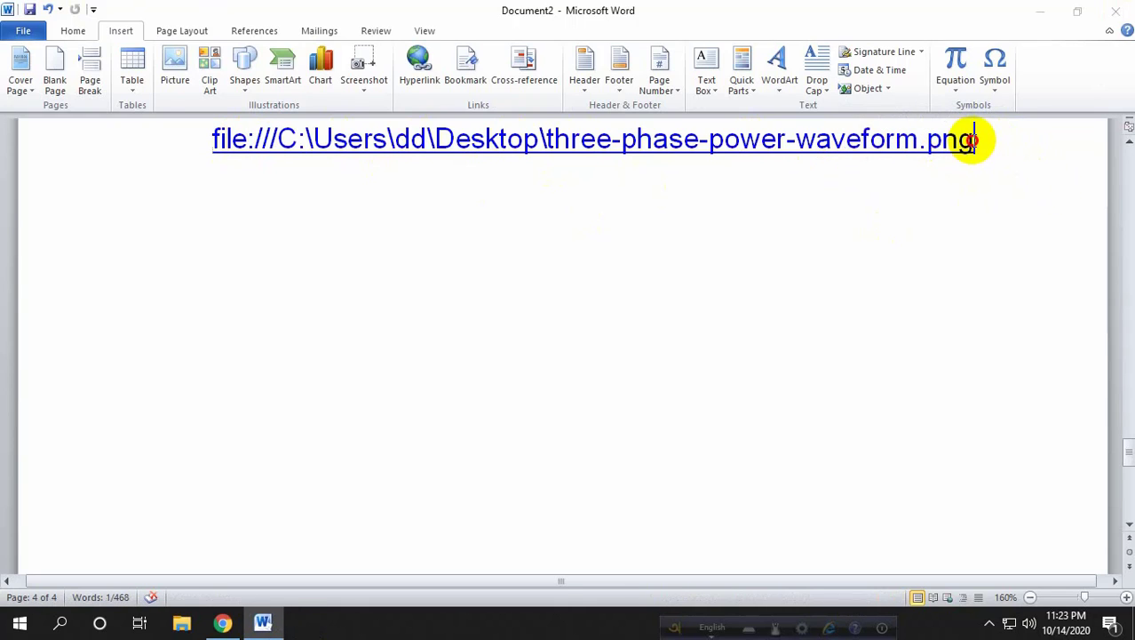
left_click_drag(973, 139, 209, 139)
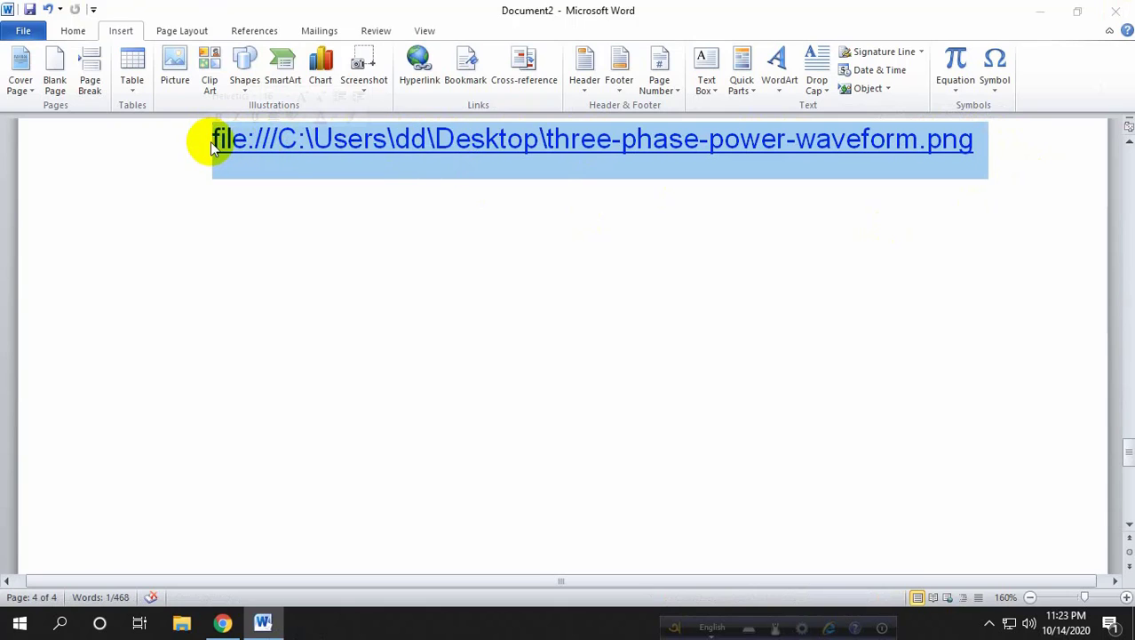
key("Delete")
Step: Open the Bookmark dialog to examine its name field and sort options, and close it without adding a bookmark
scroll(400, 186, "up", 1)
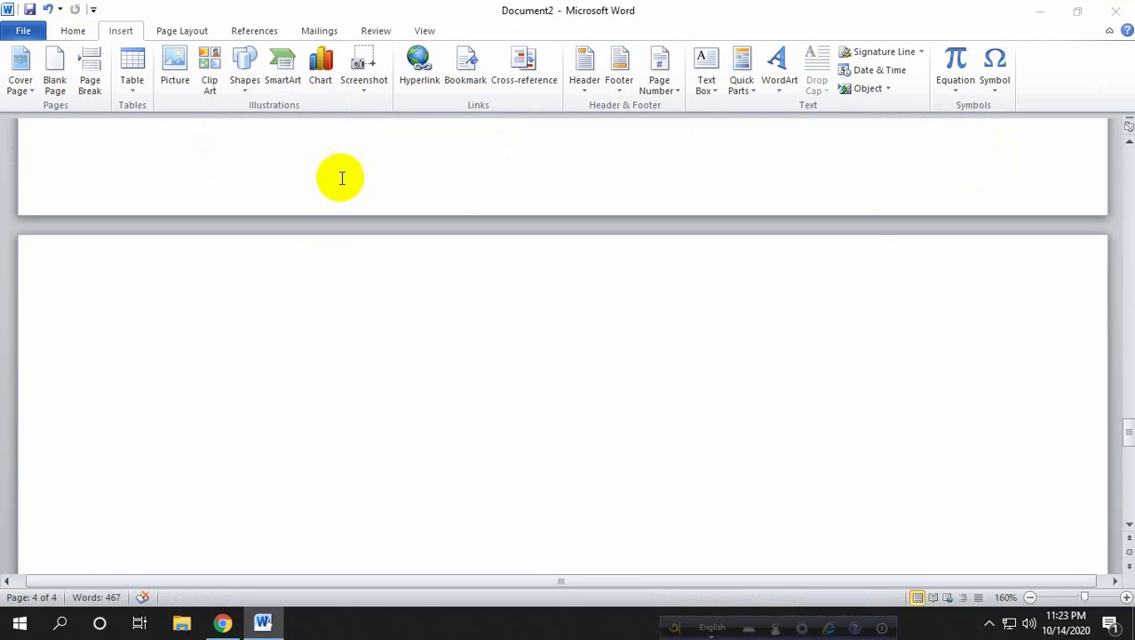
left_click(464, 67)
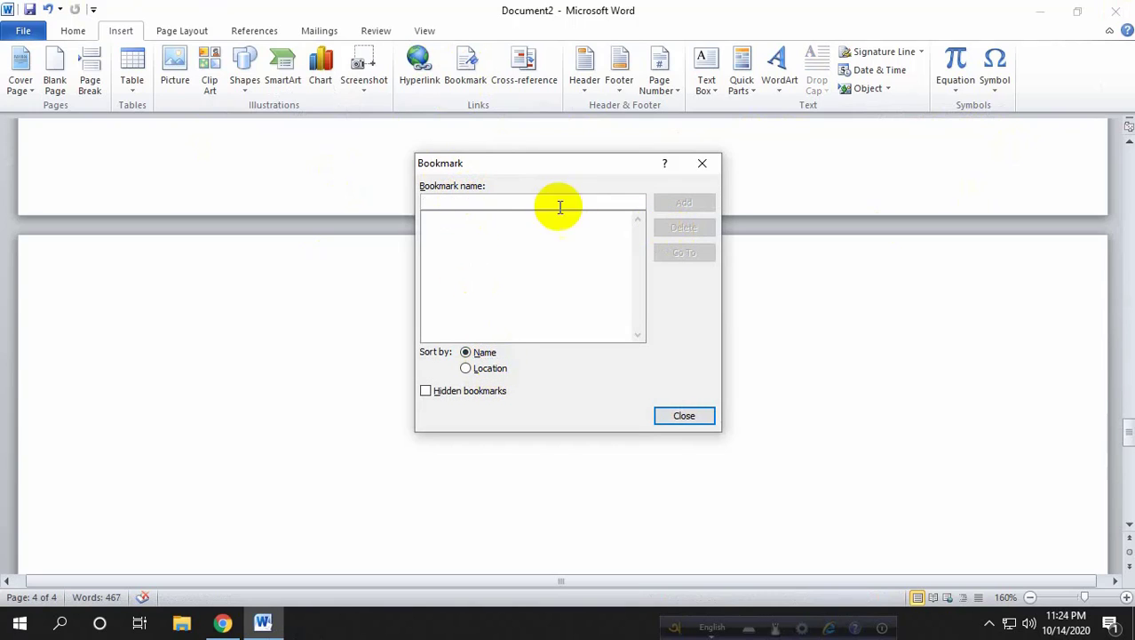
left_click(455, 202)
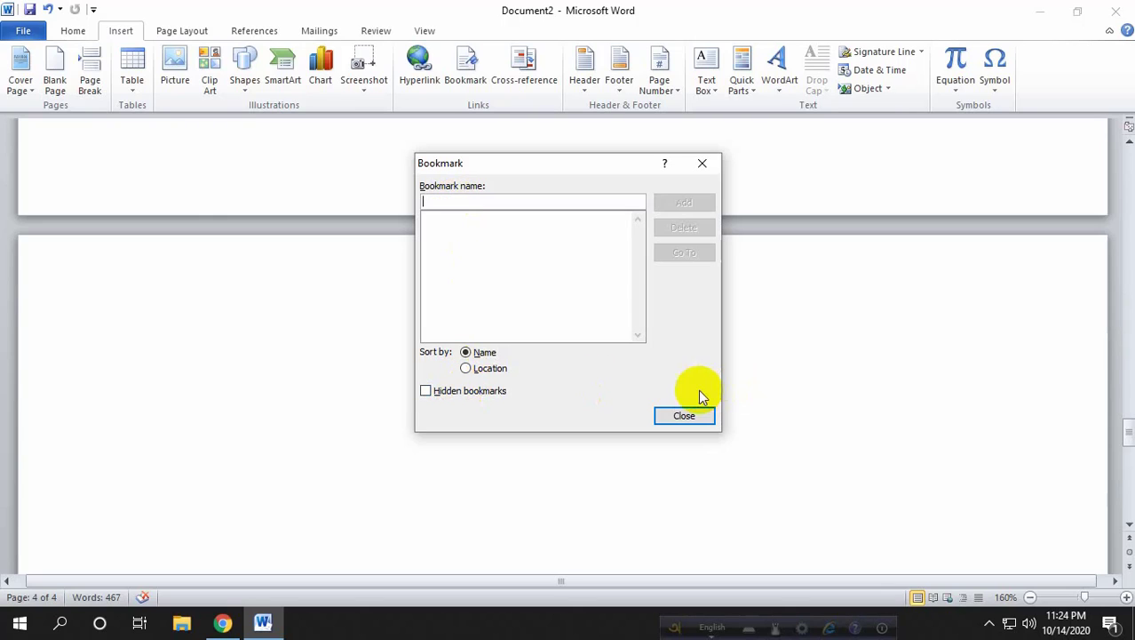
left_click(685, 417)
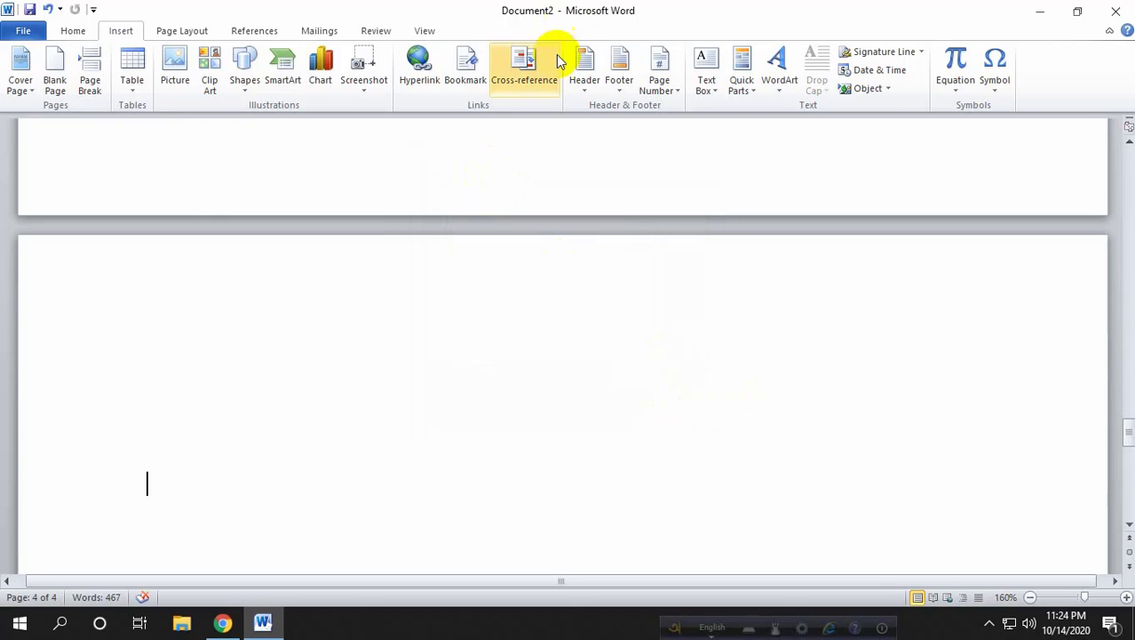
Step: Open the Cross-reference dialog and look through the Numbered item, Bookmark and Endnote reference types
left_click(524, 78)
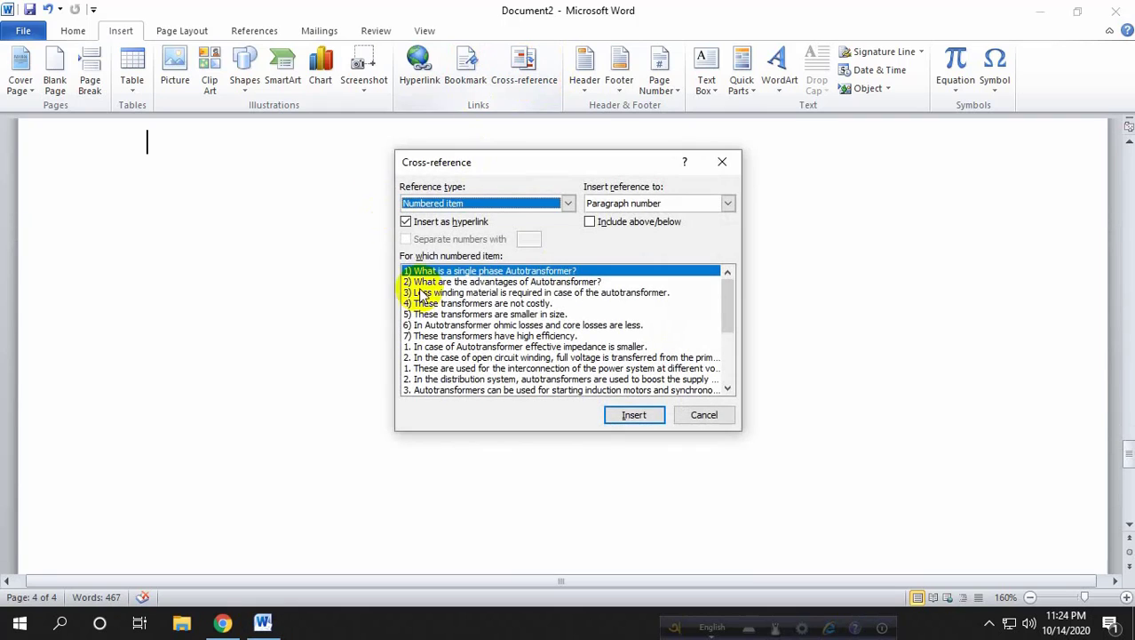
left_click(468, 293)
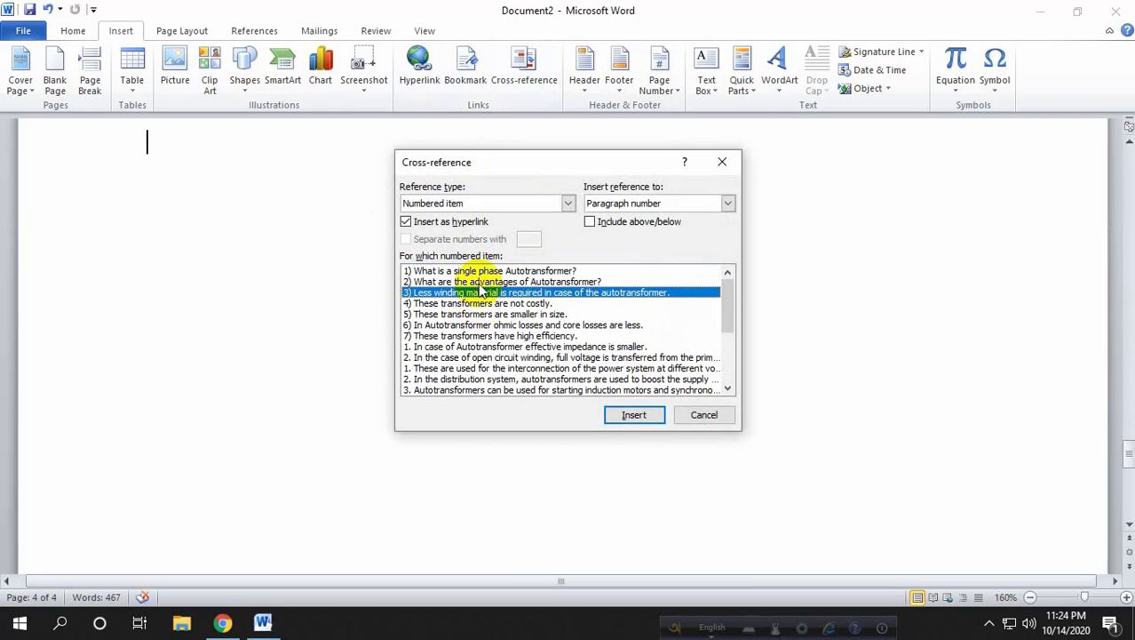
left_click(480, 282)
left_click(461, 204)
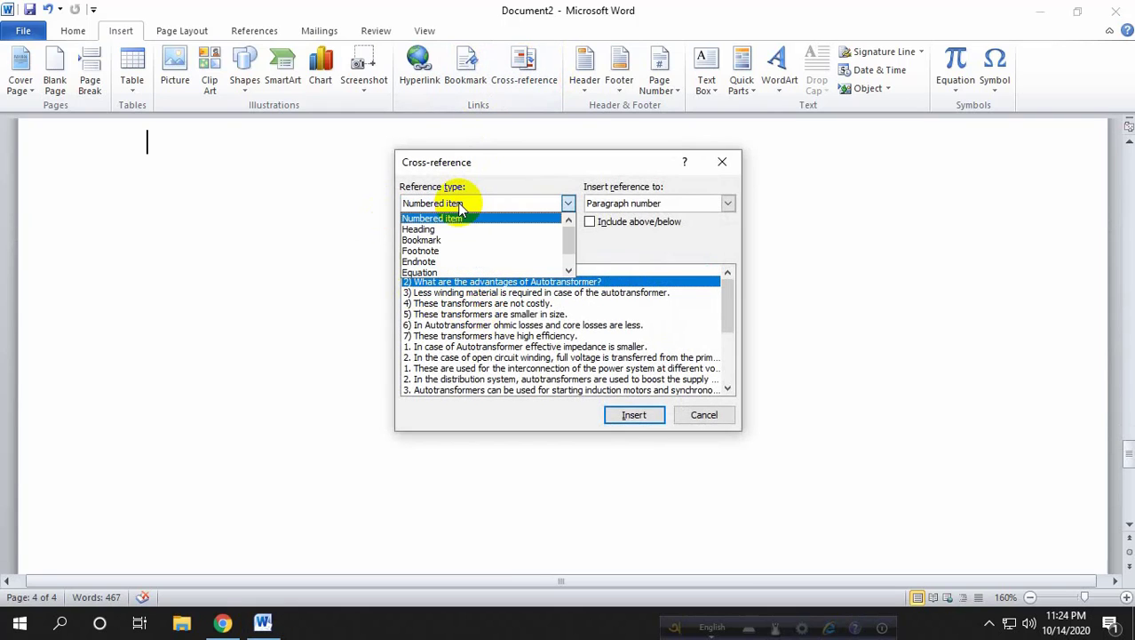
left_click(436, 239)
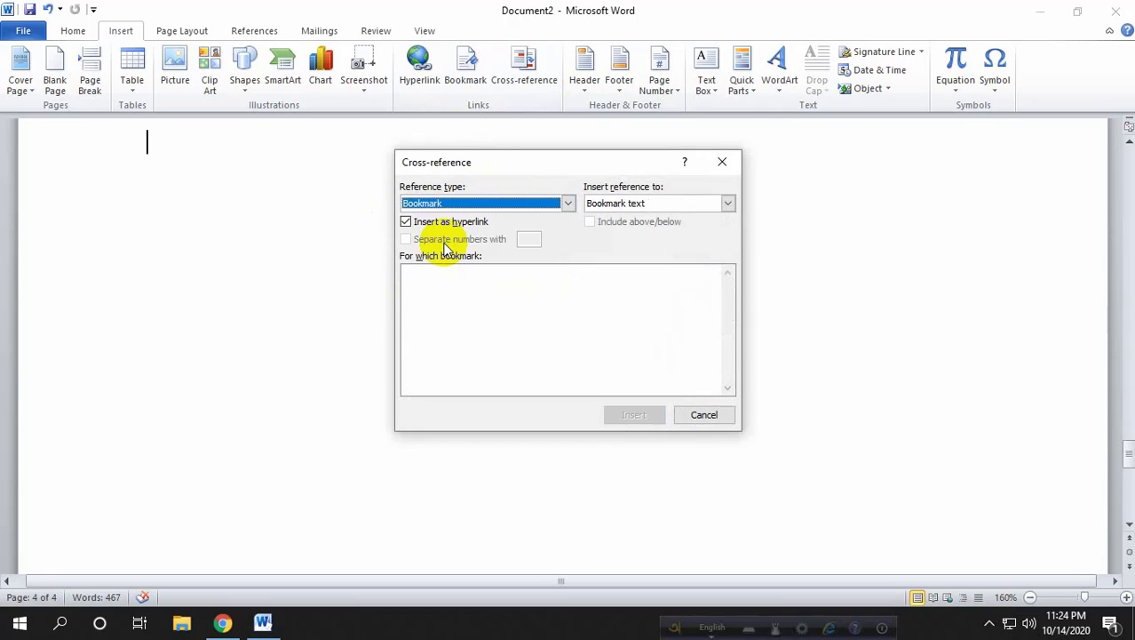
left_click(464, 209)
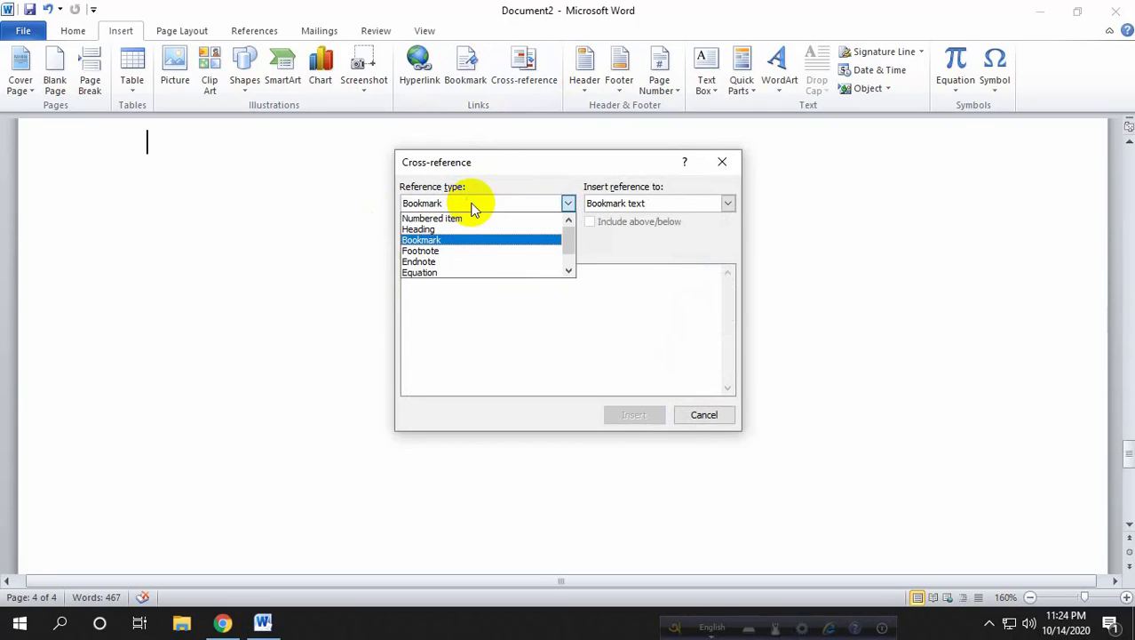
left_click(435, 263)
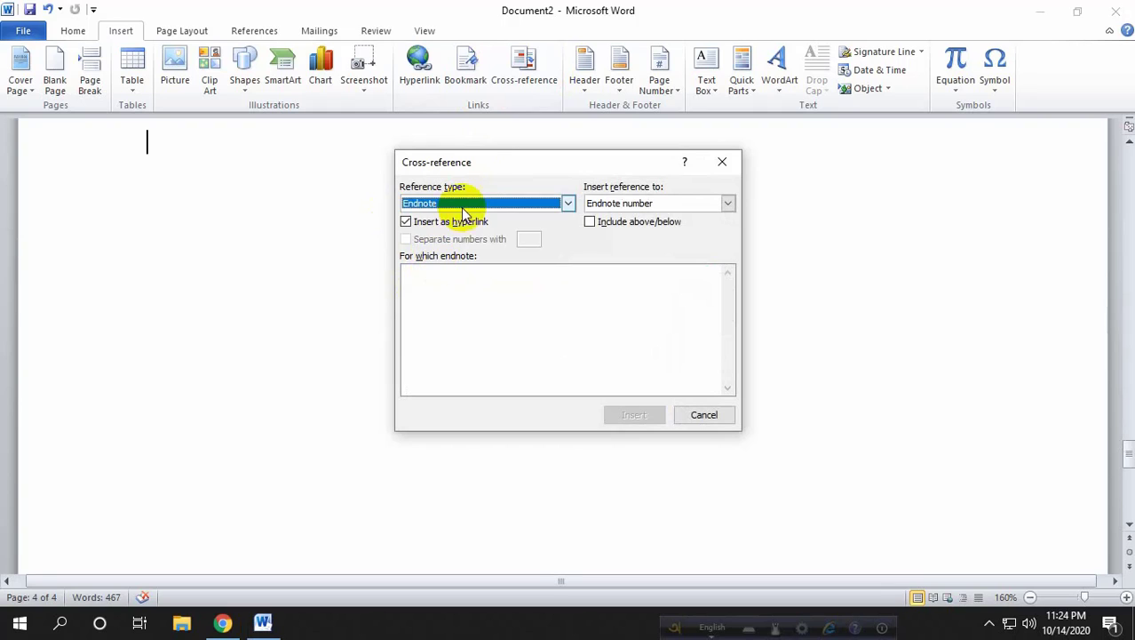
Step: Insert a hyperlinked page number cross-reference to the numbered item "What is a single phase Autotransformer?" and close the dialog
left_click(464, 203)
left_click(447, 219)
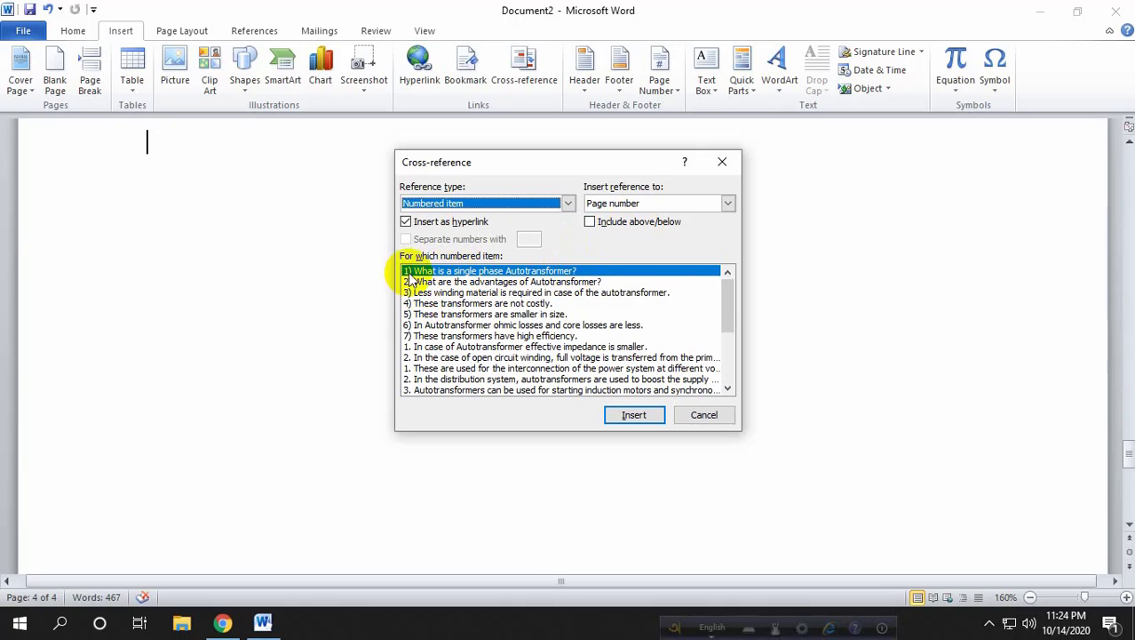
left_click(646, 415)
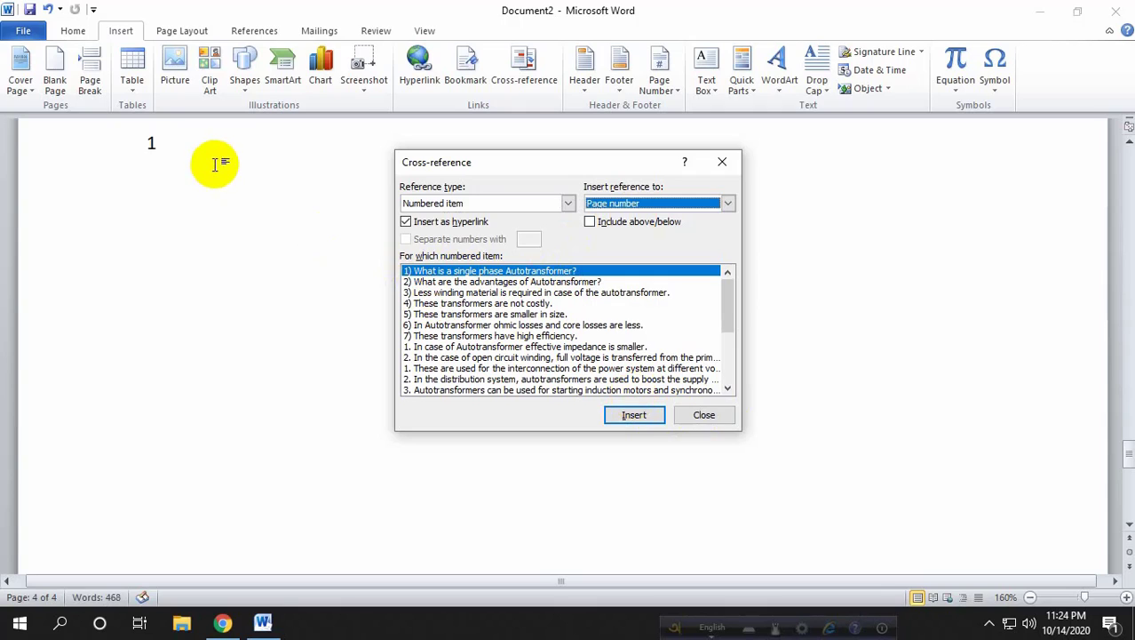
left_click(168, 144)
left_click(721, 161)
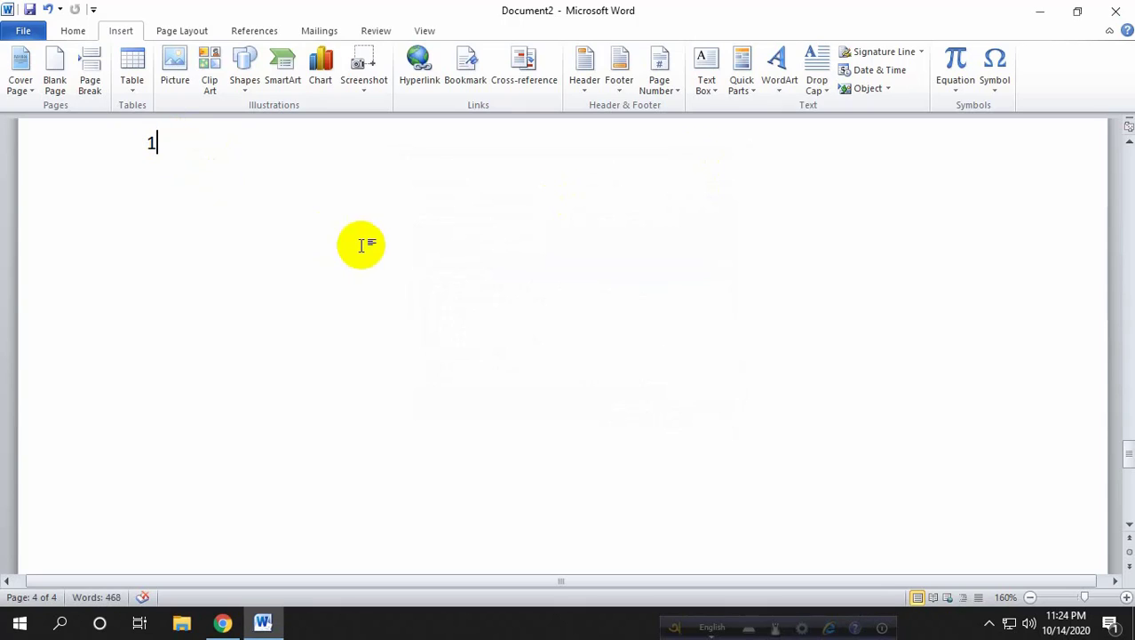
Step: Select the inserted cross-reference number on page 4 and delete it
left_click_drag(169, 153, 146, 147)
left_click(156, 149)
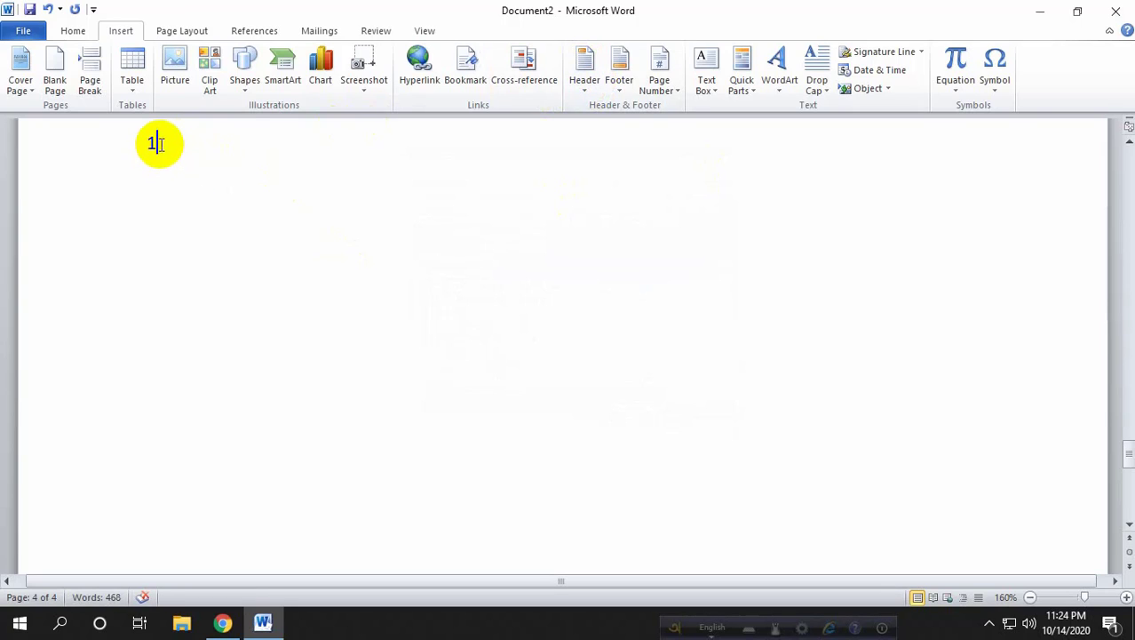
double_click(156, 144)
key("Delete")
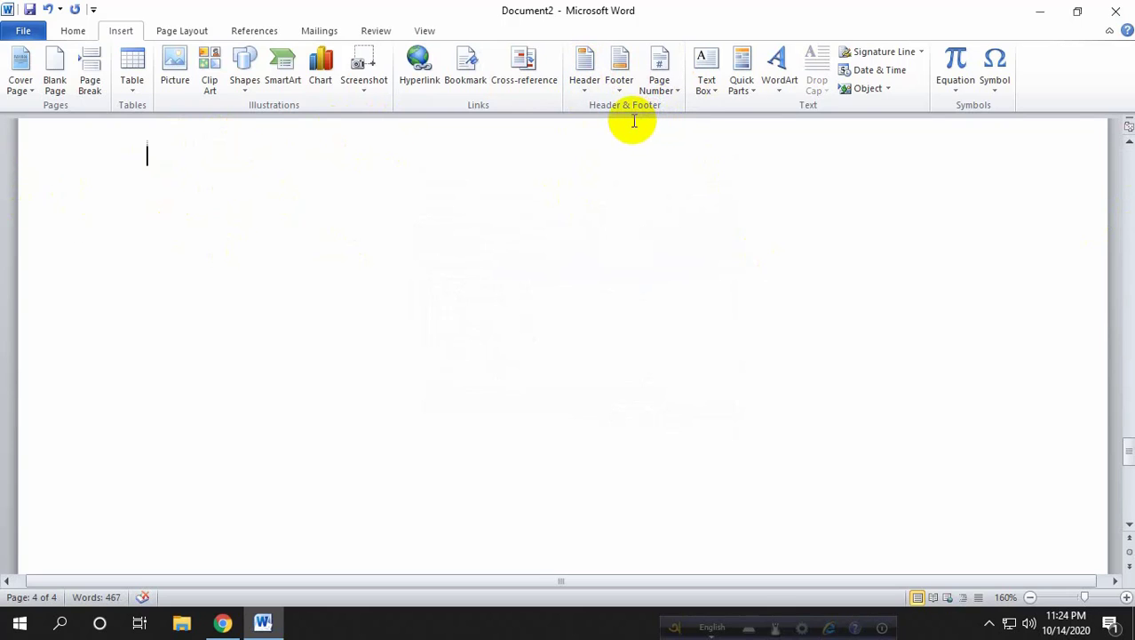
Step: Add a header in the built-in Blank style and enter "Digital Online tech" as its text
left_click(584, 64)
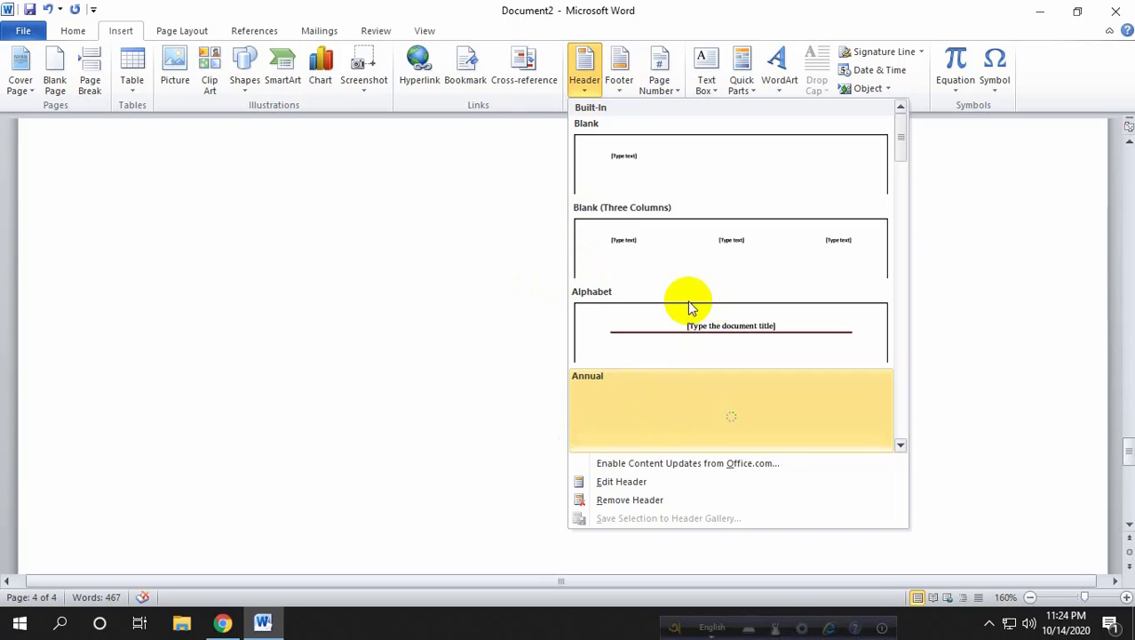
scroll(711, 306, "down", 5)
scroll(721, 302, "up", 5)
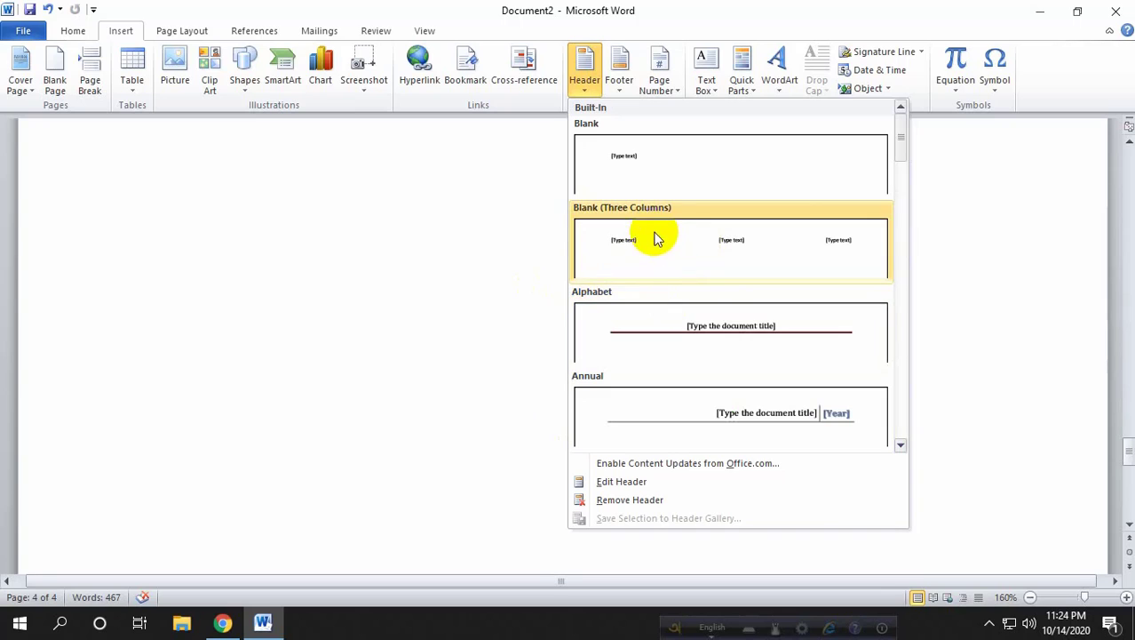
left_click(682, 165)
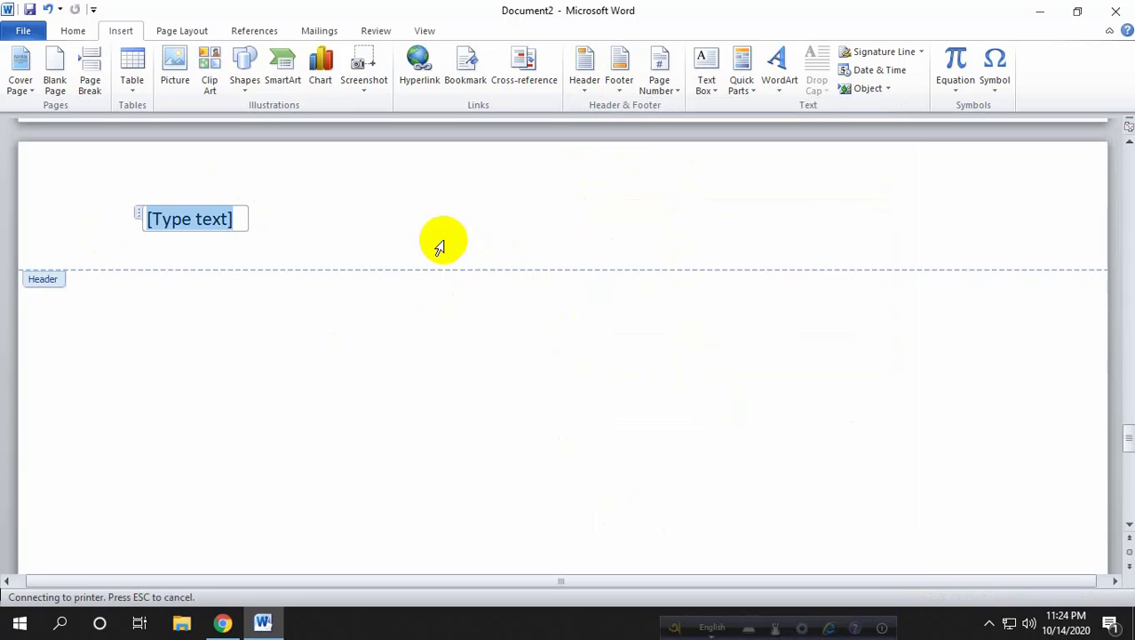
left_click(330, 224)
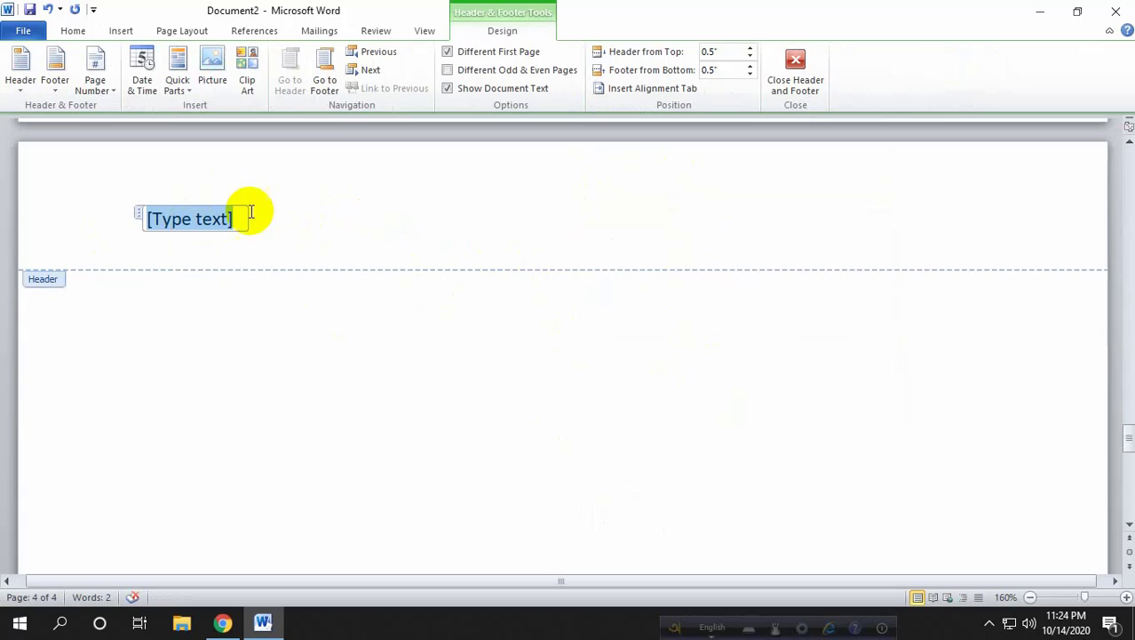
type("fgh")
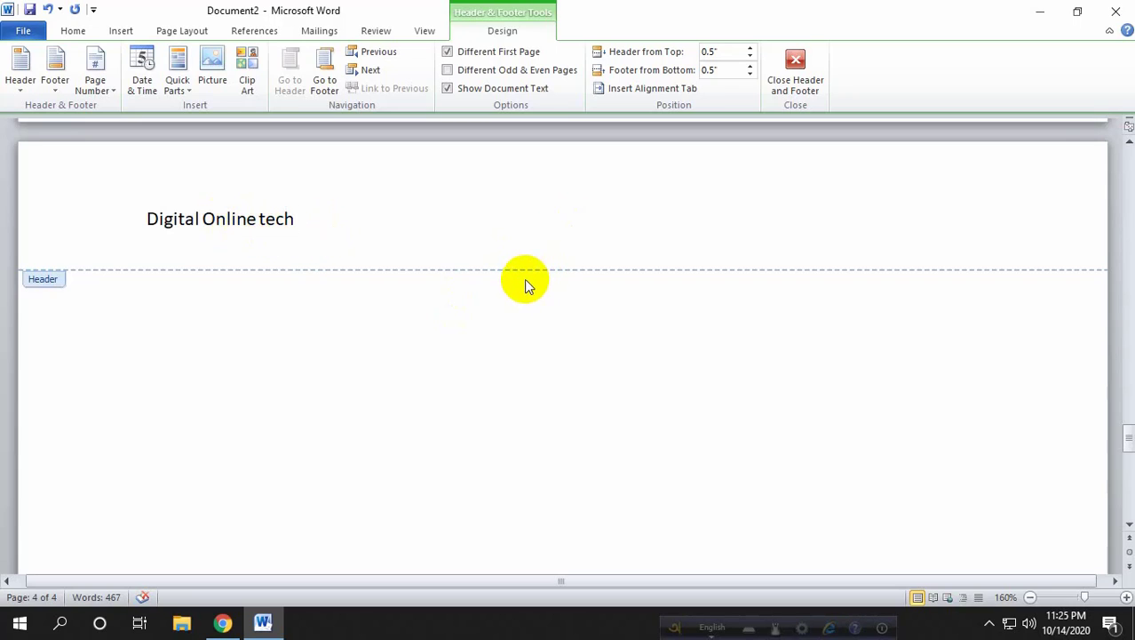
left_click(494, 264)
left_click(349, 214)
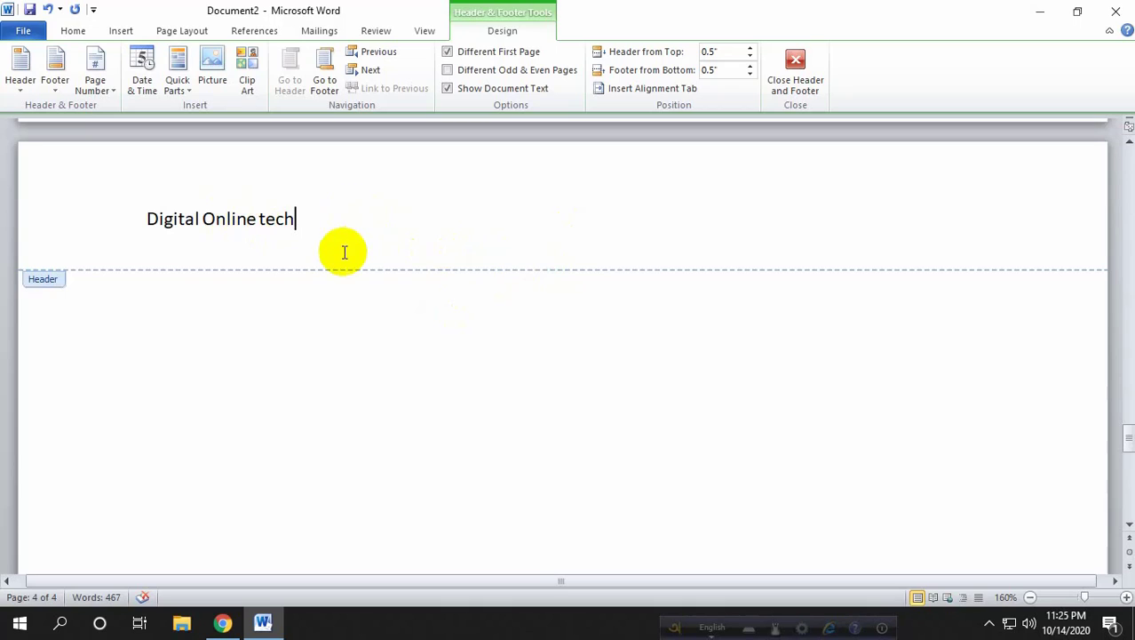
left_click(324, 246)
left_click(320, 219)
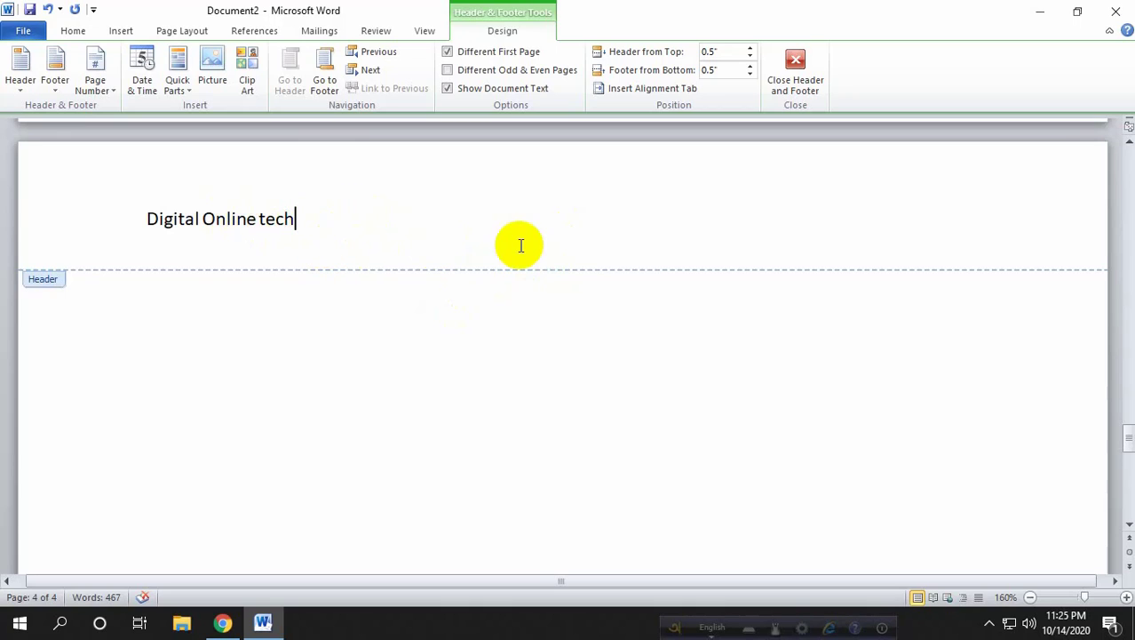
left_click(363, 206)
left_click(354, 241)
left_click(336, 218)
left_click(361, 245)
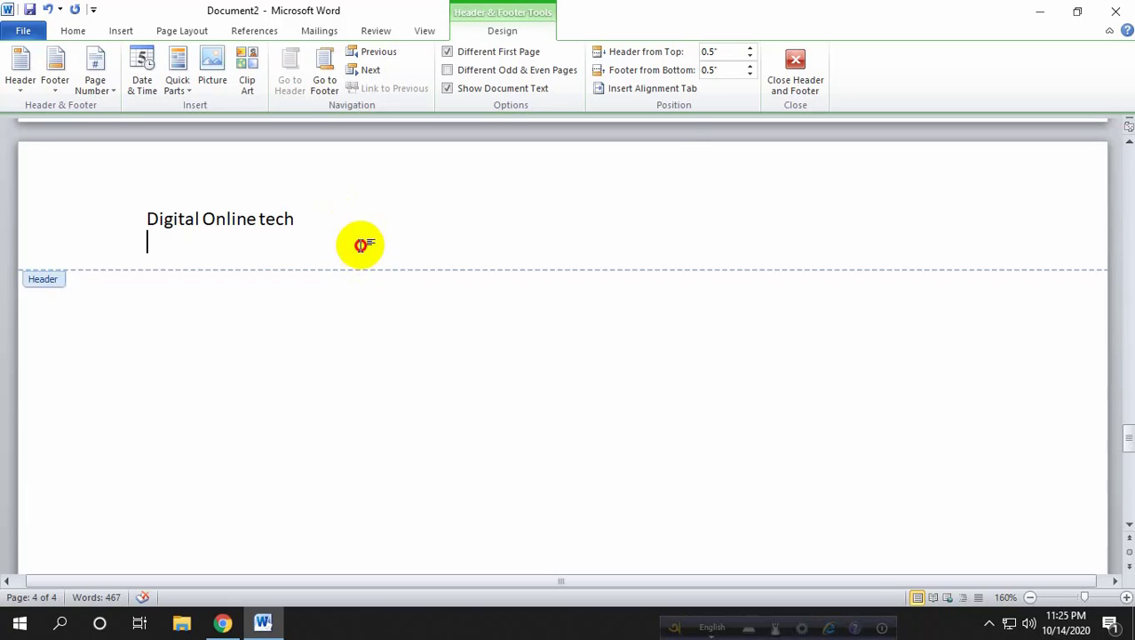
left_click(709, 54)
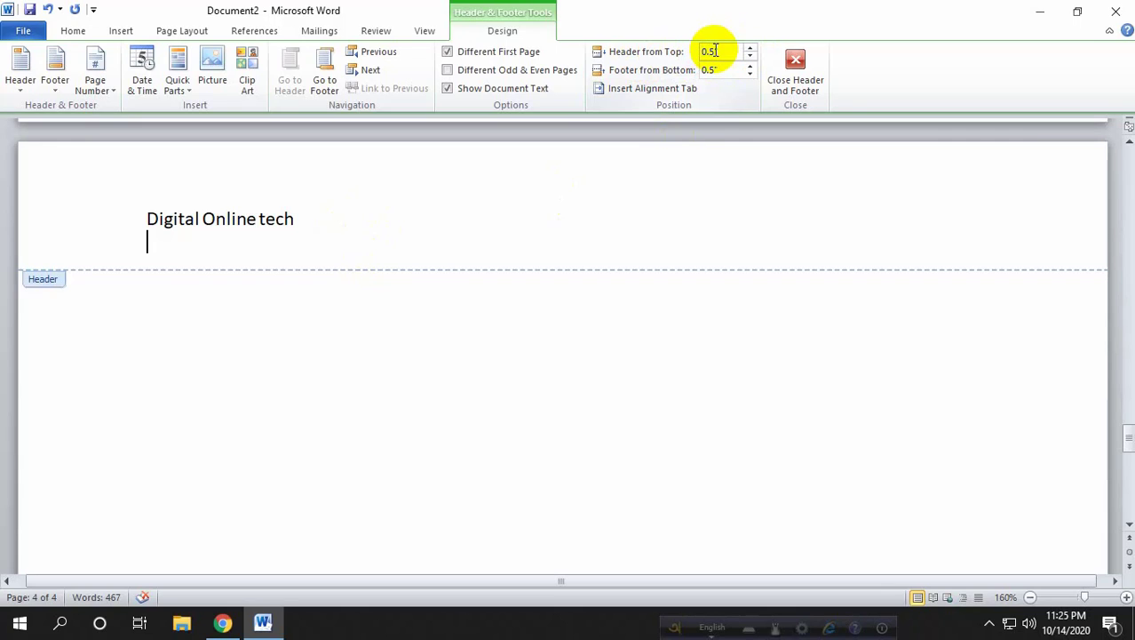
Step: Set the header's distance from the top of the page to 1.7" and close header editing
left_click_drag(716, 50, 678, 50)
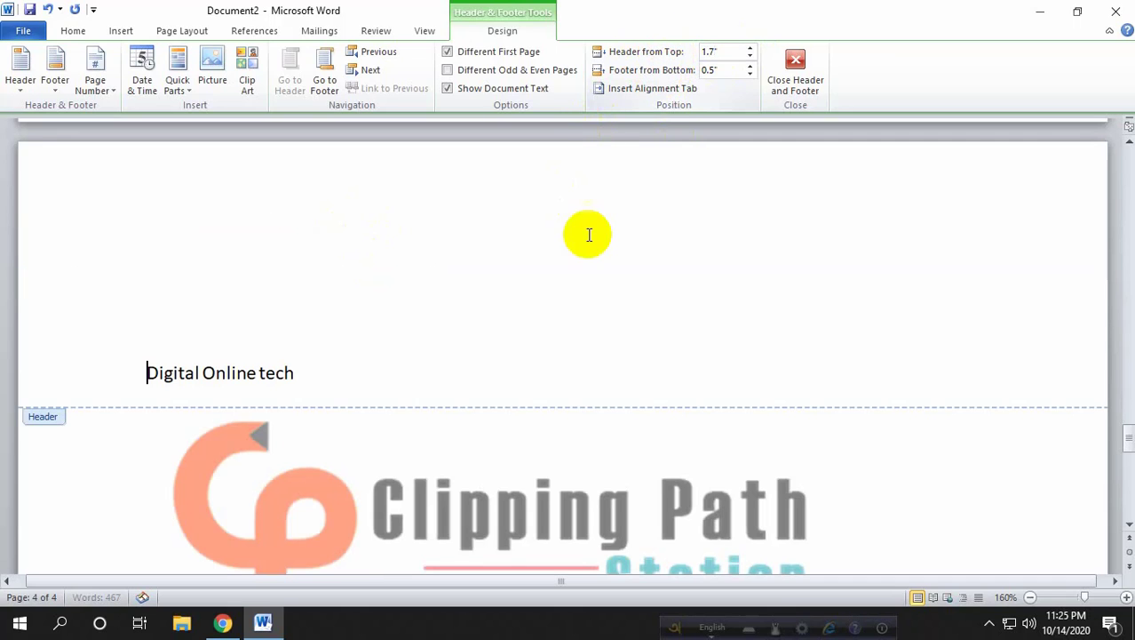
scroll(422, 360, "down", 2)
scroll(413, 366, "up", 3)
left_click(373, 338)
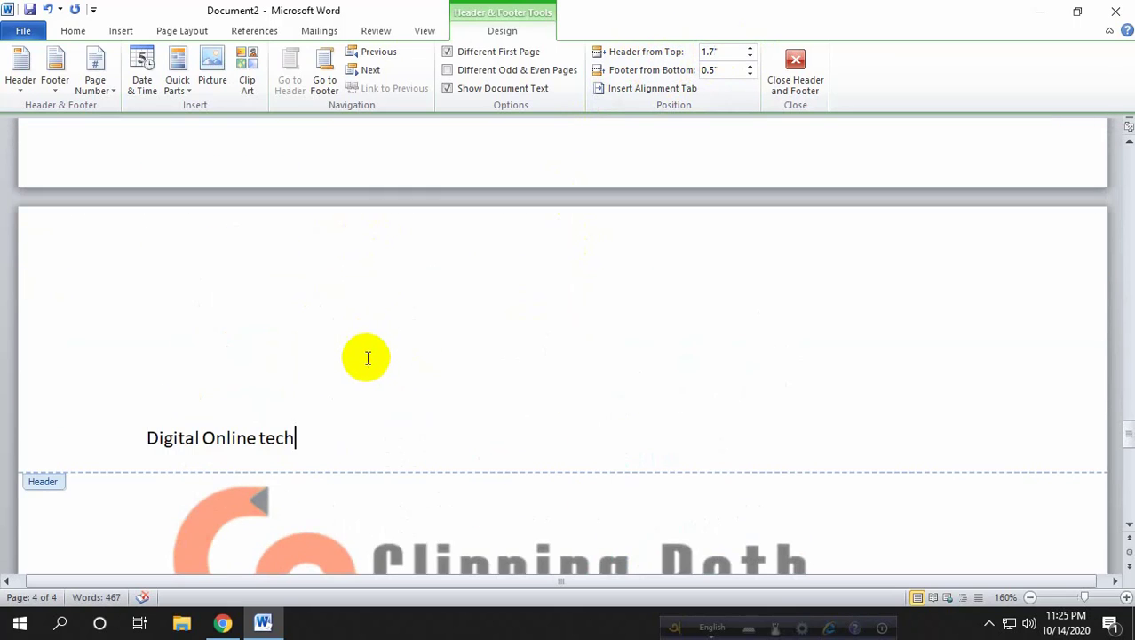
scroll(368, 364, "down", 1)
scroll(373, 377, "up", 4)
scroll(379, 382, "down", 6)
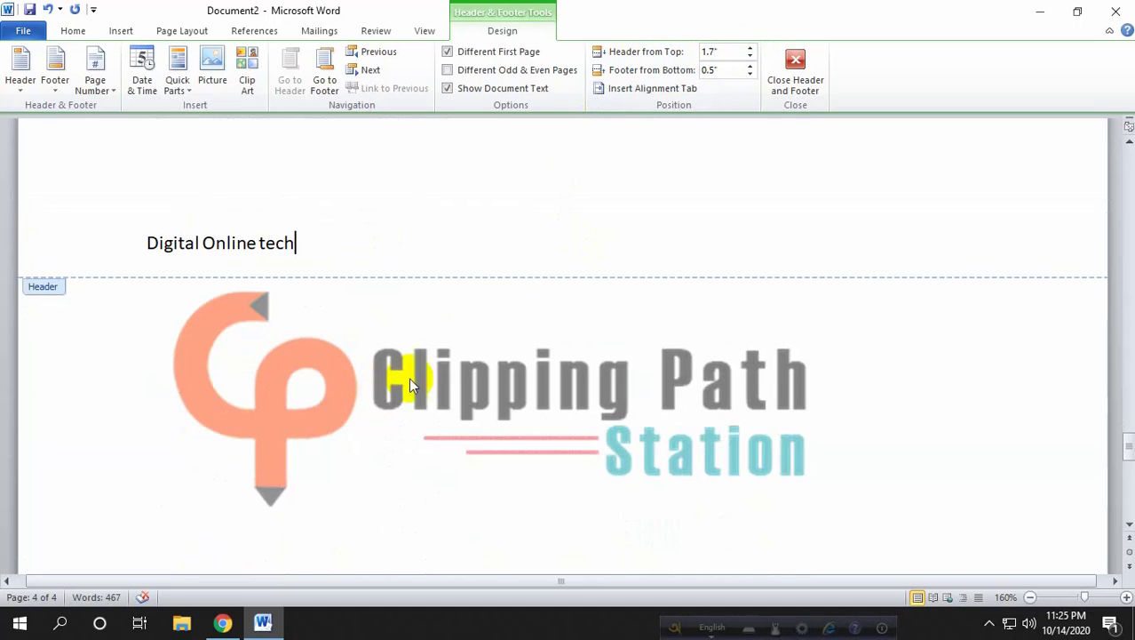
scroll(405, 380, "up", 5)
scroll(367, 431, "down", 3)
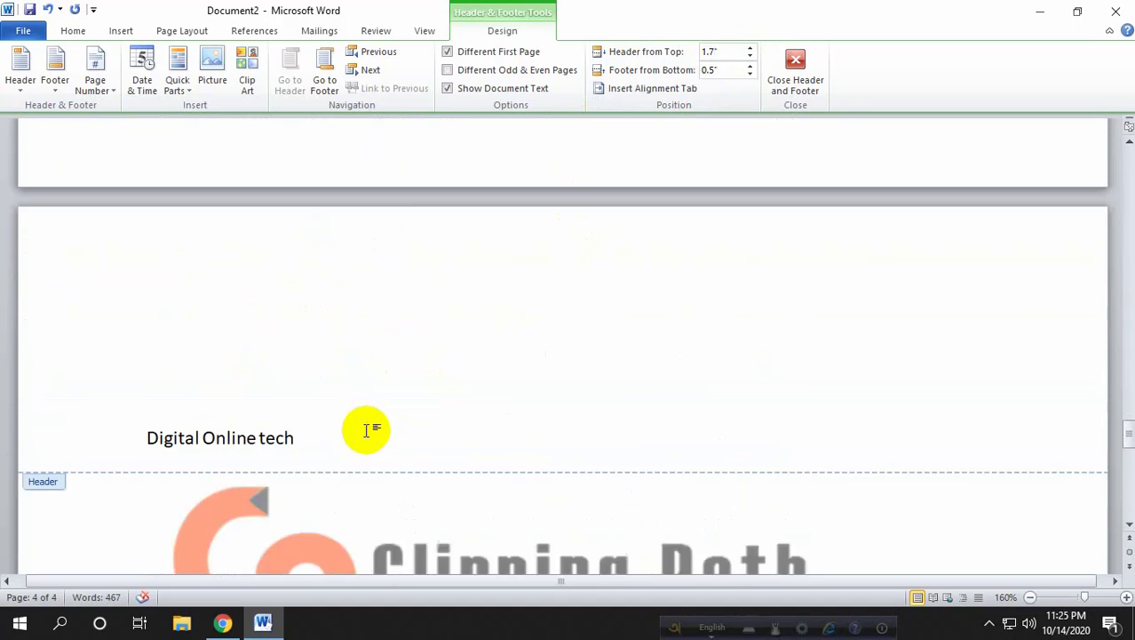
scroll(355, 431, "up", 4)
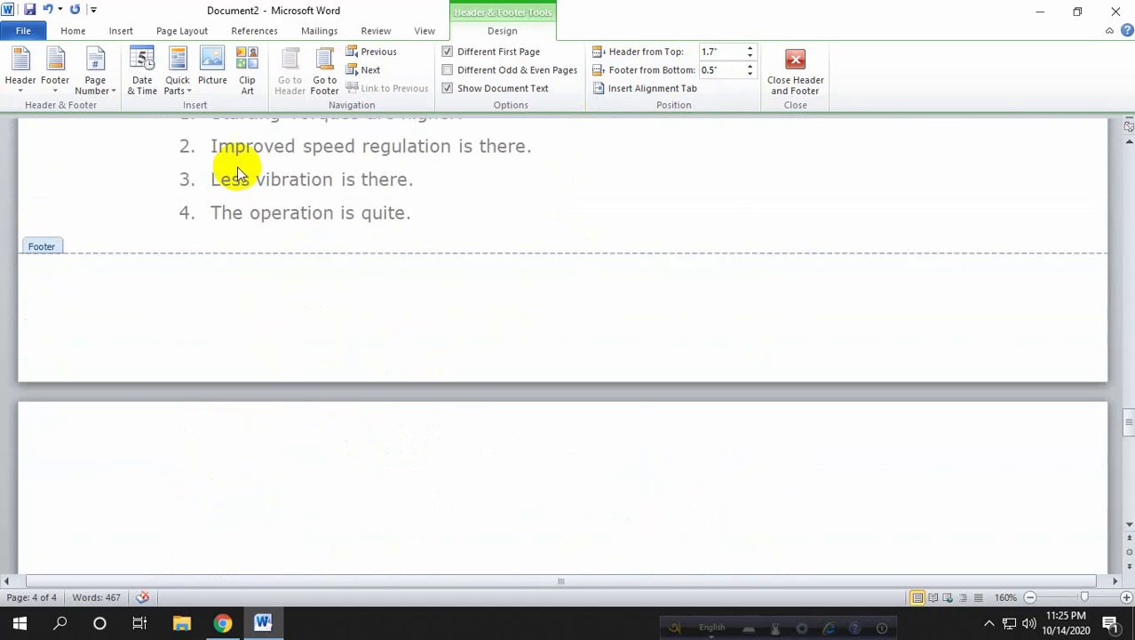
left_click(796, 78)
scroll(388, 283, "down", 1)
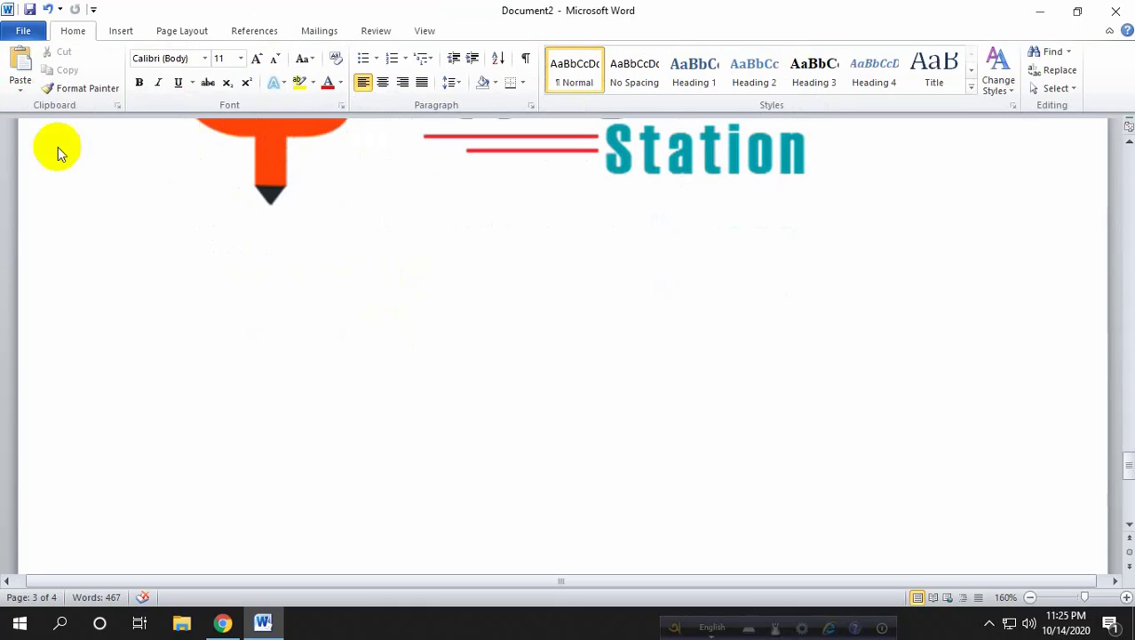
Step: Create a new blank document and add a header in the built-in Blank style
left_click(24, 30)
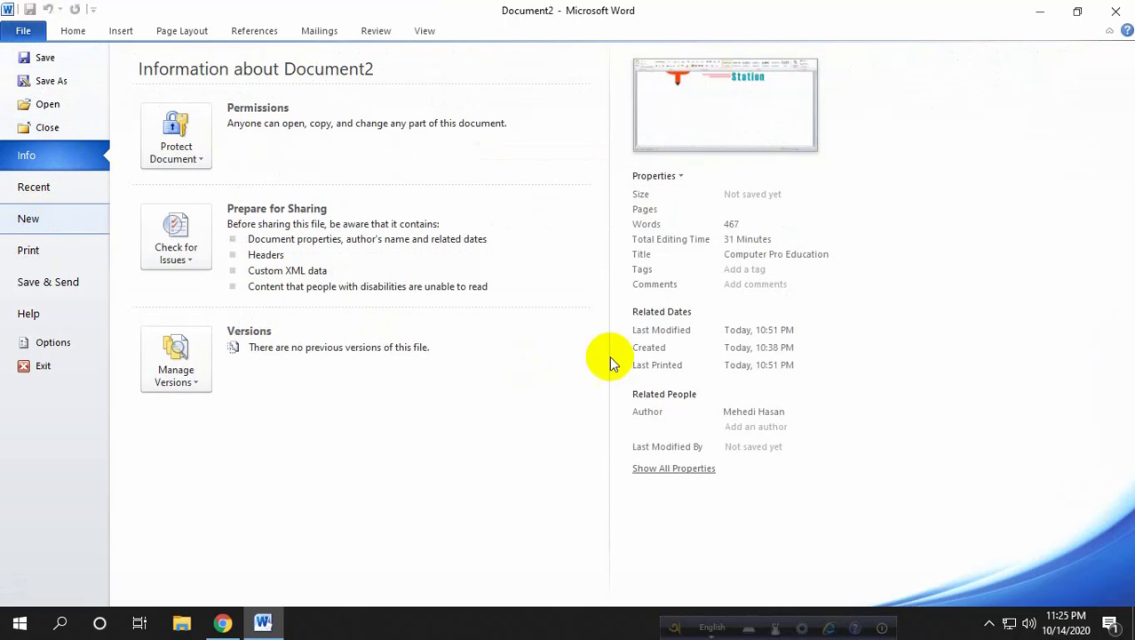
double_click(153, 159)
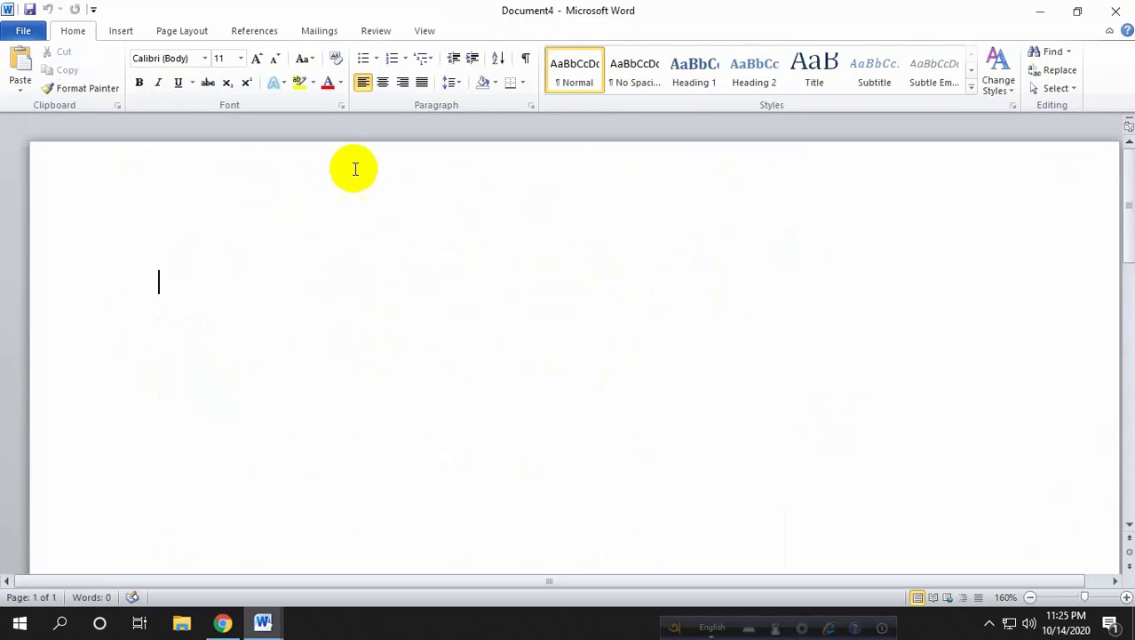
left_click(122, 30)
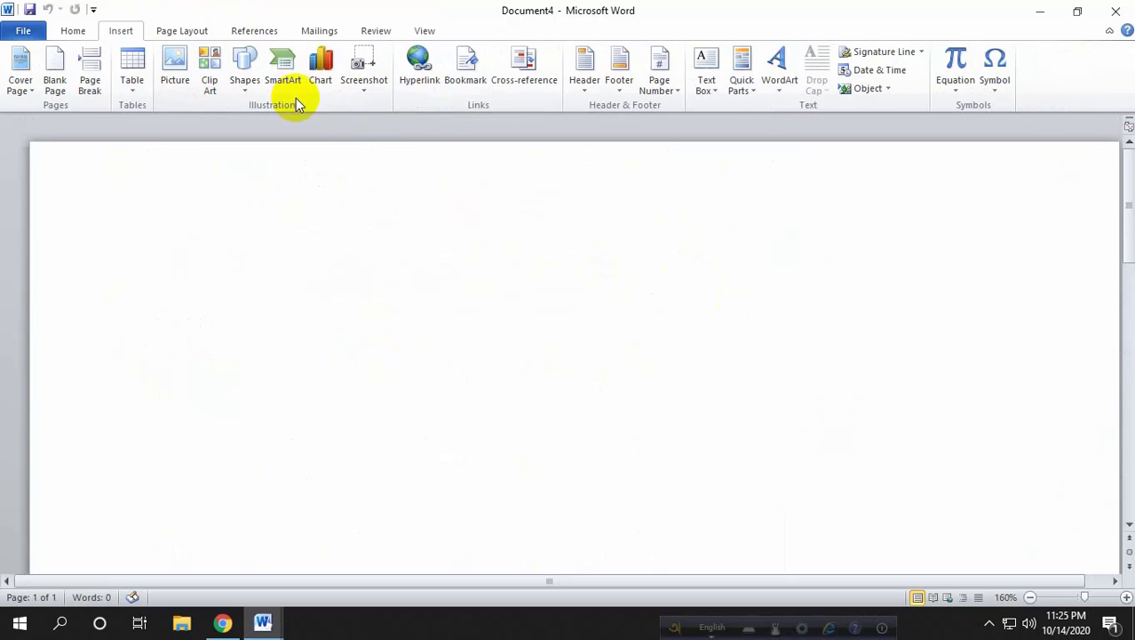
left_click(586, 80)
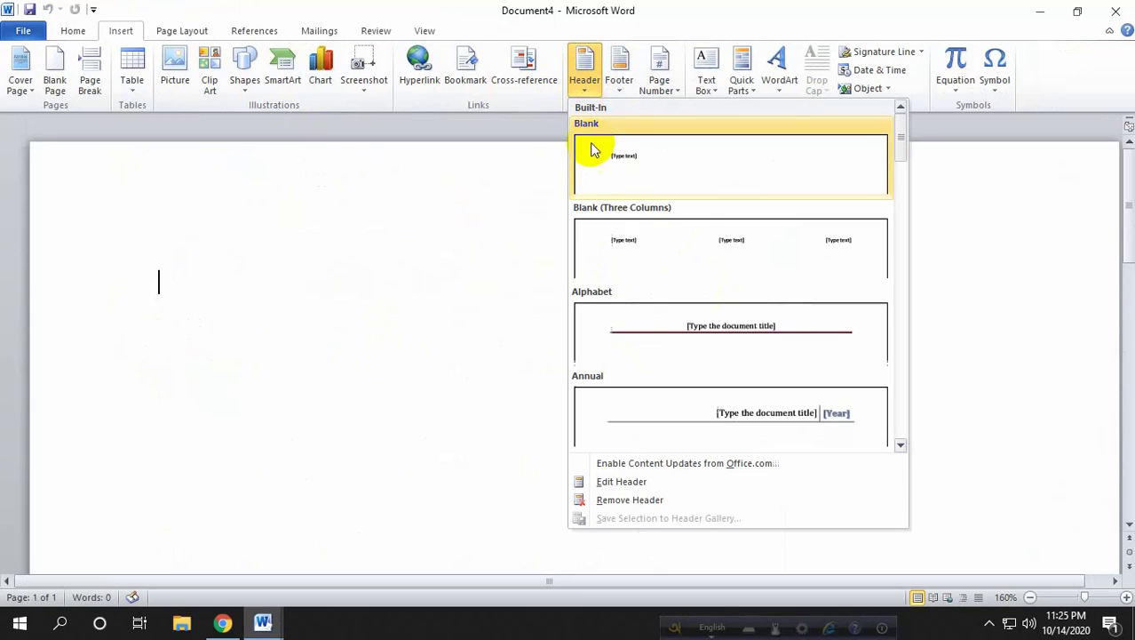
left_click(582, 169)
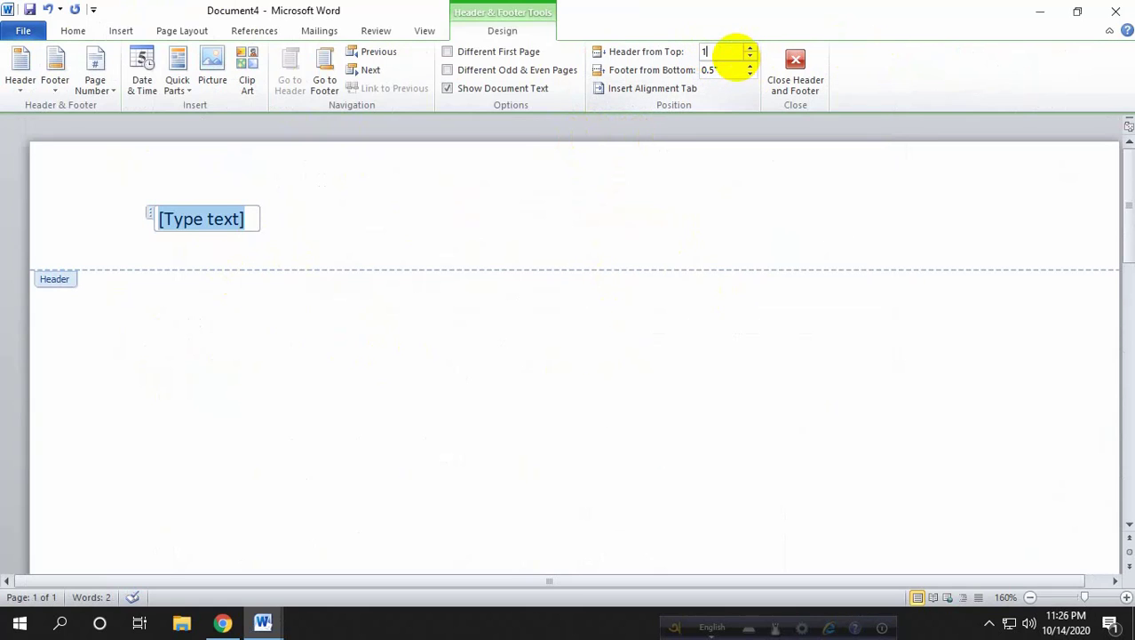
Step: Set the new document's header distance from the top to 1.7"
key("Return")
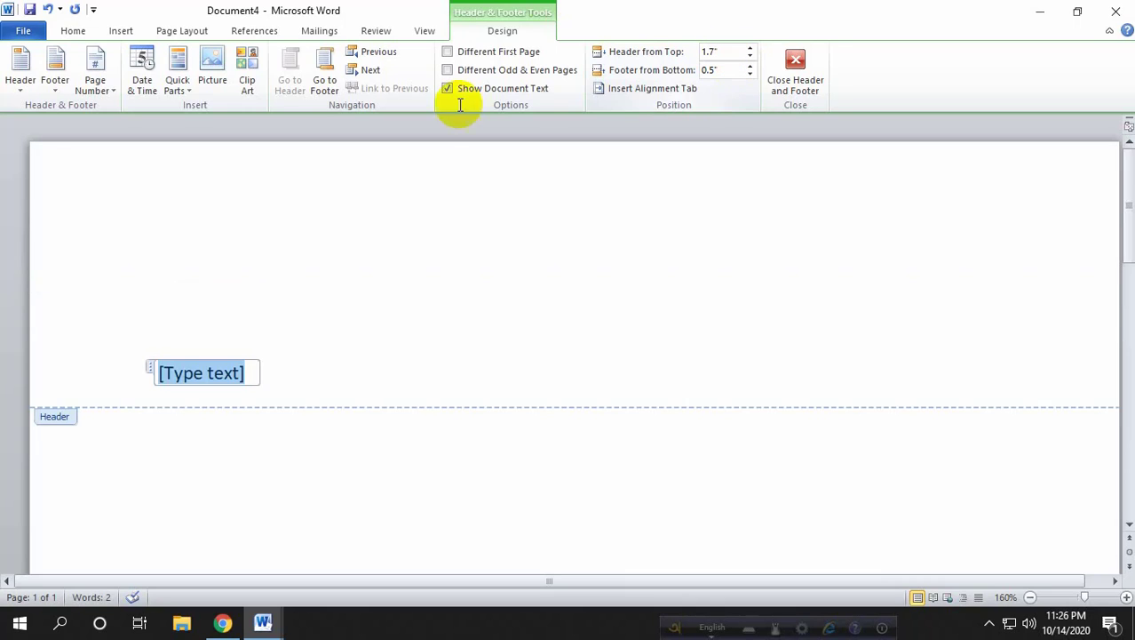
scroll(408, 283, "down", 1)
scroll(408, 283, "up", 1)
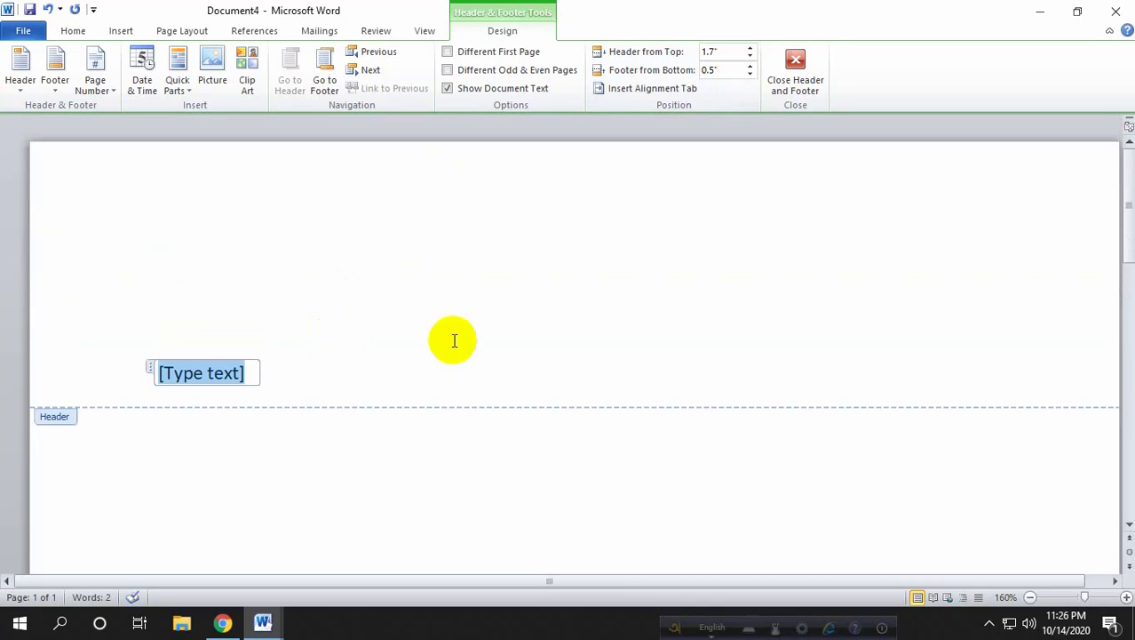
Step: Look over the page from the header down to the footer area and back
scroll(735, 302, "down", 4)
scroll(713, 316, "up", 4)
scroll(448, 317, "down", 11)
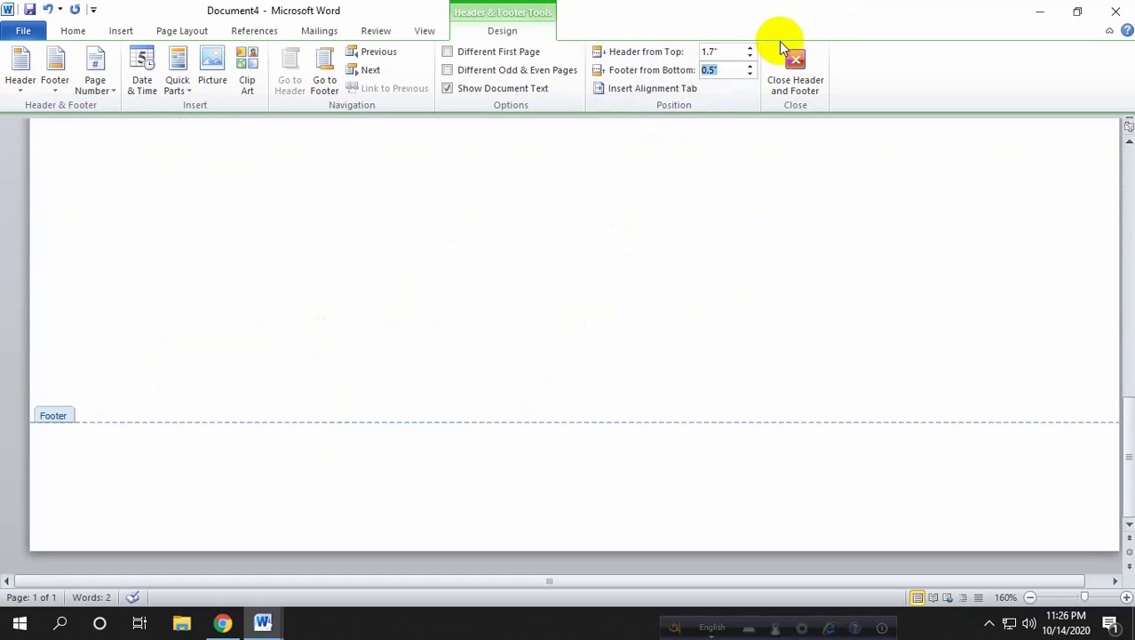
left_click(355, 477)
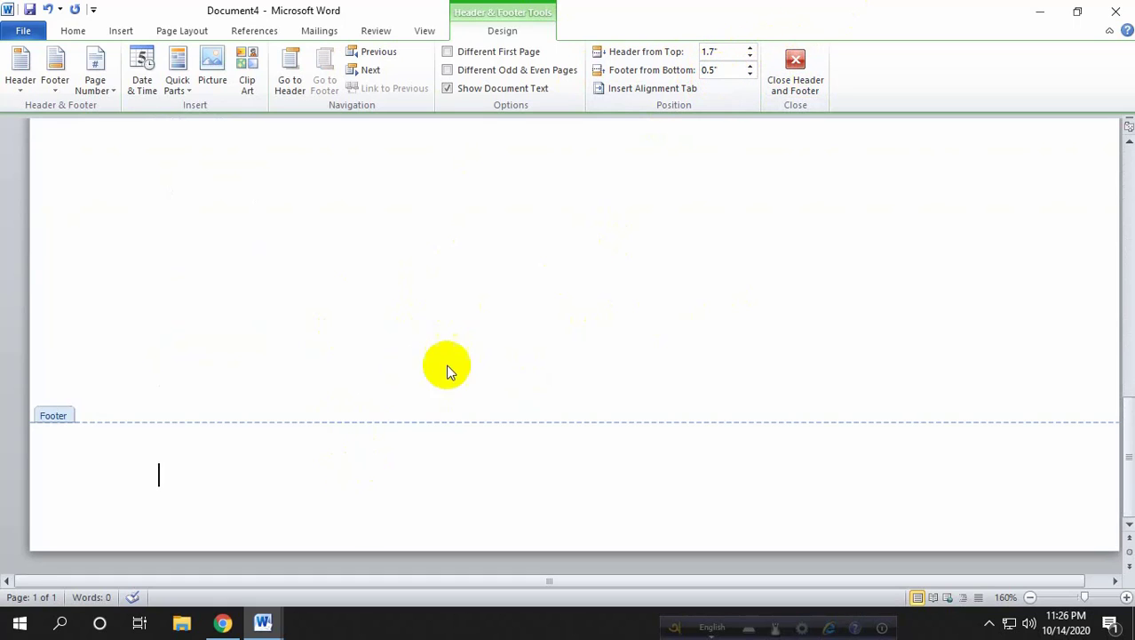
scroll(488, 342, "up", 3)
scroll(490, 347, "down", 3)
scroll(285, 356, "up", 3)
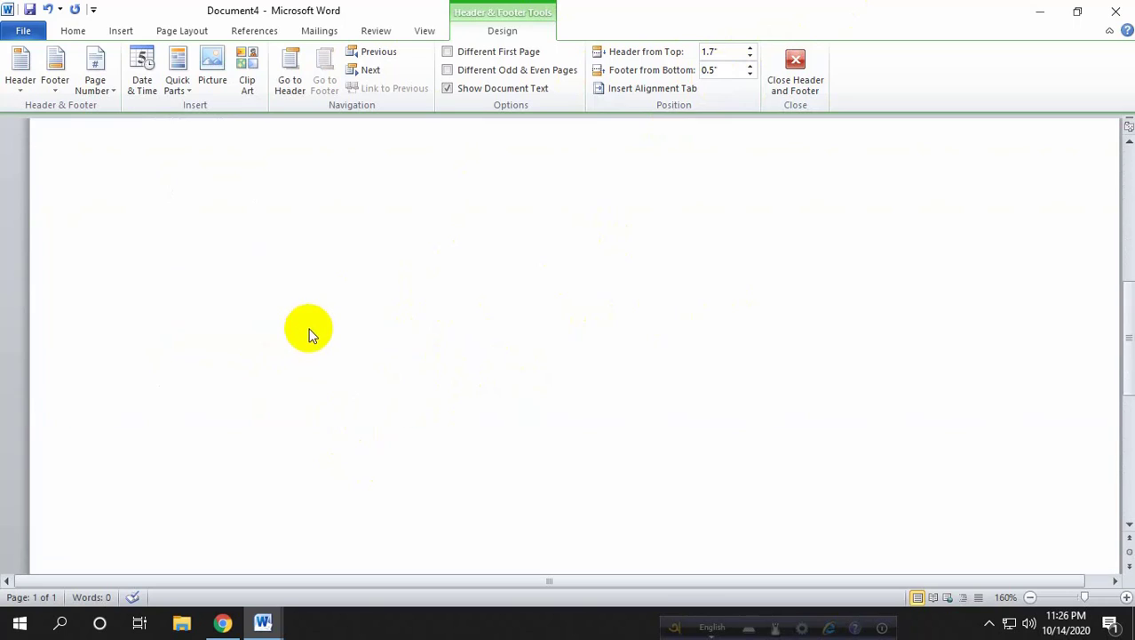
scroll(310, 331, "up", 2)
Step: Replace the header's placeholder text with "Digital online tech" and return to the document body
left_click(217, 372)
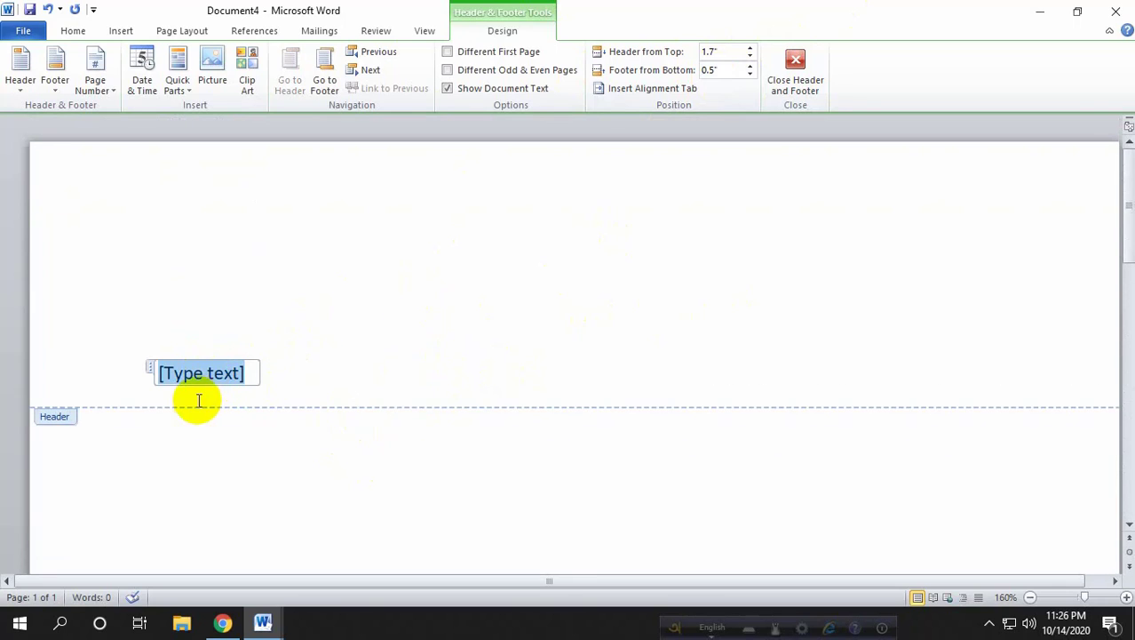
triple_click(222, 376)
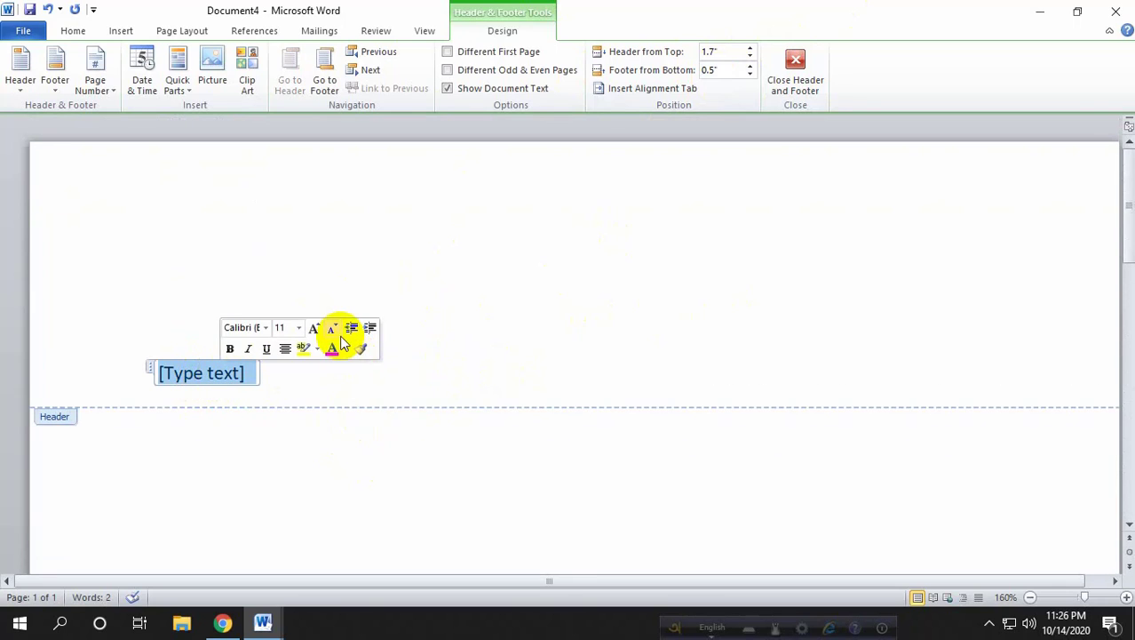
key("Delete")
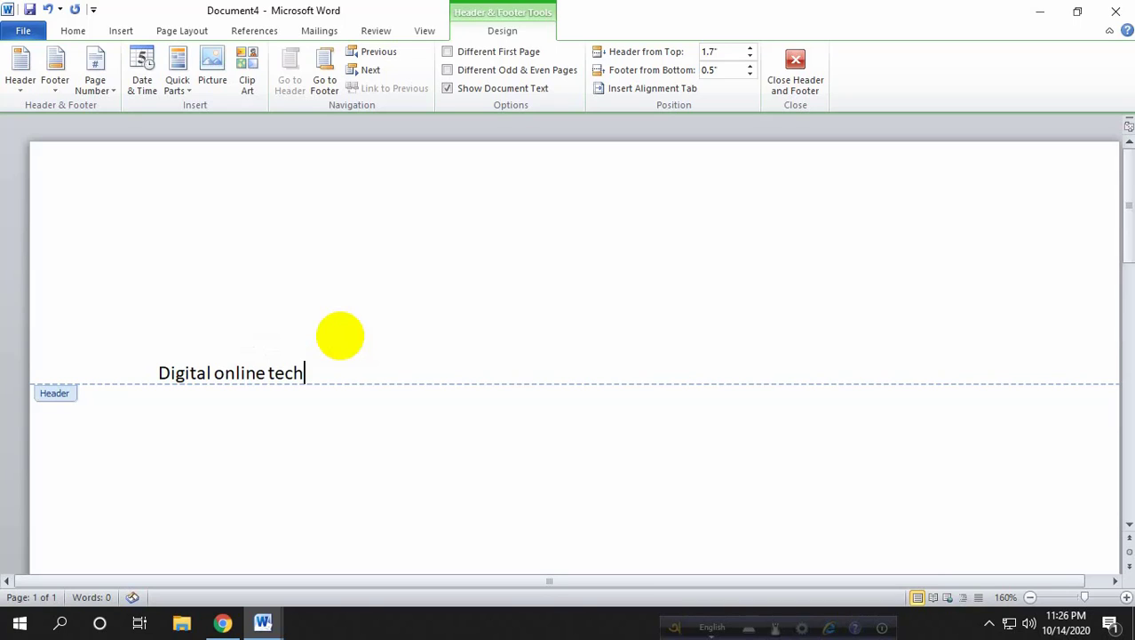
left_click(213, 371)
left_click(359, 344)
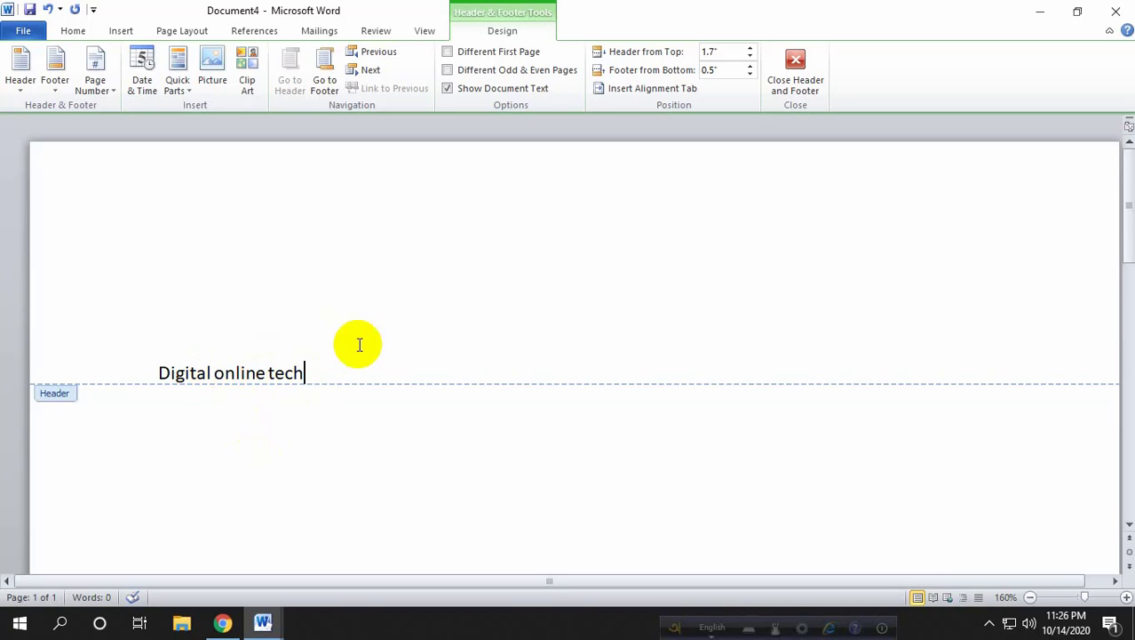
double_click(768, 493)
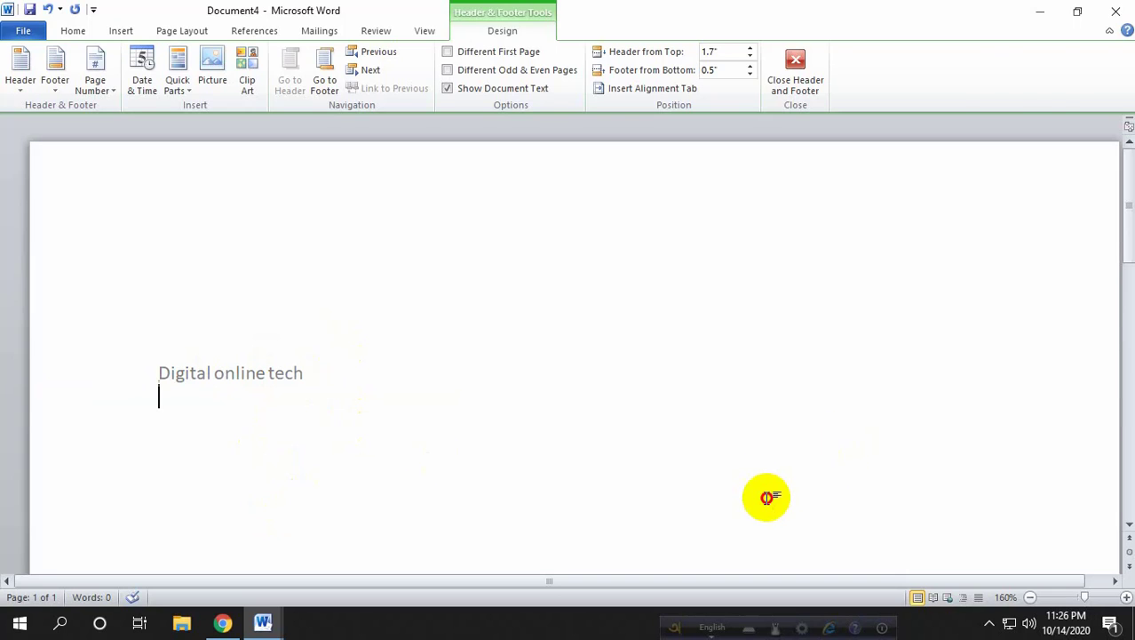
Step: Make the header text "Digital online tech" bold and set its font size to 48
triple_click(222, 380)
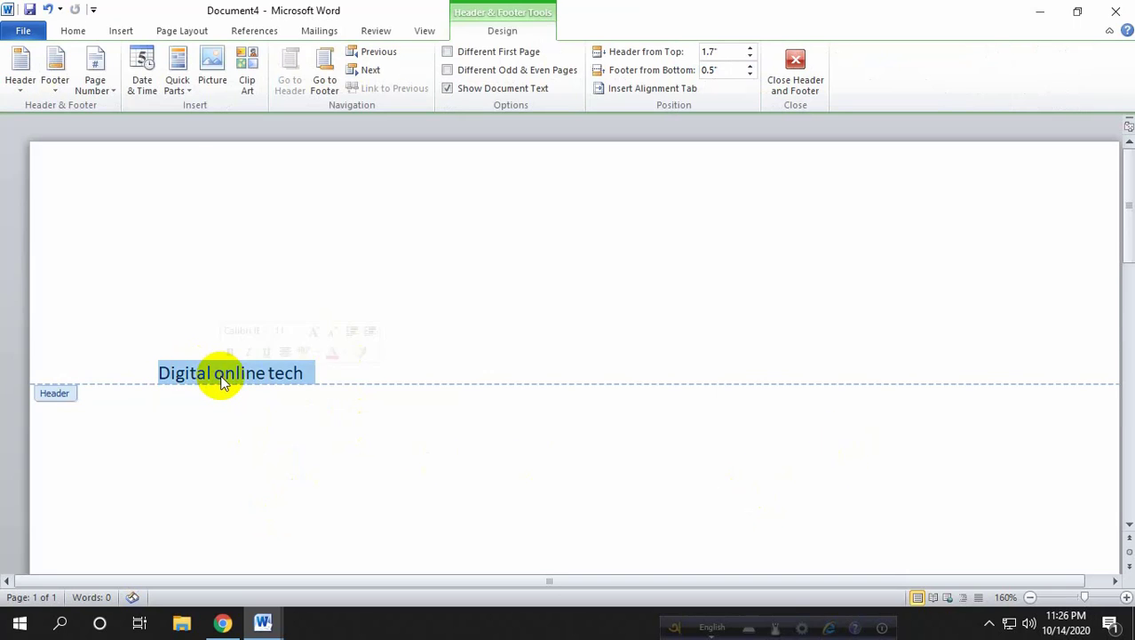
left_click(72, 30)
left_click(140, 82)
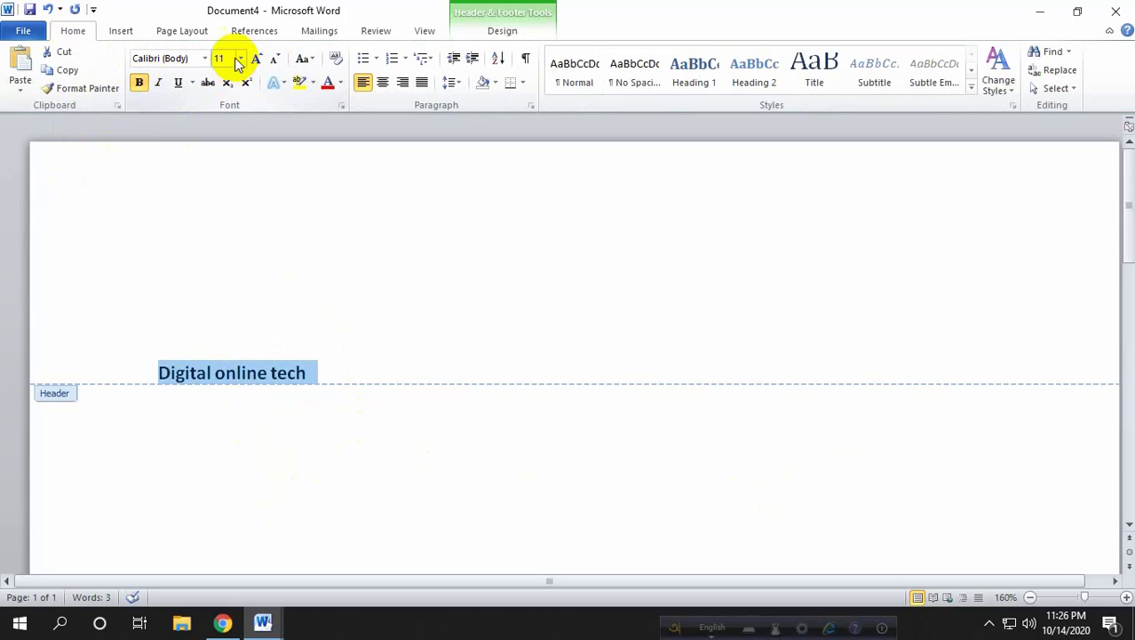
left_click(239, 58)
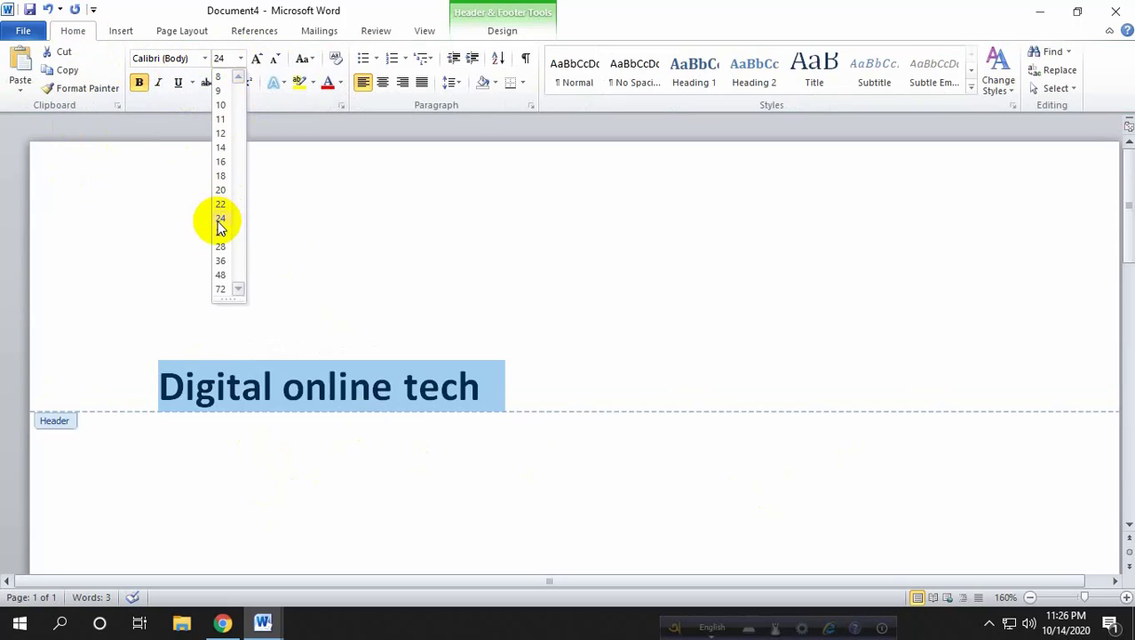
left_click(223, 220)
left_click(240, 58)
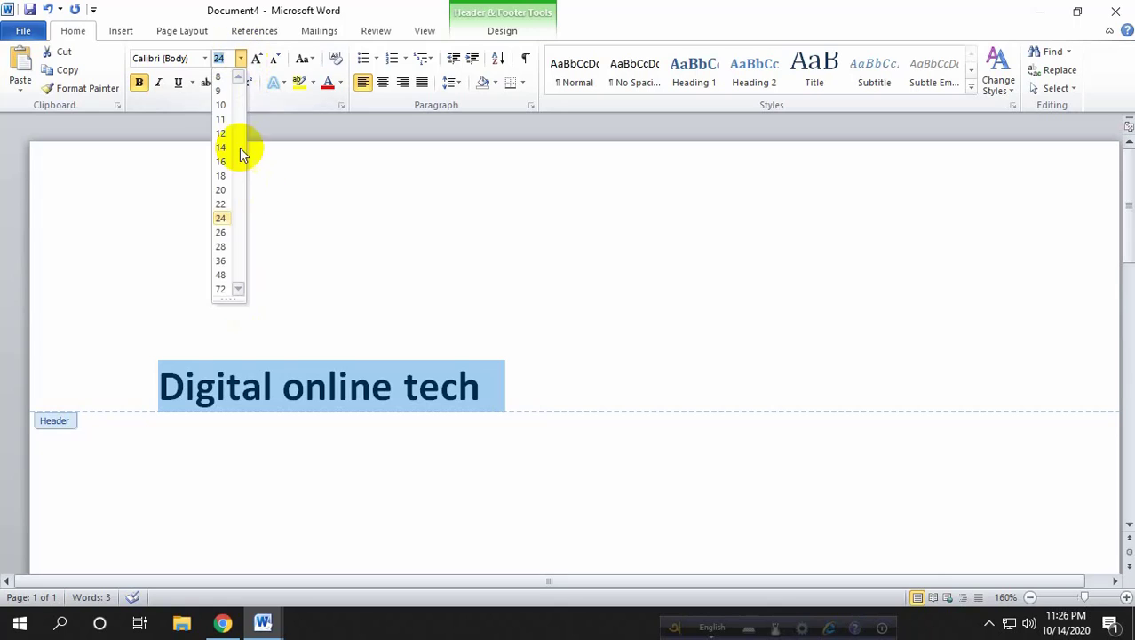
left_click(223, 271)
scroll(459, 366, "down", 3)
scroll(459, 366, "up", 3)
left_click(302, 383)
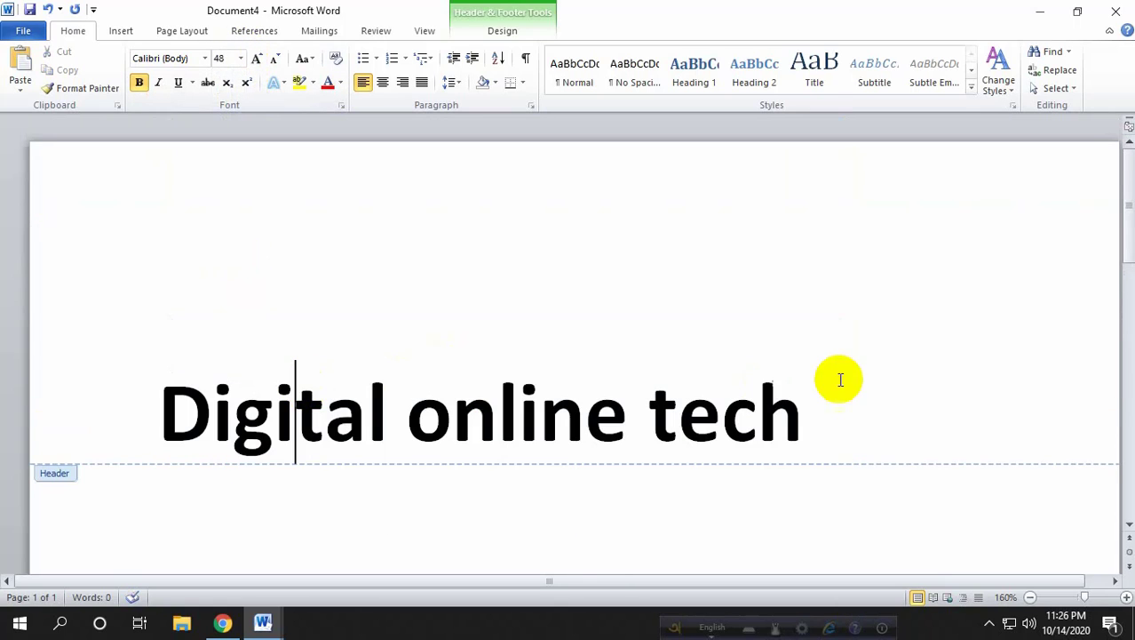
scroll(836, 380, "down", 2)
left_click(823, 304)
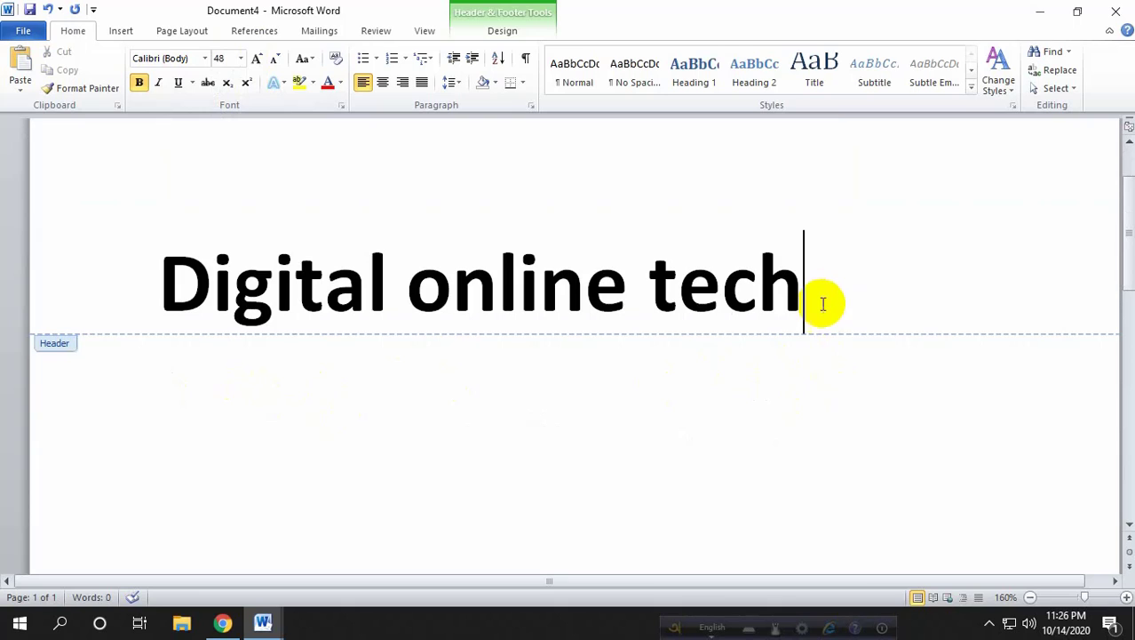
Step: Leave header editing and undo the last change in the document body
double_click(261, 480)
double_click(261, 480)
scroll(267, 475, "down", 1)
key("ctrl+z")
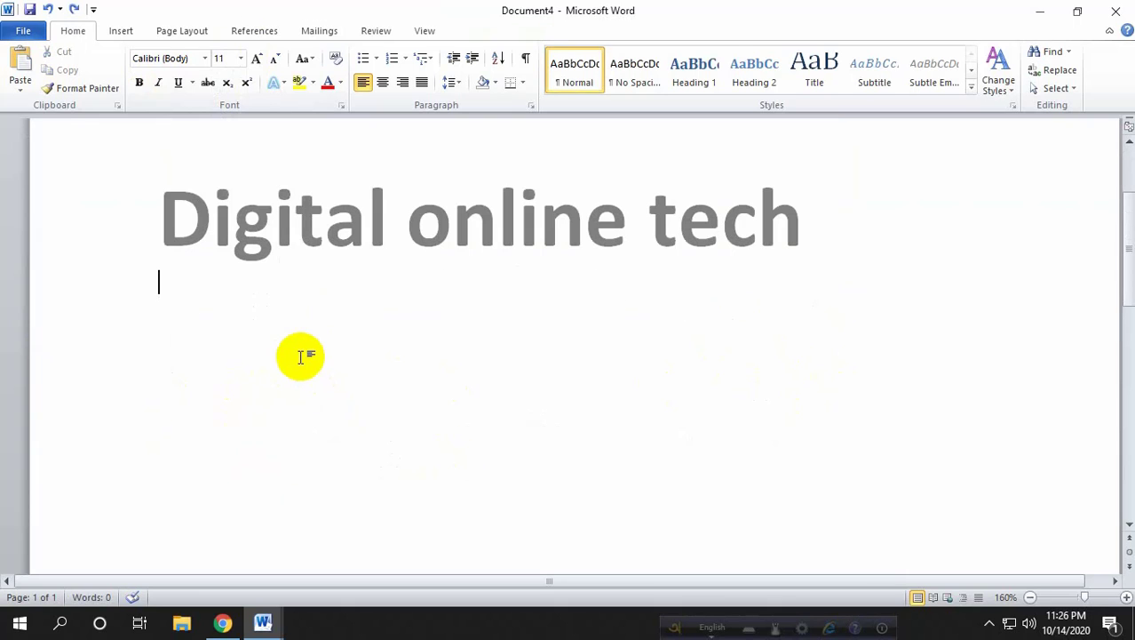
scroll(369, 368, "up", 2)
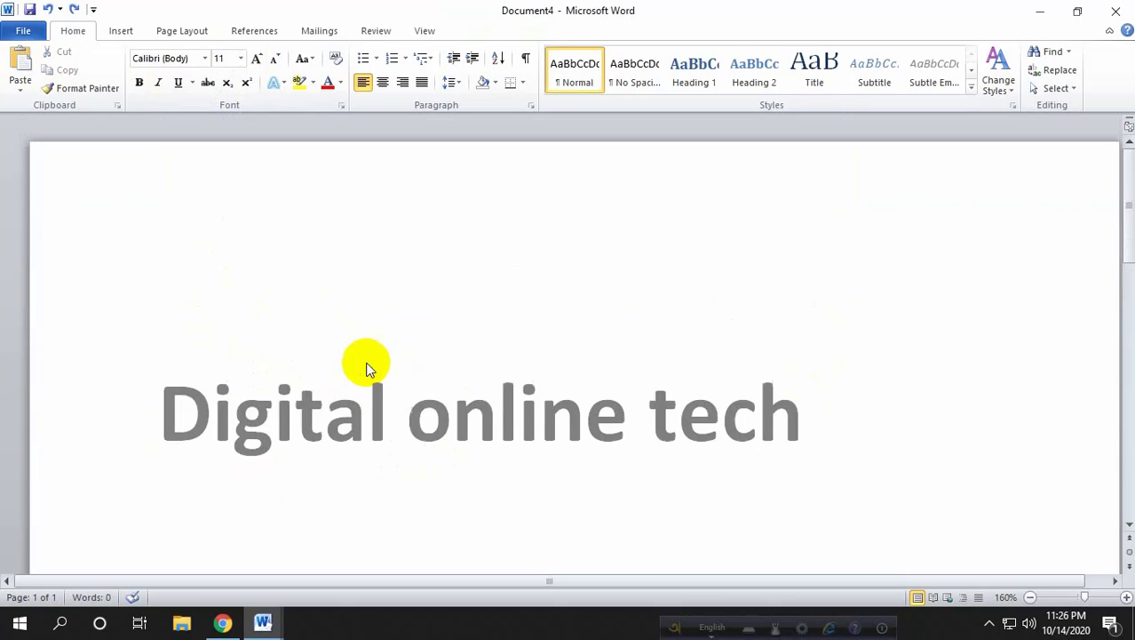
Step: Reopen the header for editing, color all of its text red, and return to the document body
double_click(204, 403)
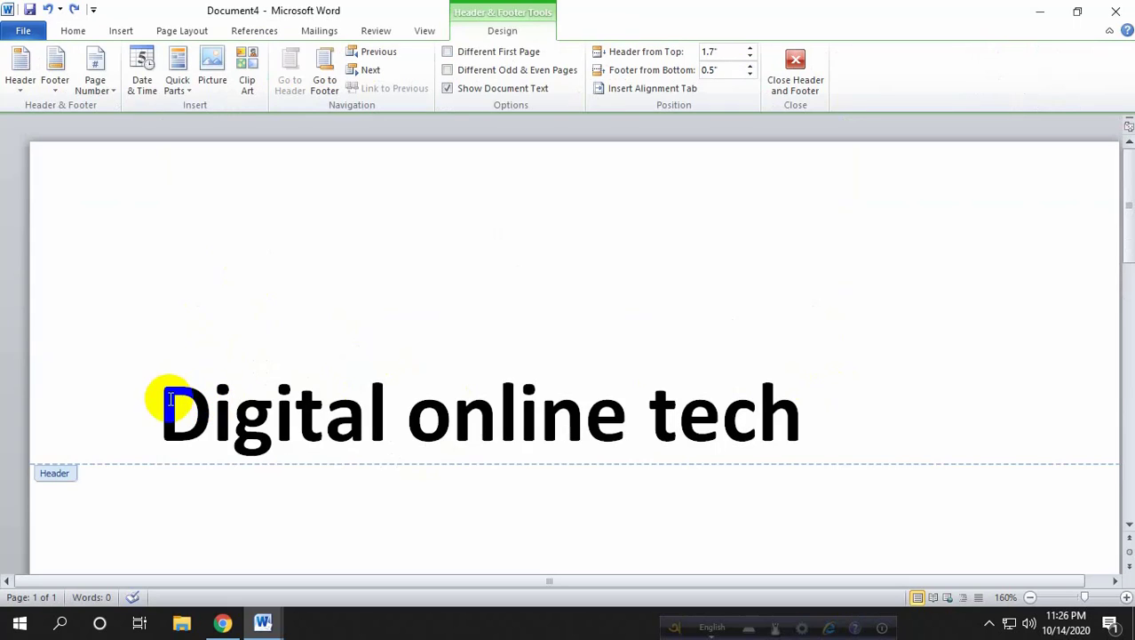
left_click_drag(167, 398, 882, 403)
left_click(72, 32)
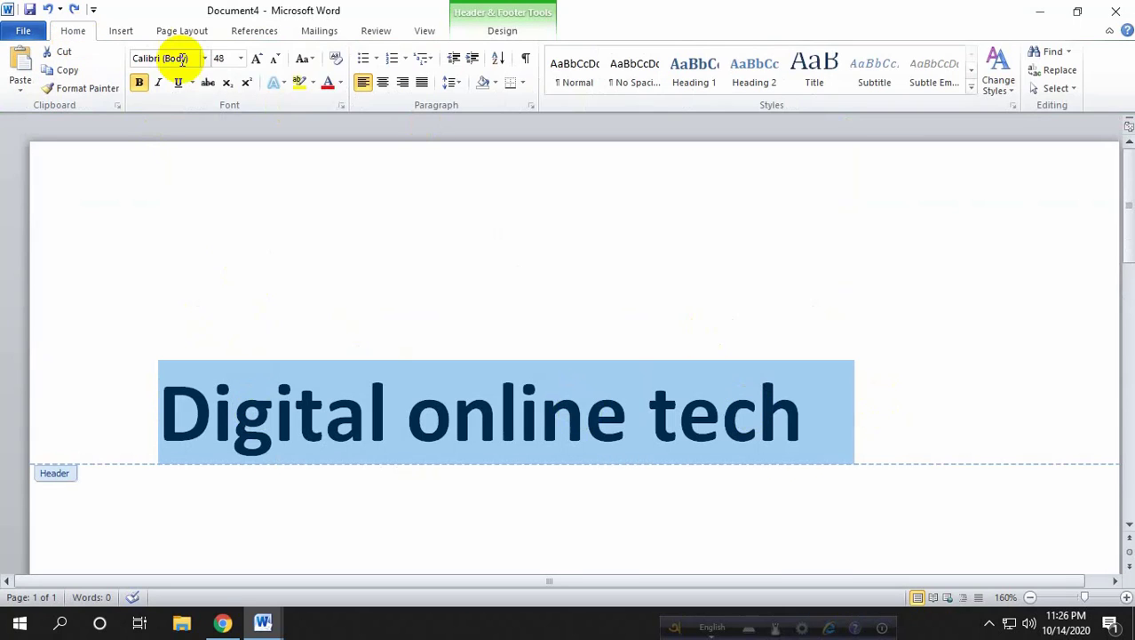
left_click(329, 89)
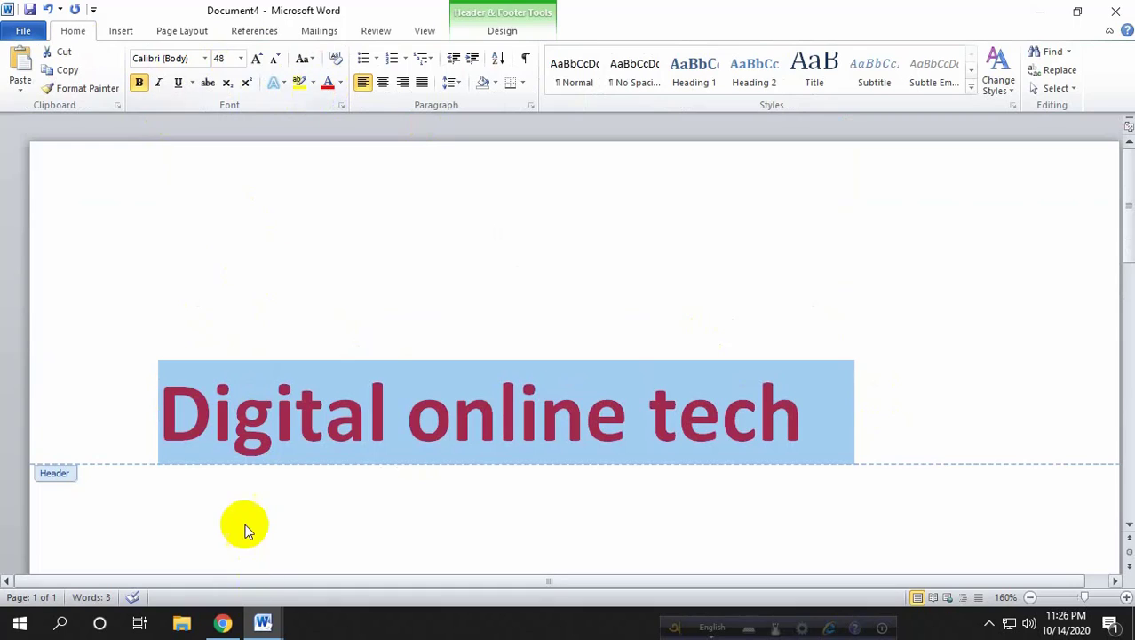
left_click(760, 416)
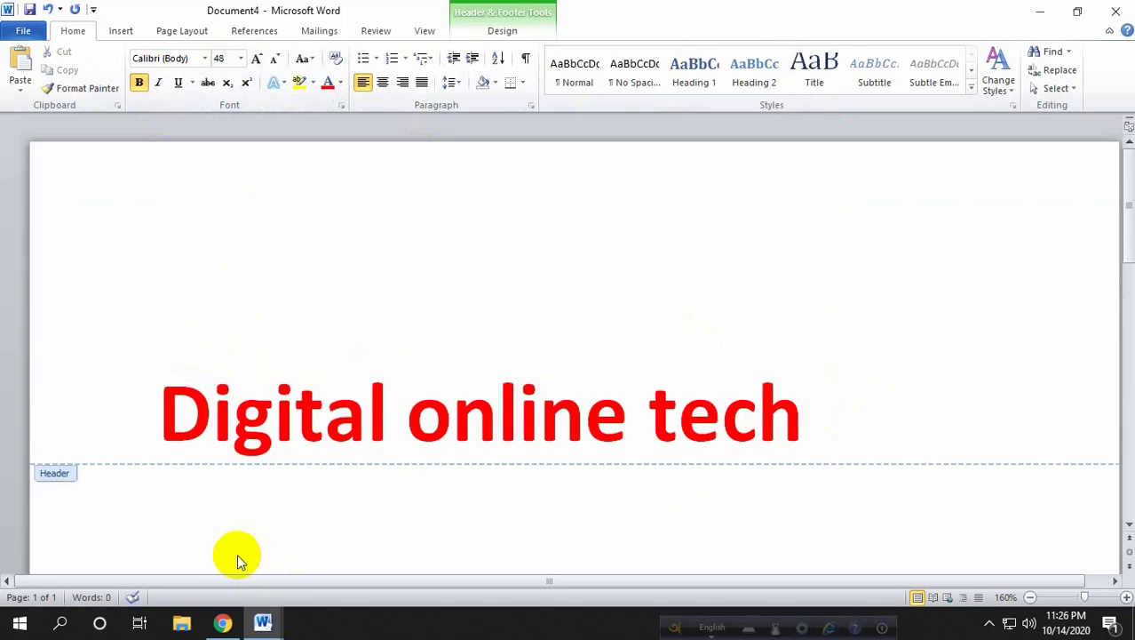
scroll(240, 533, "down", 2)
double_click(96, 333)
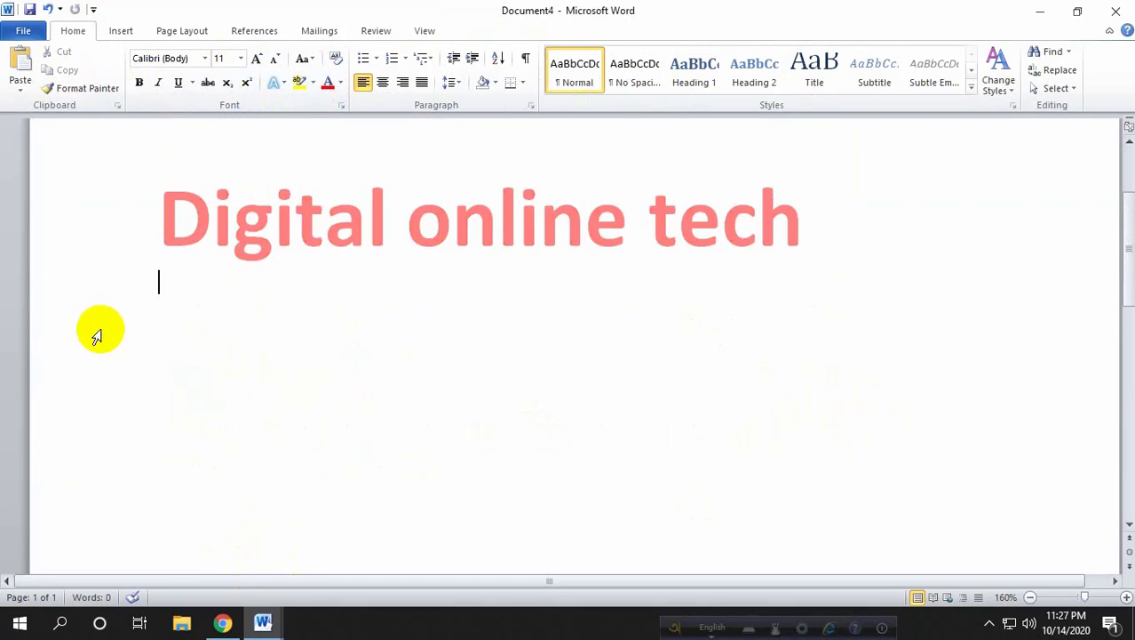
scroll(246, 355, "up", 1)
scroll(249, 360, "down", 2)
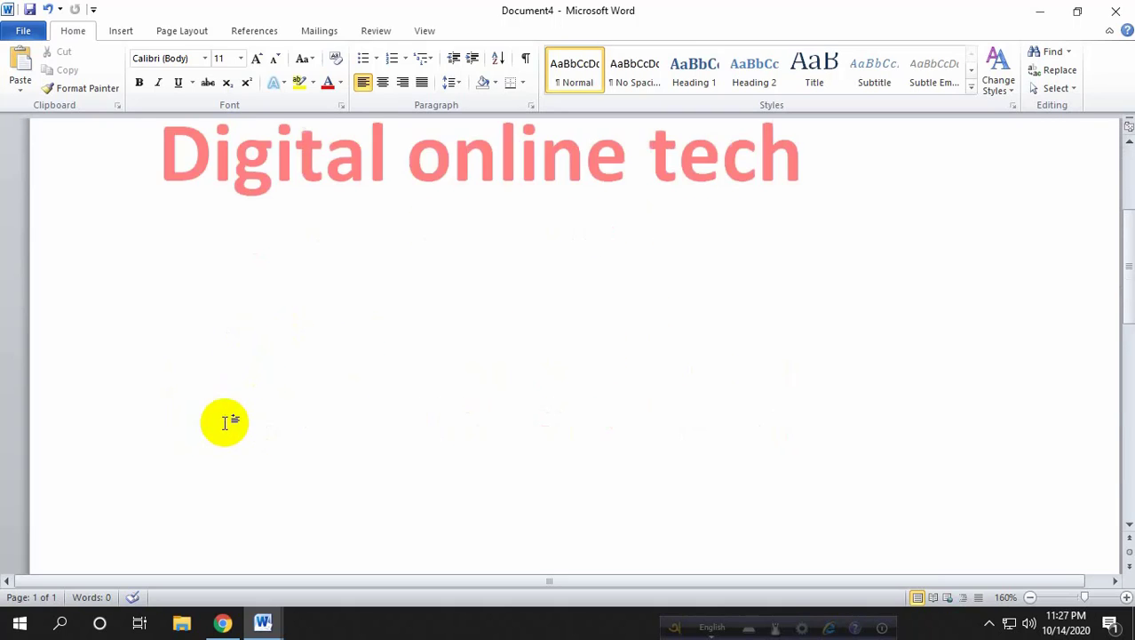
Step: Look over the red header's placement above the empty document body
scroll(233, 386, "up", 3)
scroll(196, 355, "down", 2)
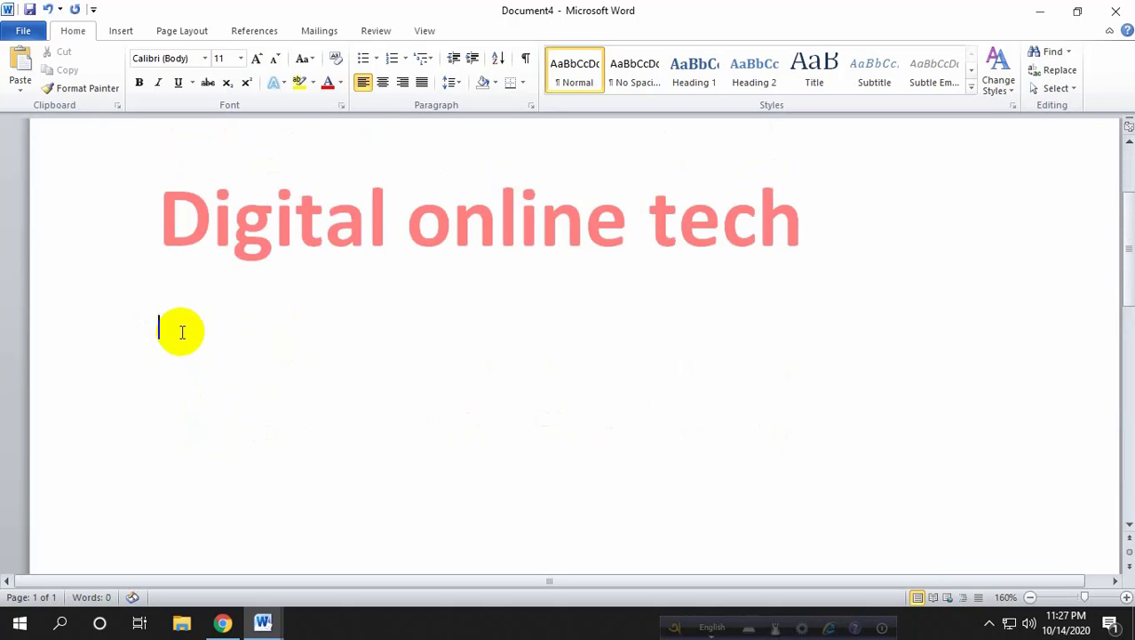
scroll(311, 346, "up", 3)
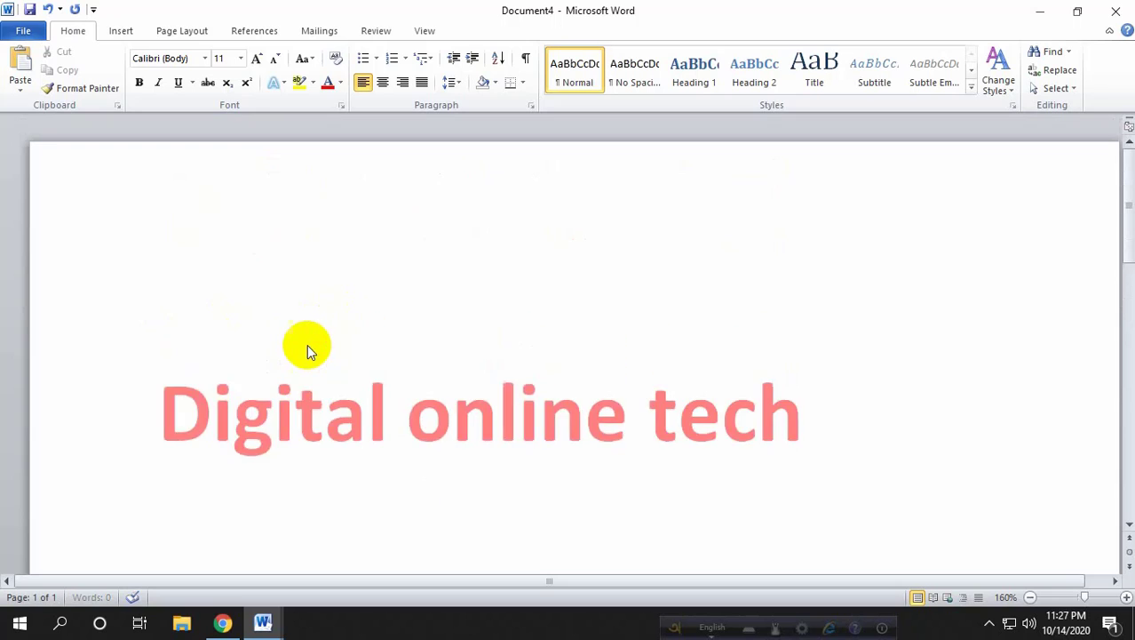
scroll(309, 351, "down", 2)
left_click(117, 30)
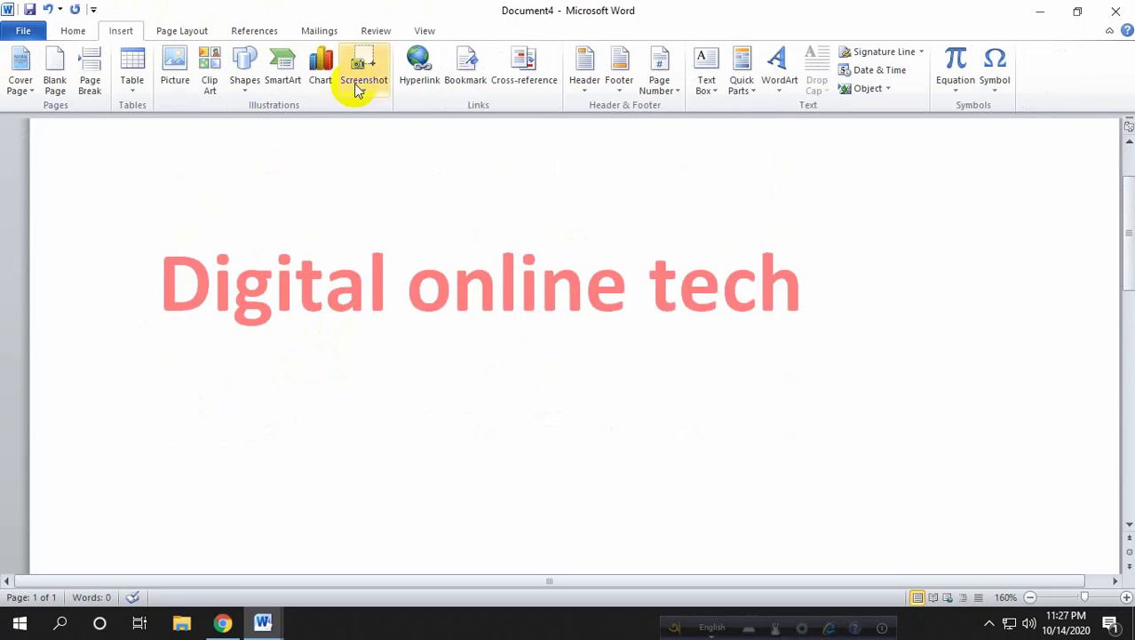
scroll(257, 352, "down", 3)
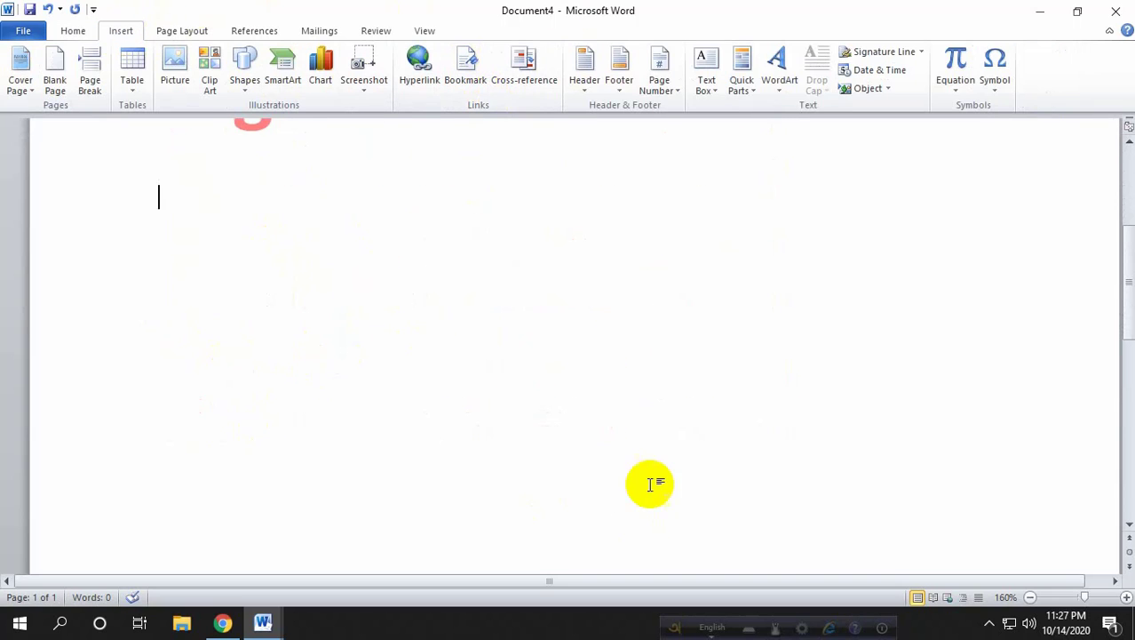
scroll(699, 364, "up", 5)
scroll(426, 187, "down", 1)
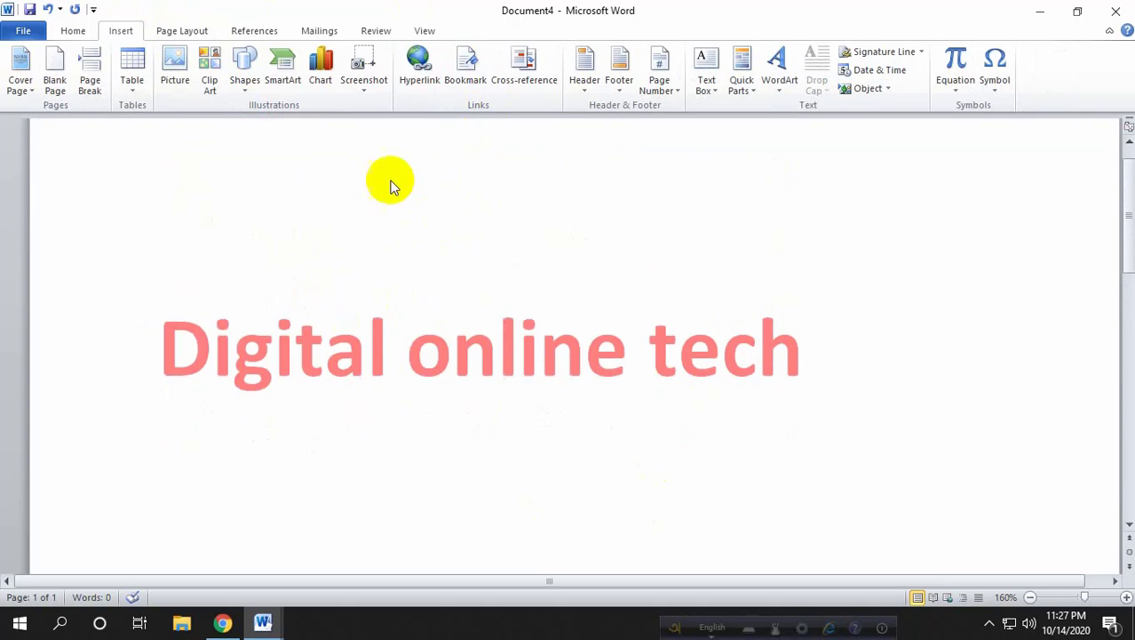
Step: Insert the built-in Blank footer and replace its placeholder text with "Digital Online tech"
left_click(622, 91)
scroll(760, 393, "down", 4)
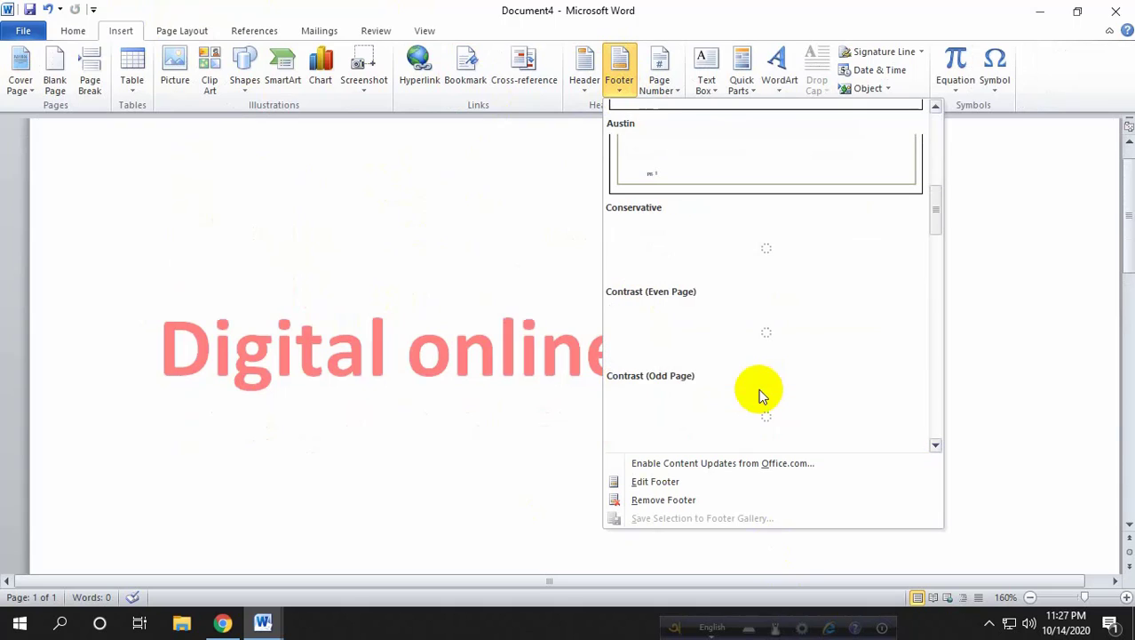
scroll(742, 311, "up", 4)
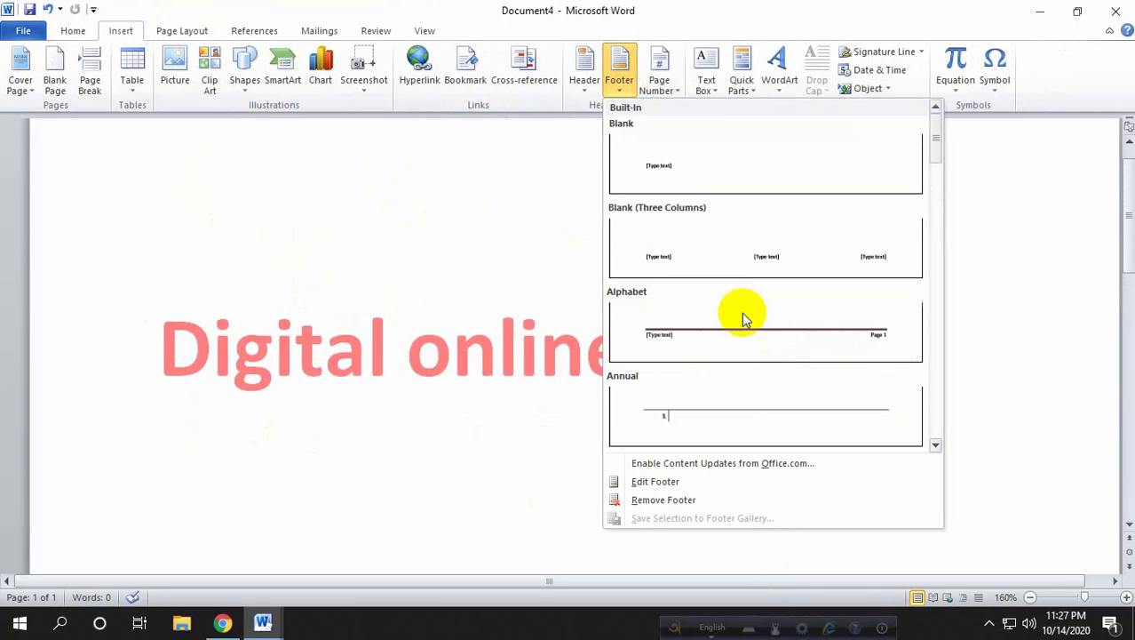
left_click(706, 182)
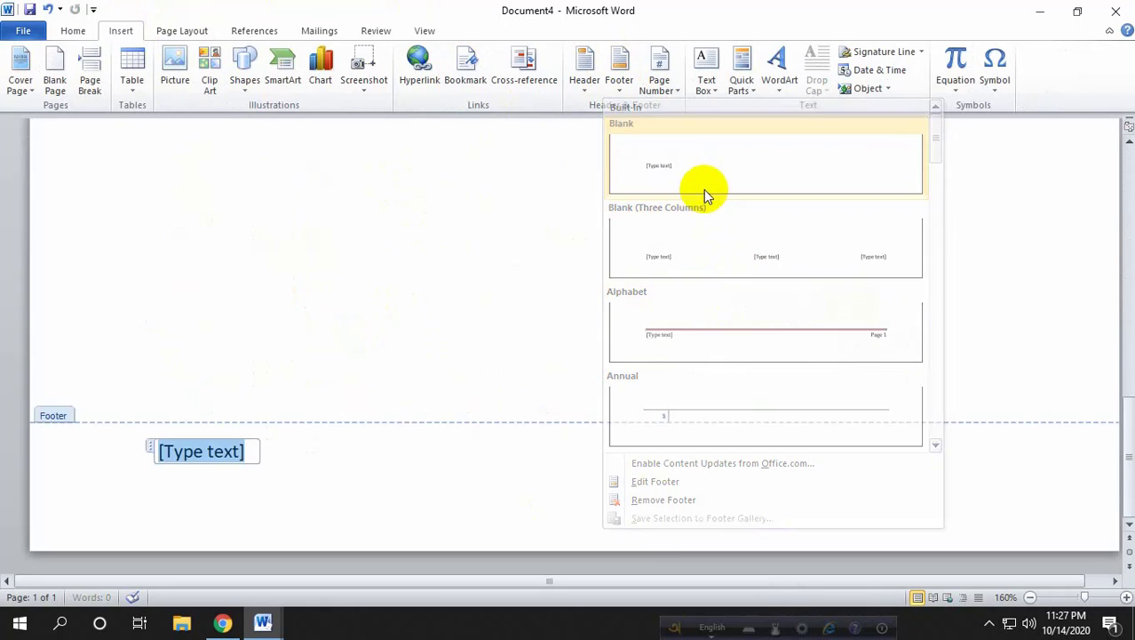
left_click(232, 447)
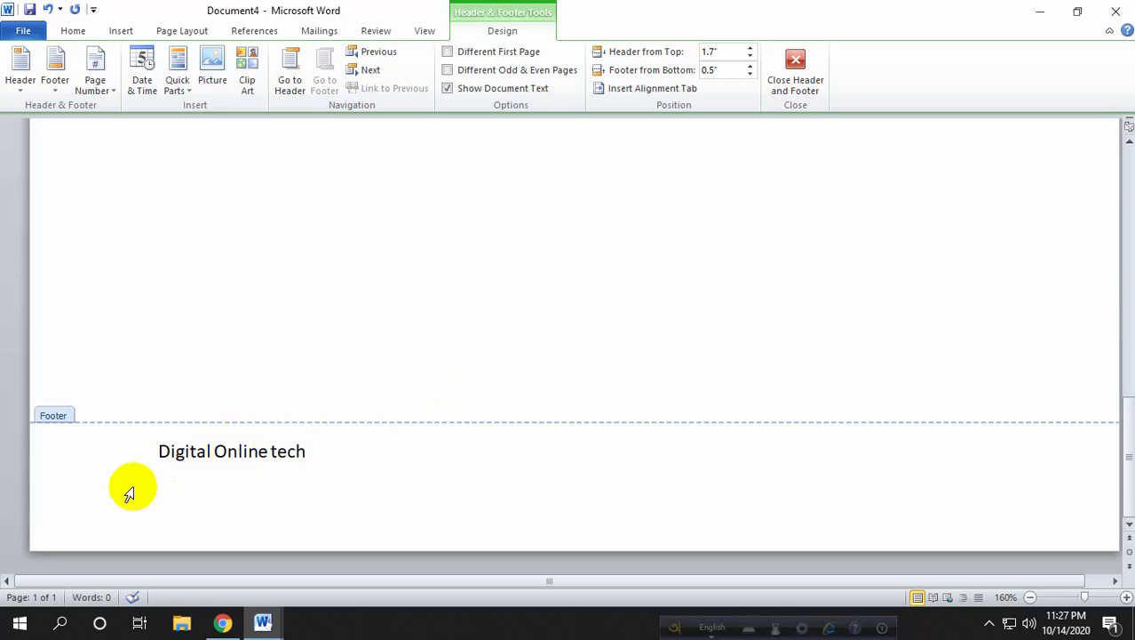
Step: Center the "Digital Online tech" text in the footer
triple_click(197, 444)
left_click(276, 449)
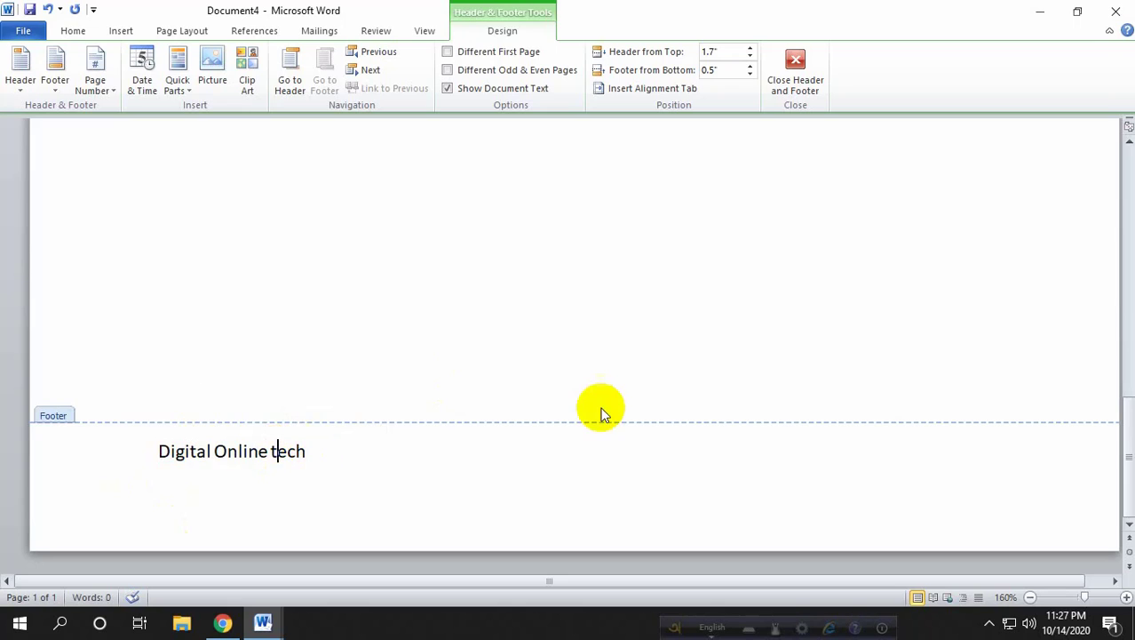
scroll(597, 405, "up", 5)
scroll(597, 407, "down", 5)
scroll(540, 438, "up", 1)
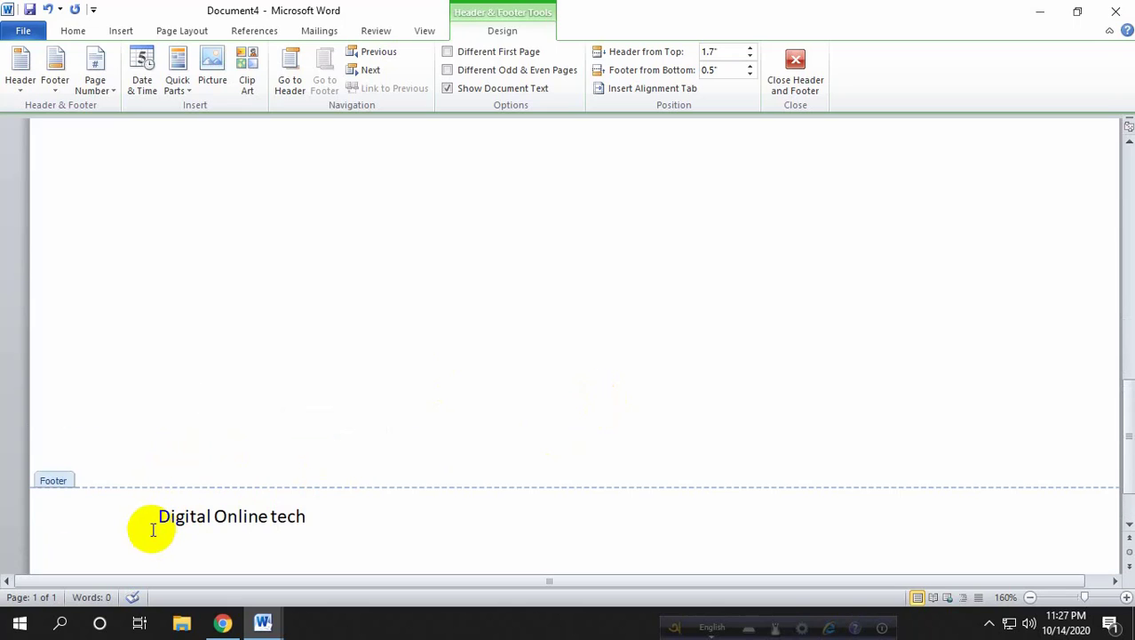
left_click_drag(156, 516, 394, 517)
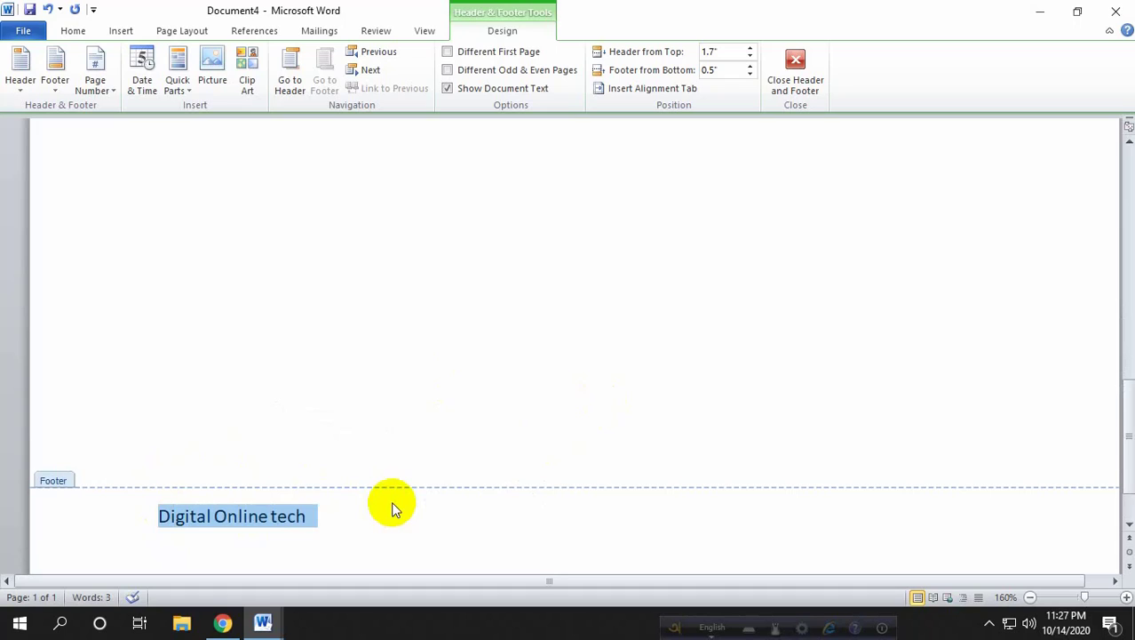
key("ctrl+e")
left_click(674, 524)
Step: Center the red "Digital online tech" header text and set its distance from the top of the page to 0.7"
scroll(607, 439, "up", 2)
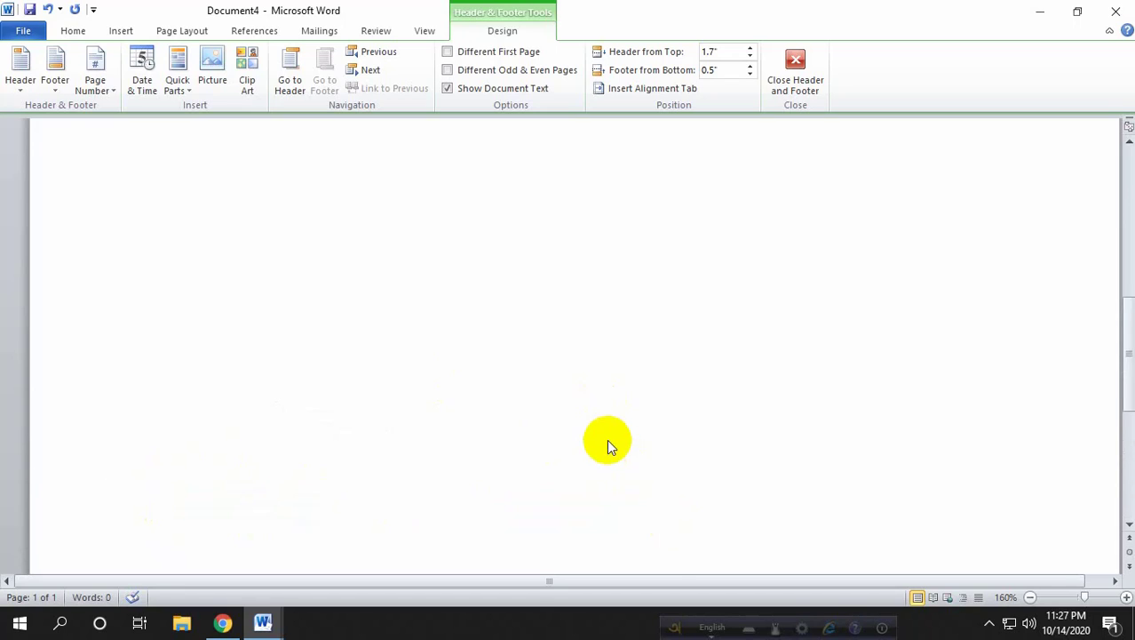
scroll(607, 439, "up", 3)
left_click(787, 424)
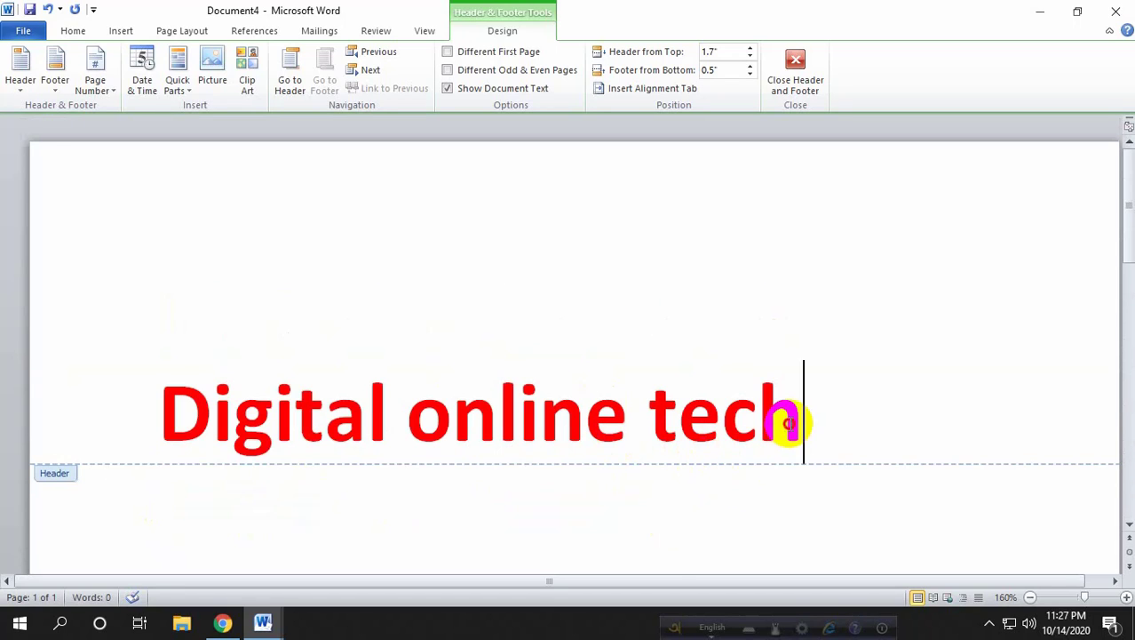
left_click_drag(787, 424, 203, 430)
key("ctrl+e")
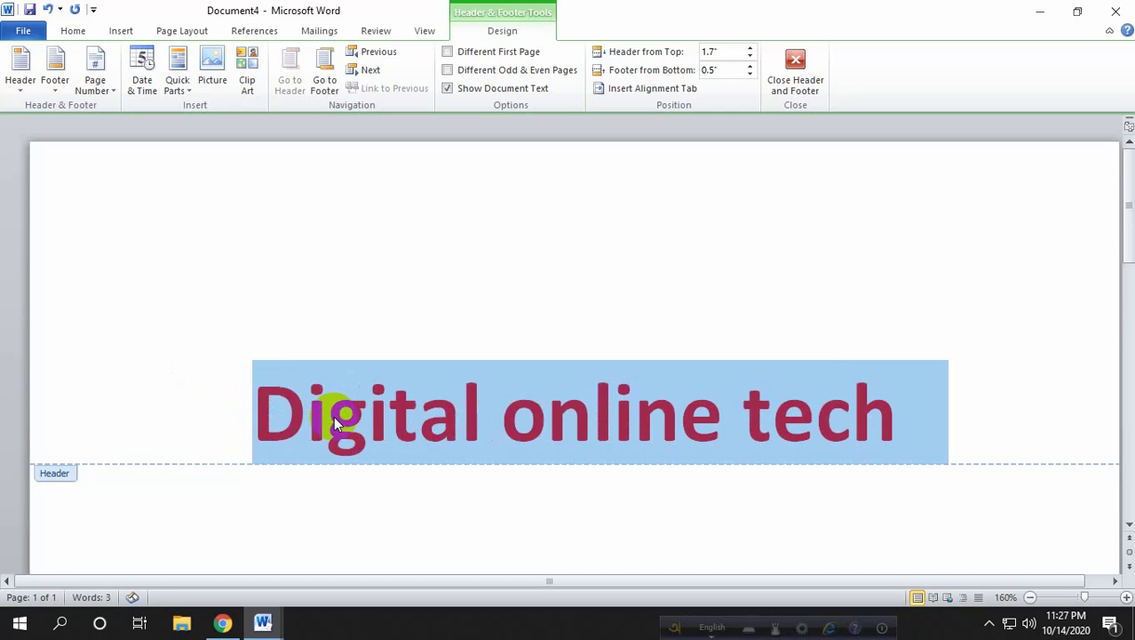
left_click(747, 416)
left_click(329, 330)
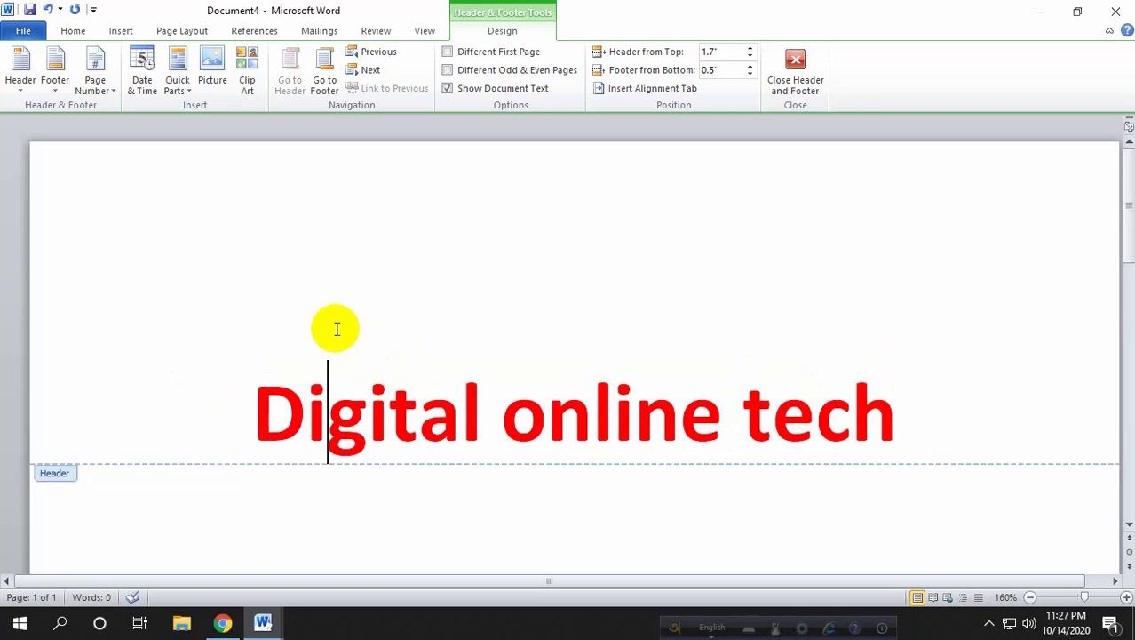
left_click(751, 61)
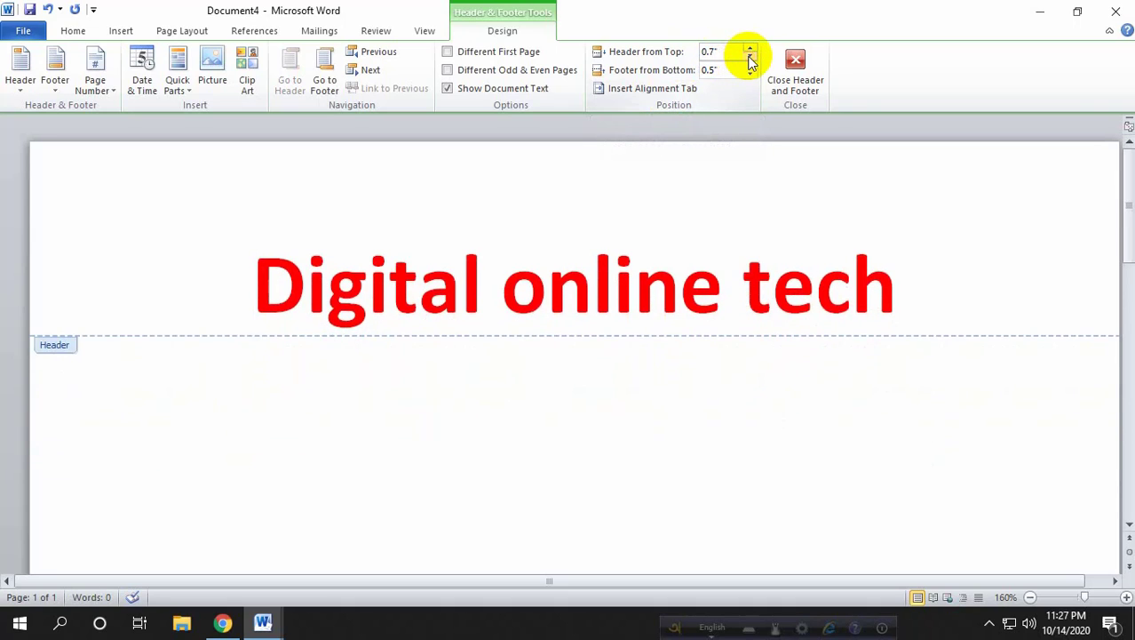
left_click(482, 284)
Step: Insert a page number at the top of the page using the Plain Number 1 style
scroll(458, 447, "down", 3)
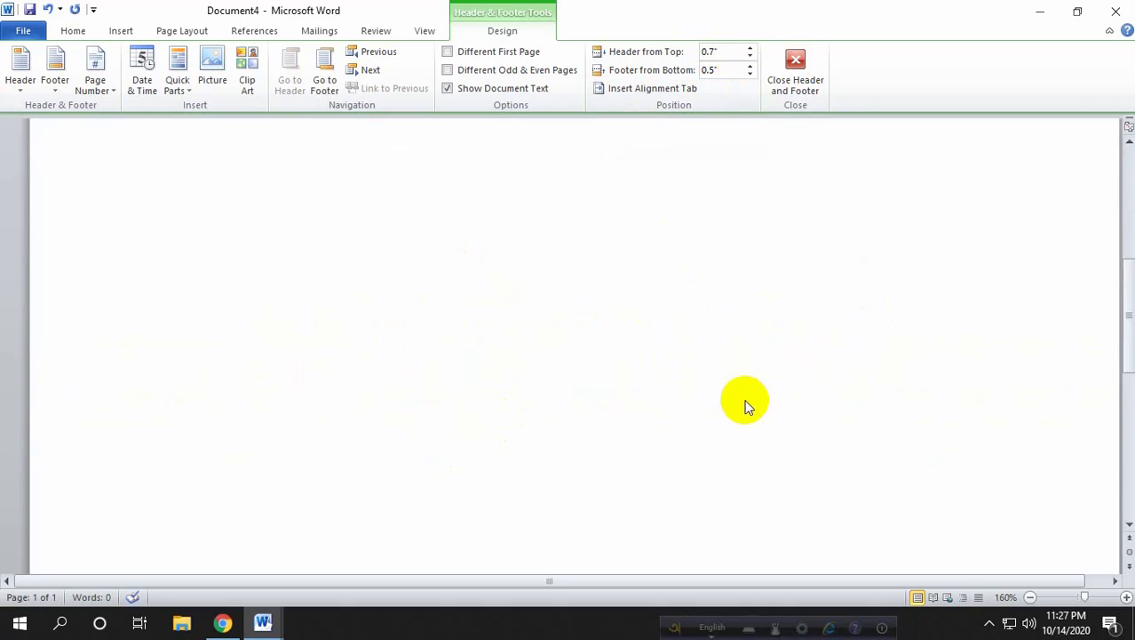
scroll(758, 323, "up", 2)
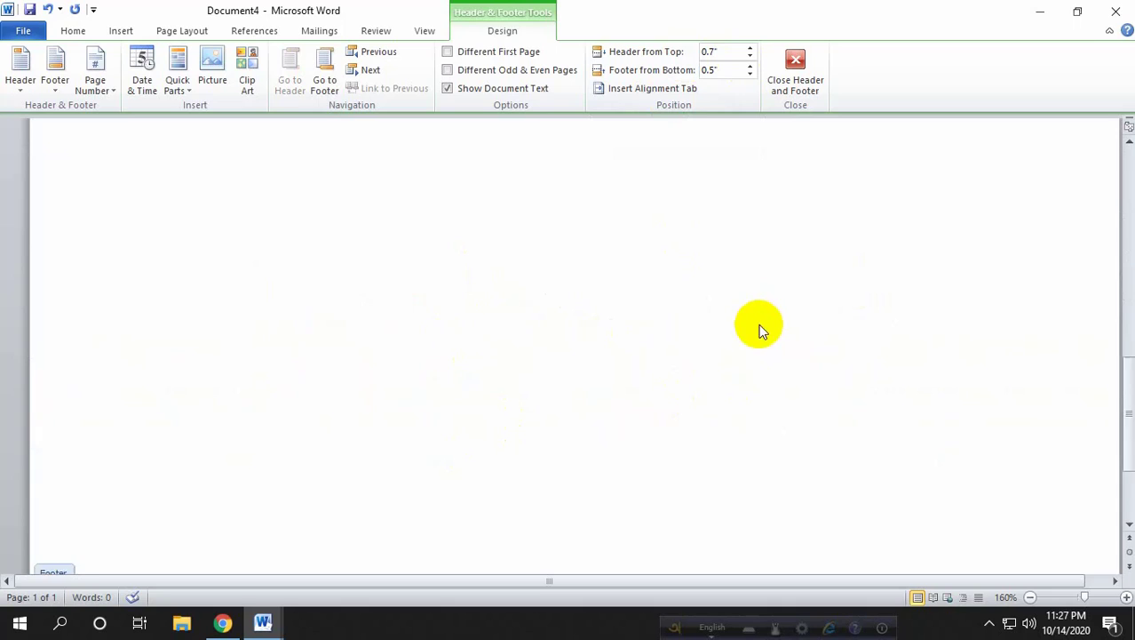
left_click(122, 36)
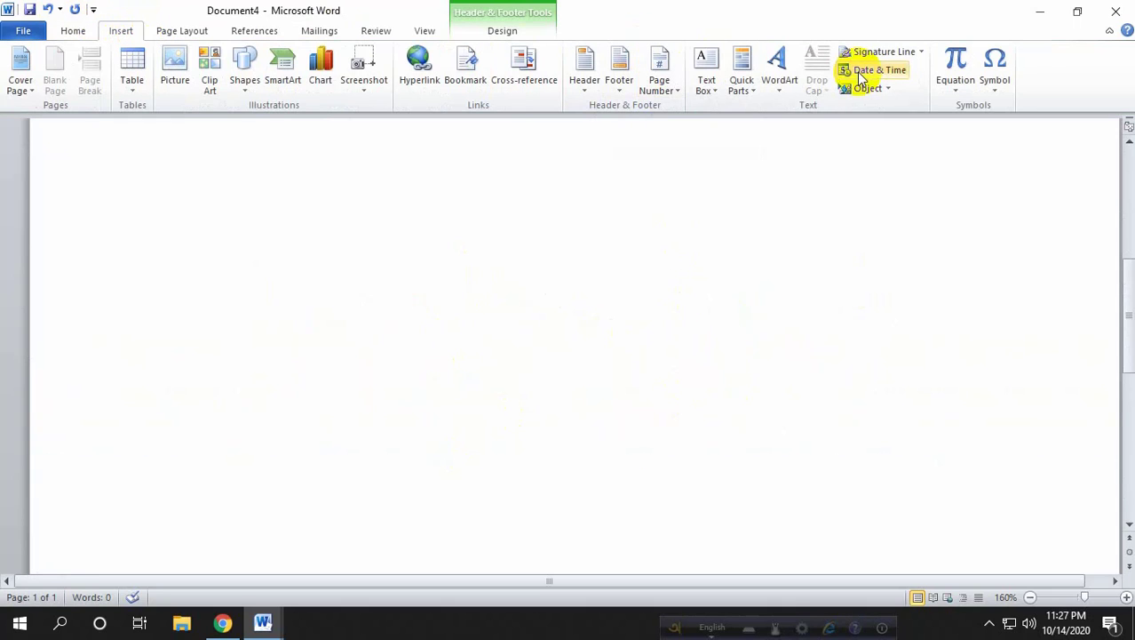
left_click(678, 94)
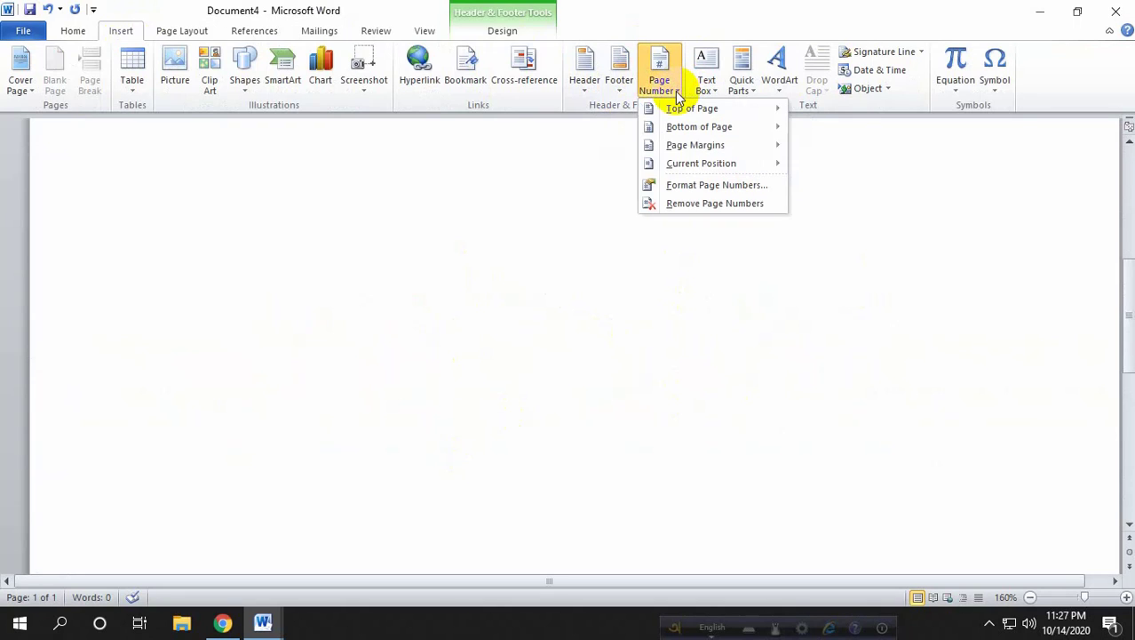
mouse_move(675, 114)
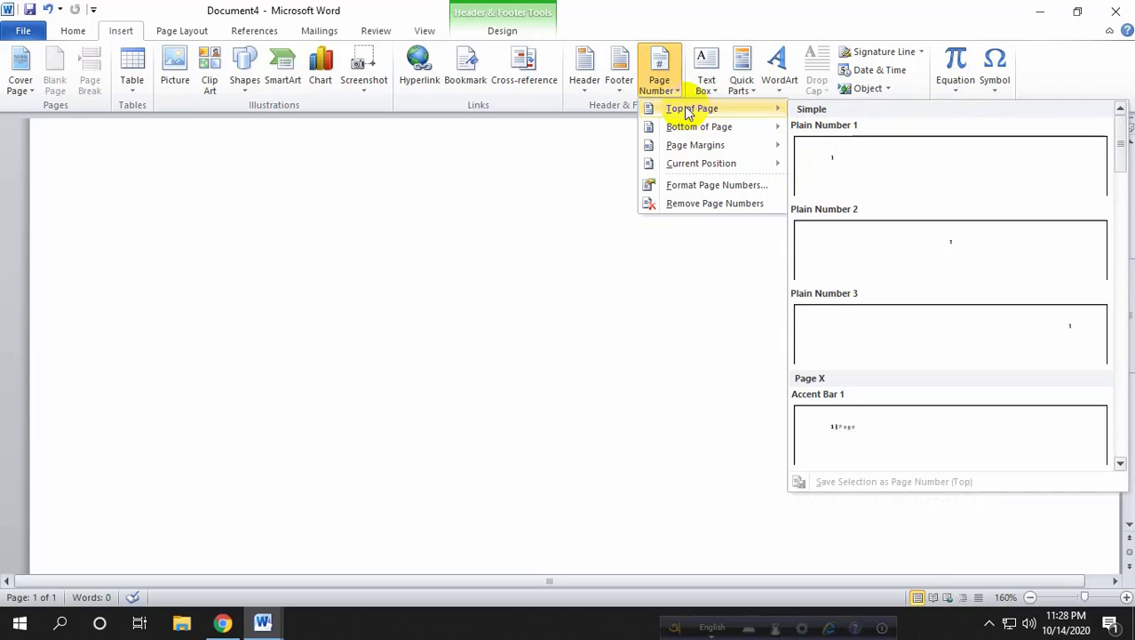
left_click(928, 169)
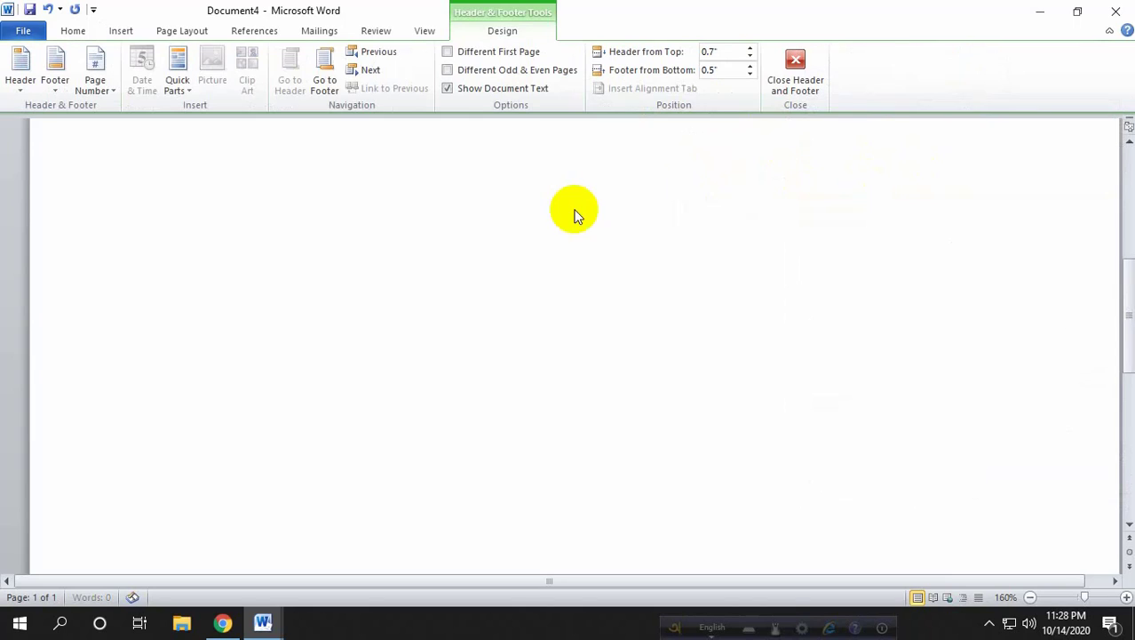
left_click(163, 241)
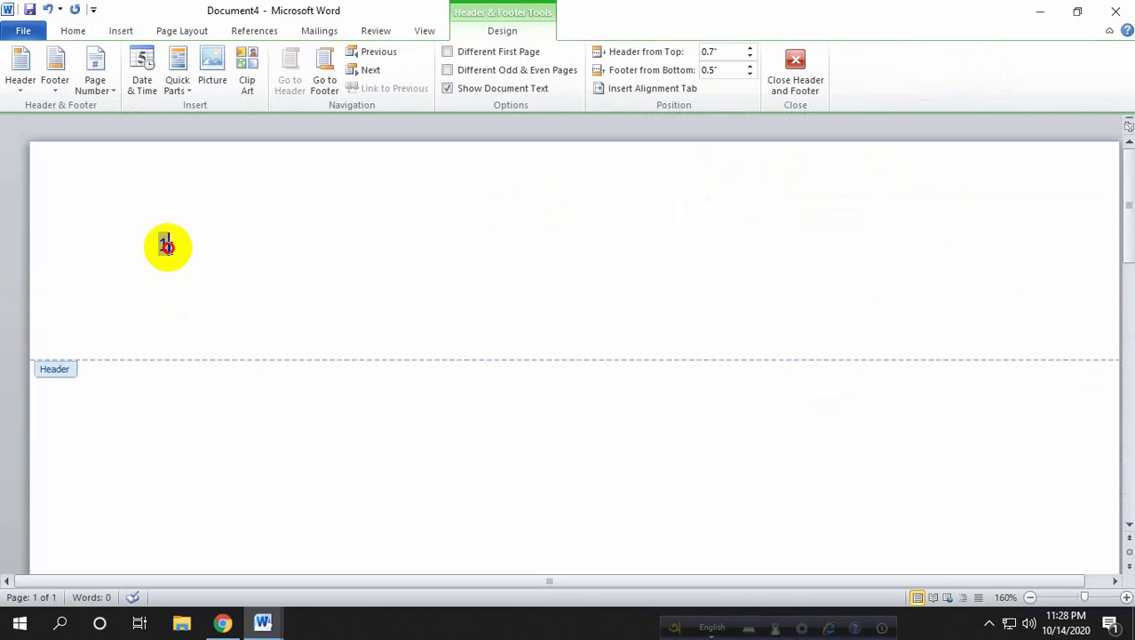
Step: Check the page number and footer, return to the document body and add a page break to start a second page
scroll(914, 336, "down", 5)
scroll(787, 385, "up", 5)
scroll(362, 453, "down", 4)
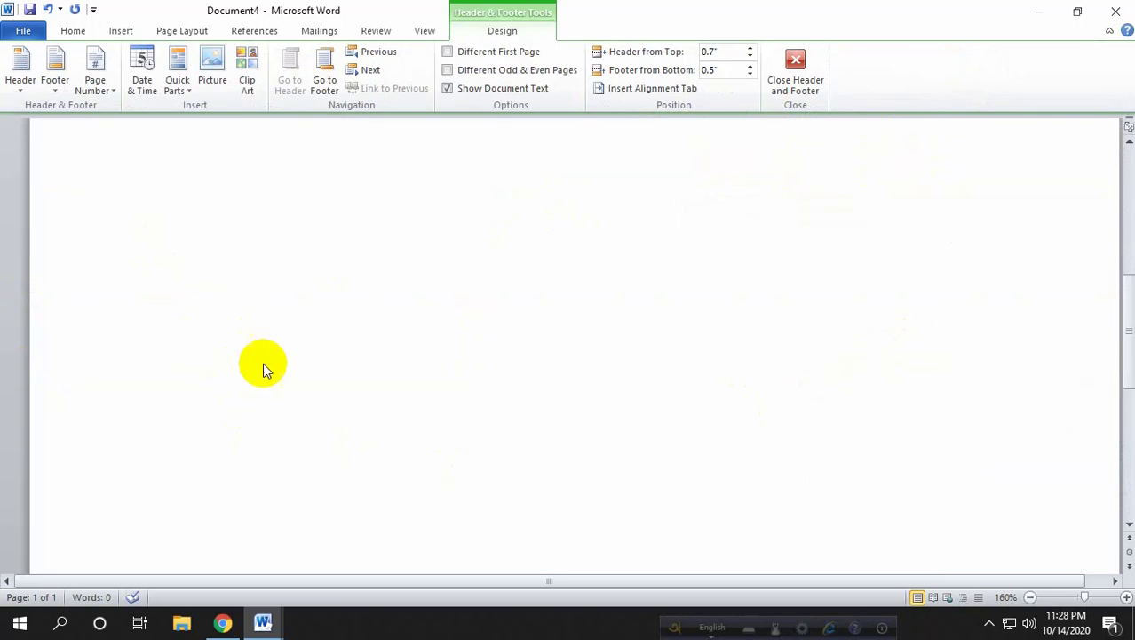
scroll(624, 329, "down", 3)
left_click(756, 451)
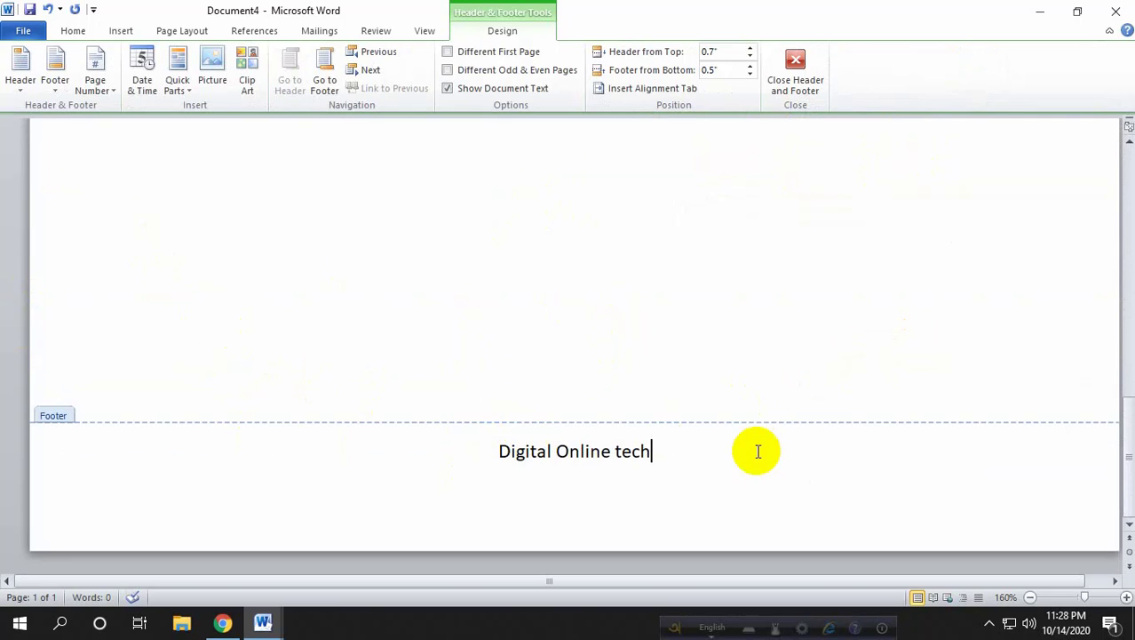
left_click(567, 334)
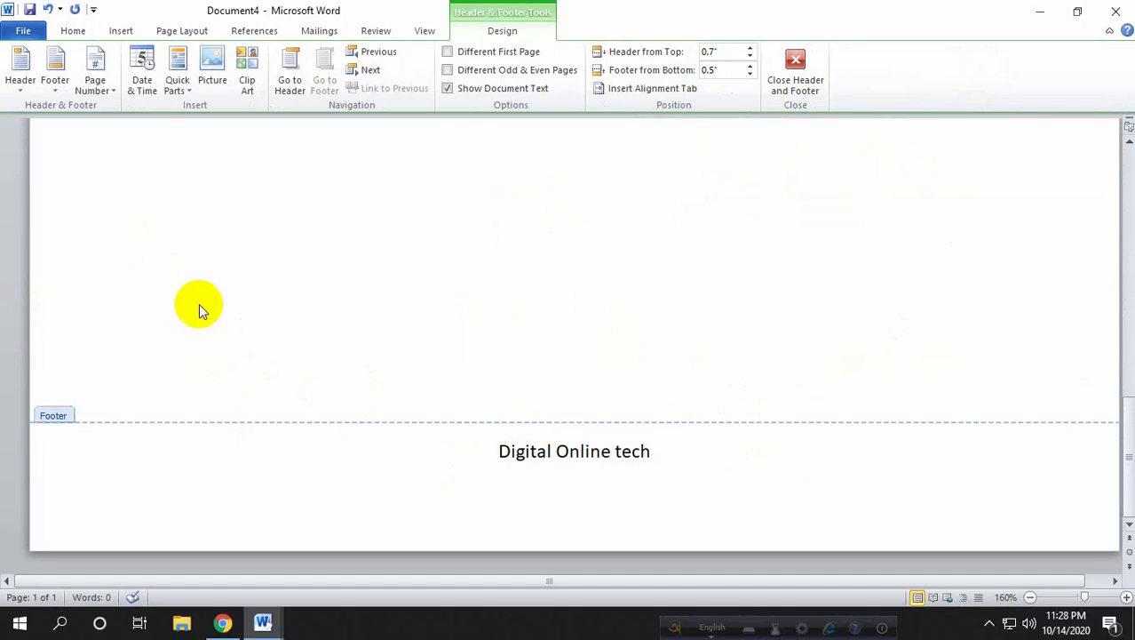
double_click(158, 302)
left_click(308, 382)
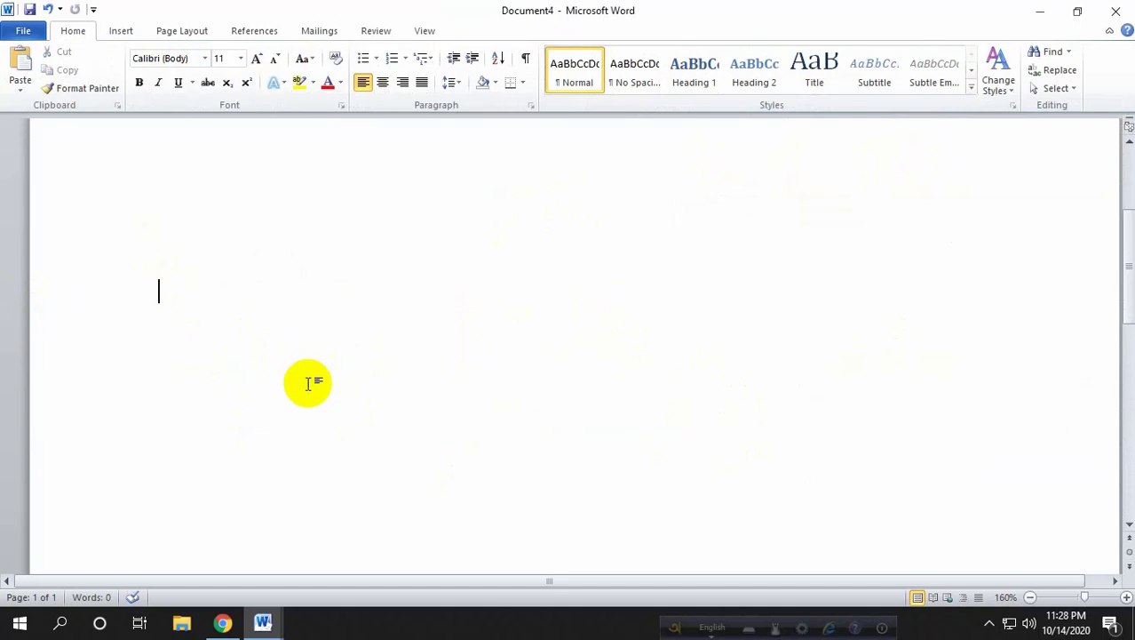
key("ctrl+Return")
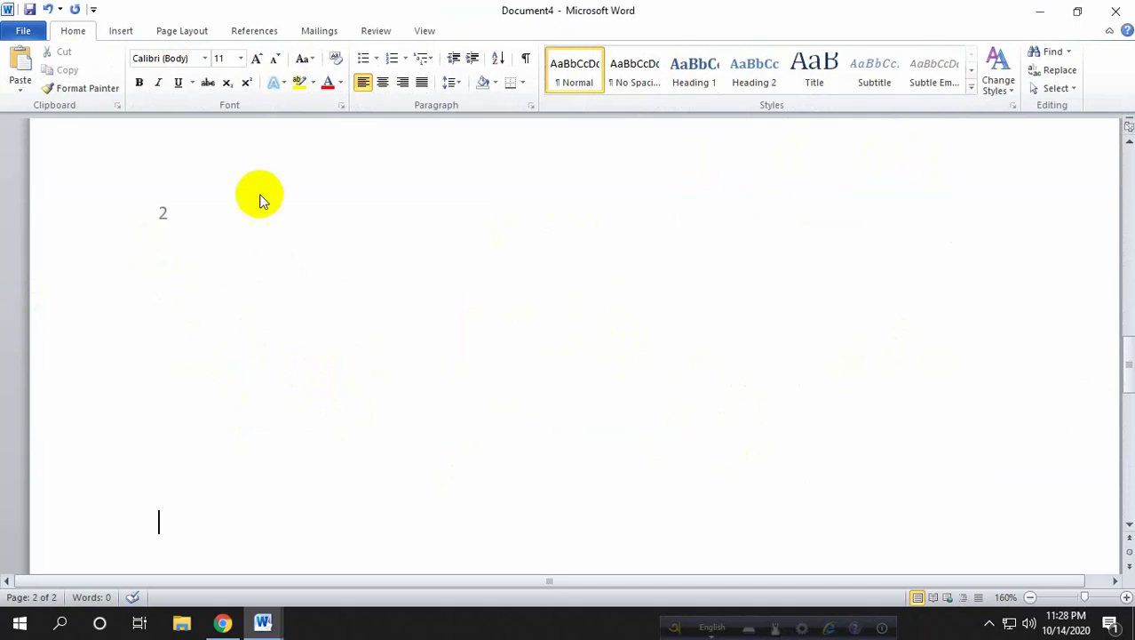
Step: Open the second page's header and examine its page number together with the first page's footer
left_click(164, 223)
double_click(163, 223)
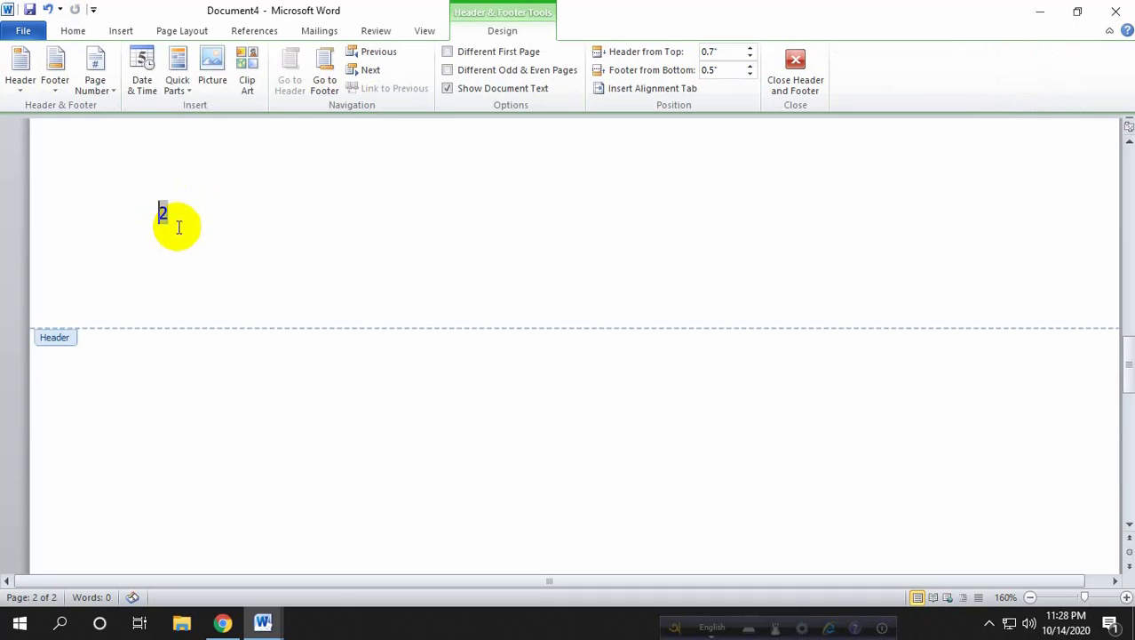
scroll(743, 207, "up", 3)
scroll(562, 187, "down", 3)
scroll(395, 306, "up", 3)
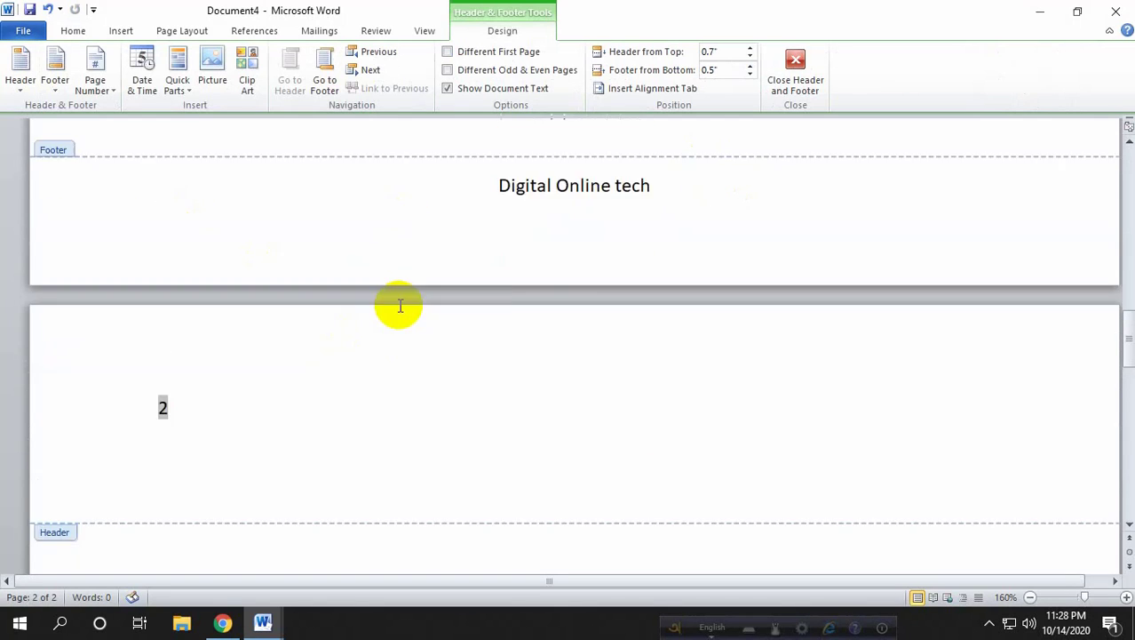
scroll(381, 308, "down", 3)
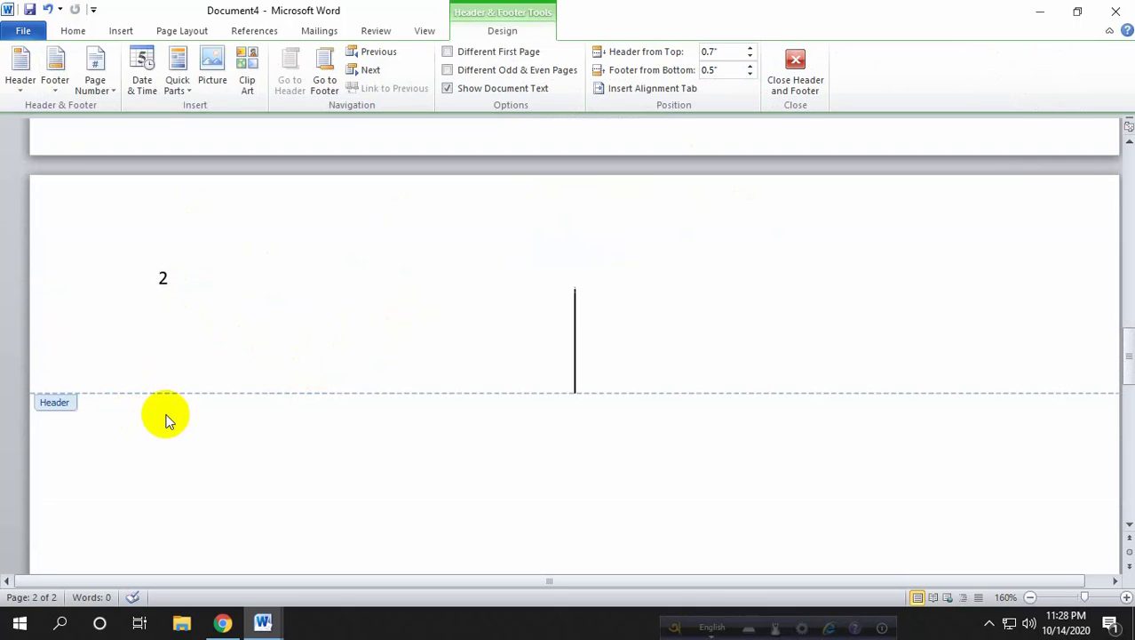
left_click(233, 226)
scroll(289, 200, "up", 3)
left_click(279, 268)
double_click(279, 267)
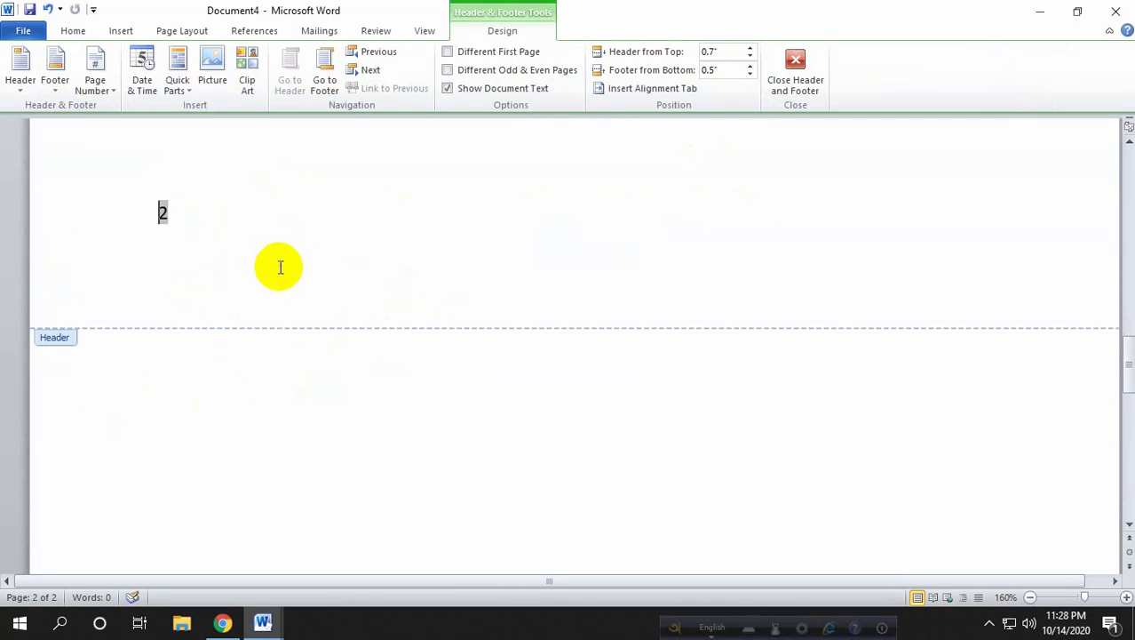
Step: Leave the second page's header and open the first page's "Digital Online tech" footer
scroll(284, 265, "up", 2)
scroll(545, 300, "up", 5)
scroll(728, 276, "down", 3)
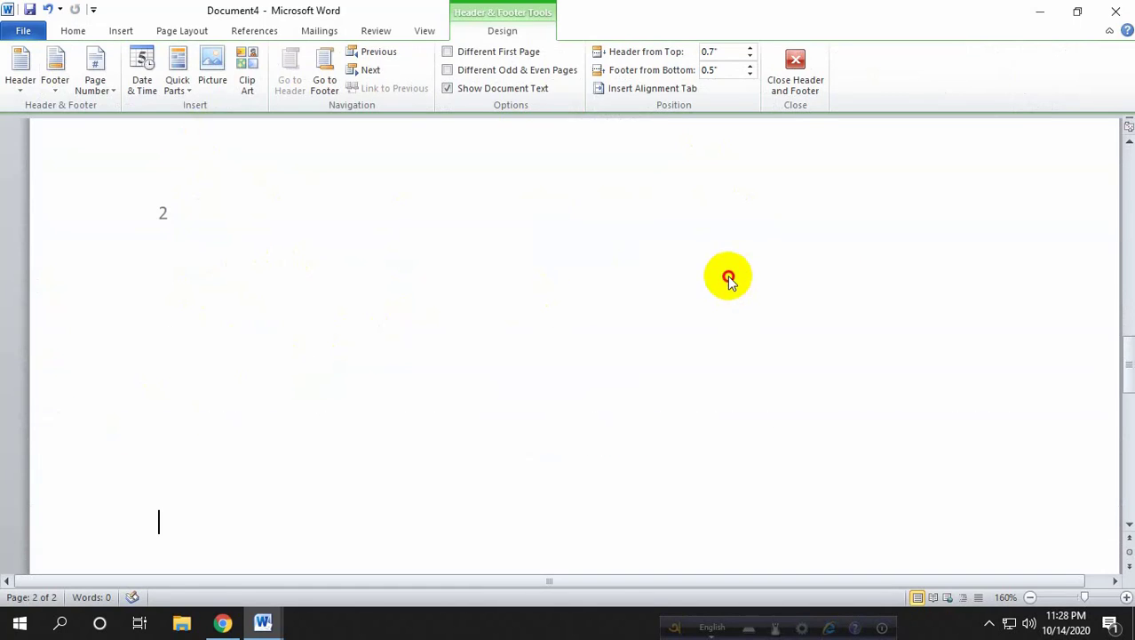
double_click(728, 275)
scroll(702, 302, "up", 3)
double_click(634, 384)
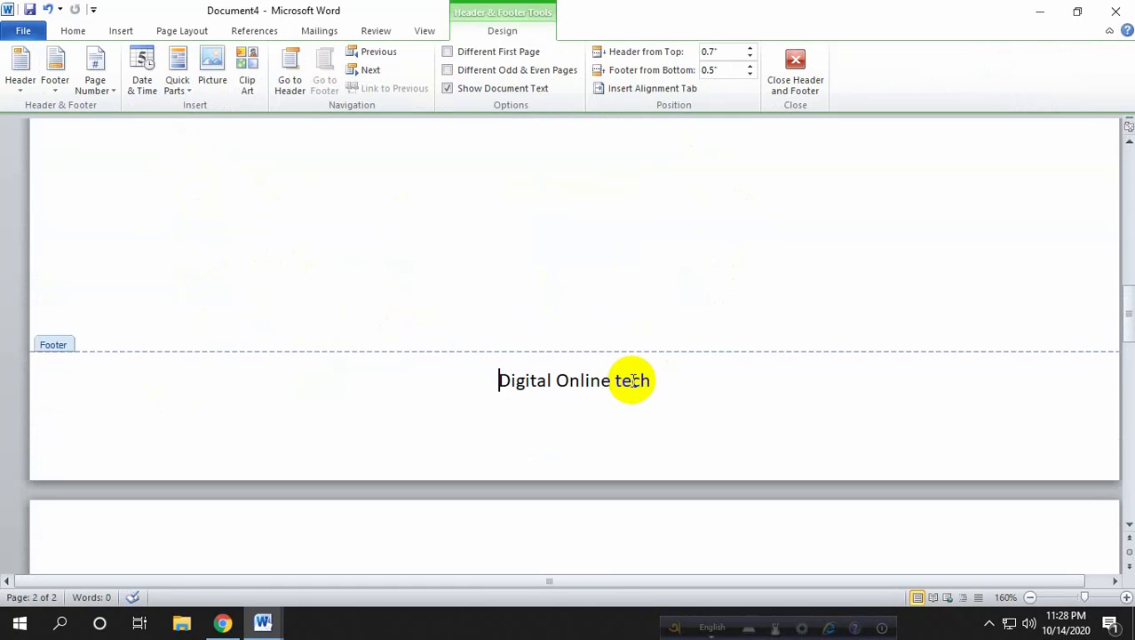
Step: Return to the second page's body text and delete "fgh" together with the page break before it
scroll(580, 333, "down", 3)
double_click(299, 286)
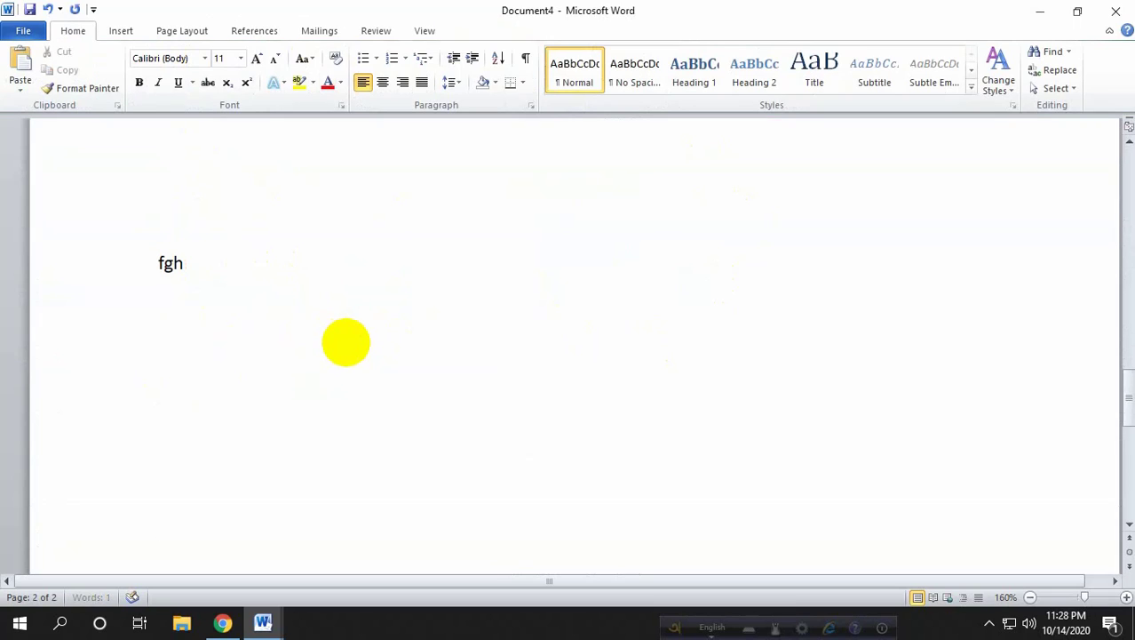
key("BackSpace")
key("BackSpace")
key("BackSpace")
key("BackSpace")
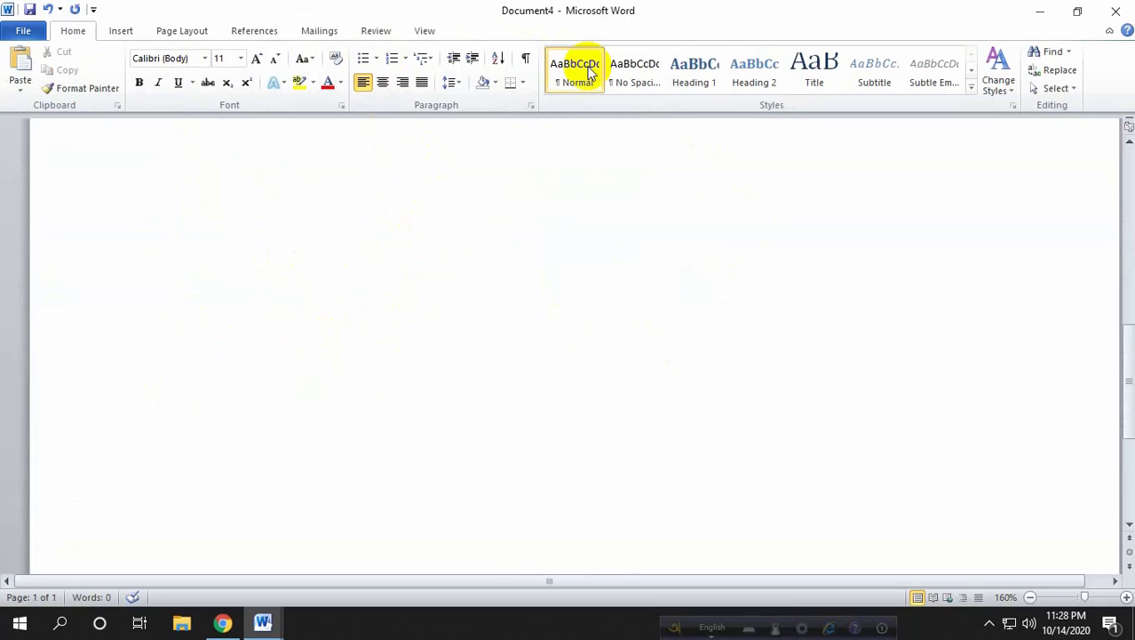
Step: Examine the Text Box, Quick Parts and WordArt galleries and return to the blank page without inserting anything
left_click(115, 32)
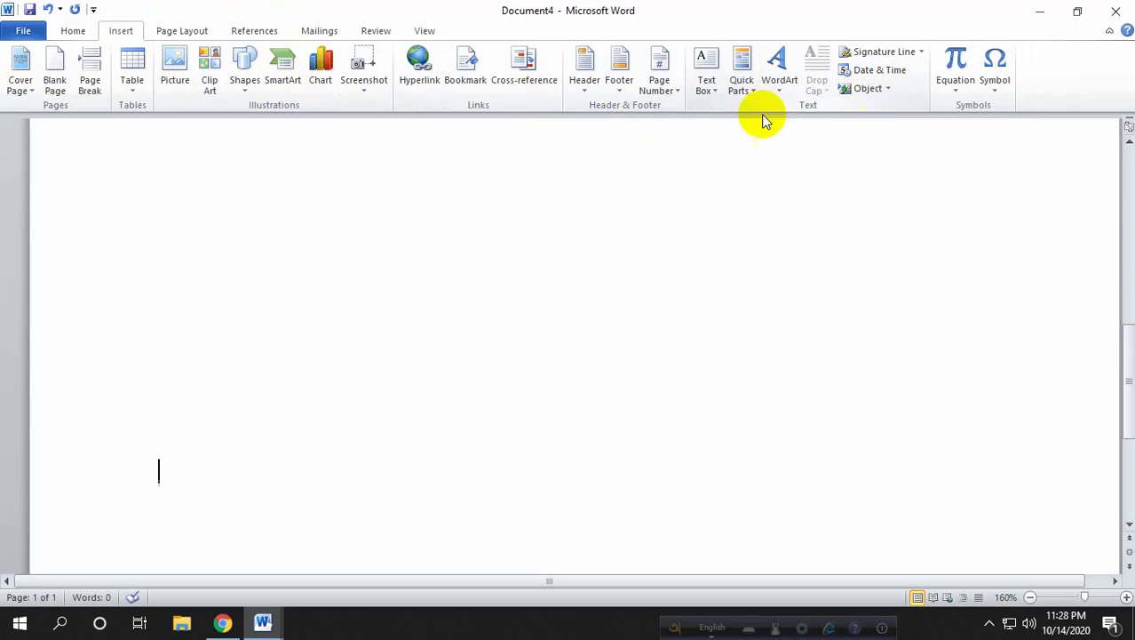
left_click(718, 93)
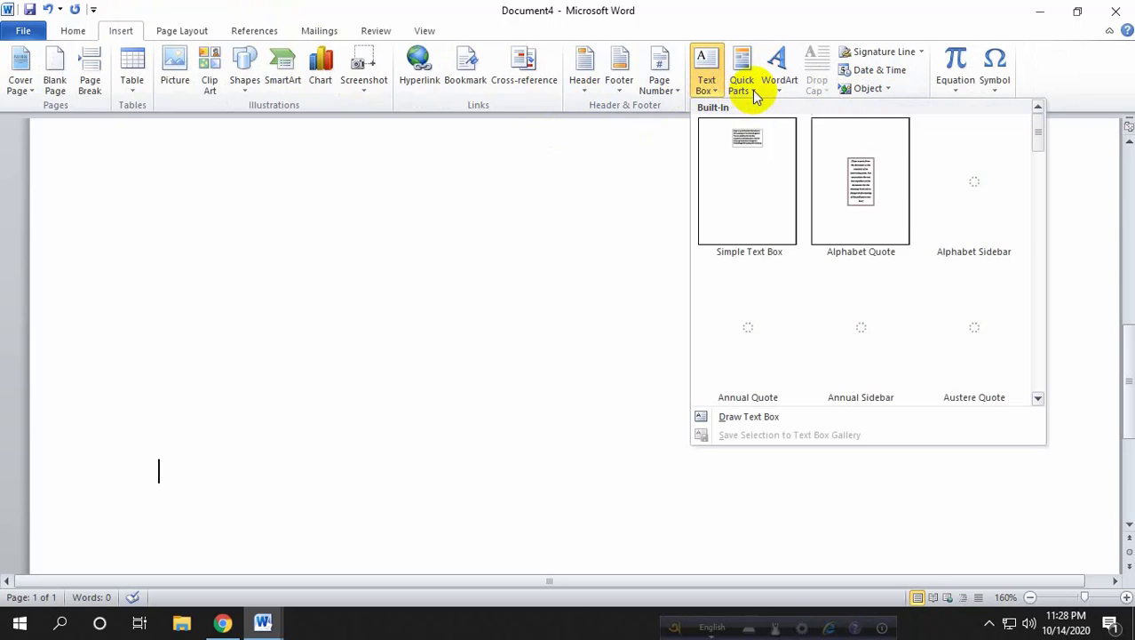
left_click(755, 92)
left_click(787, 92)
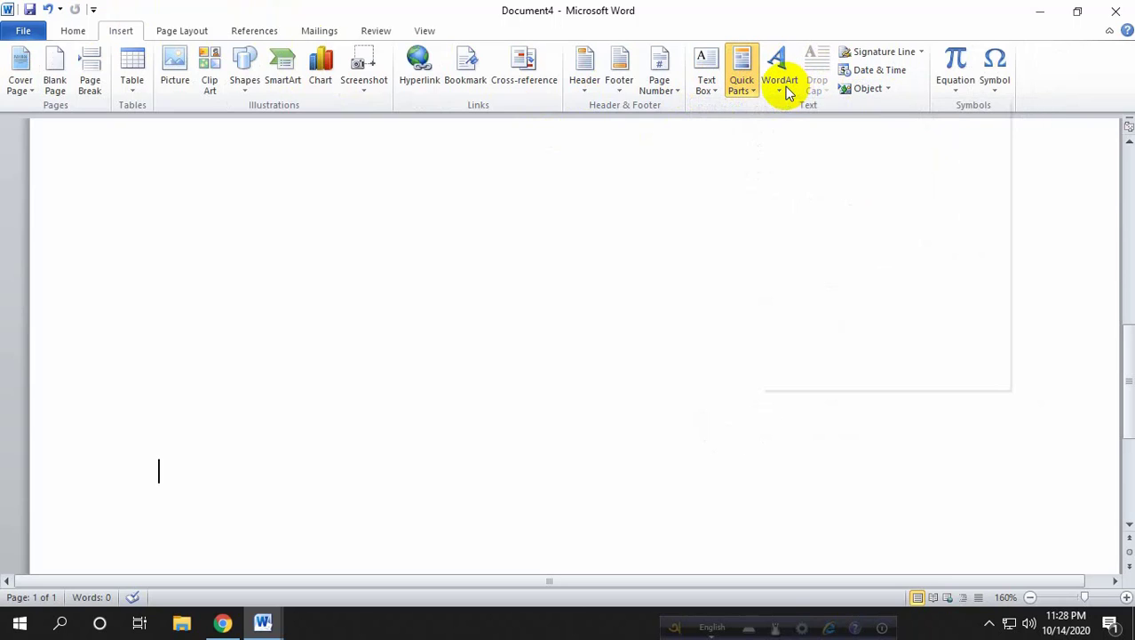
left_click(782, 90)
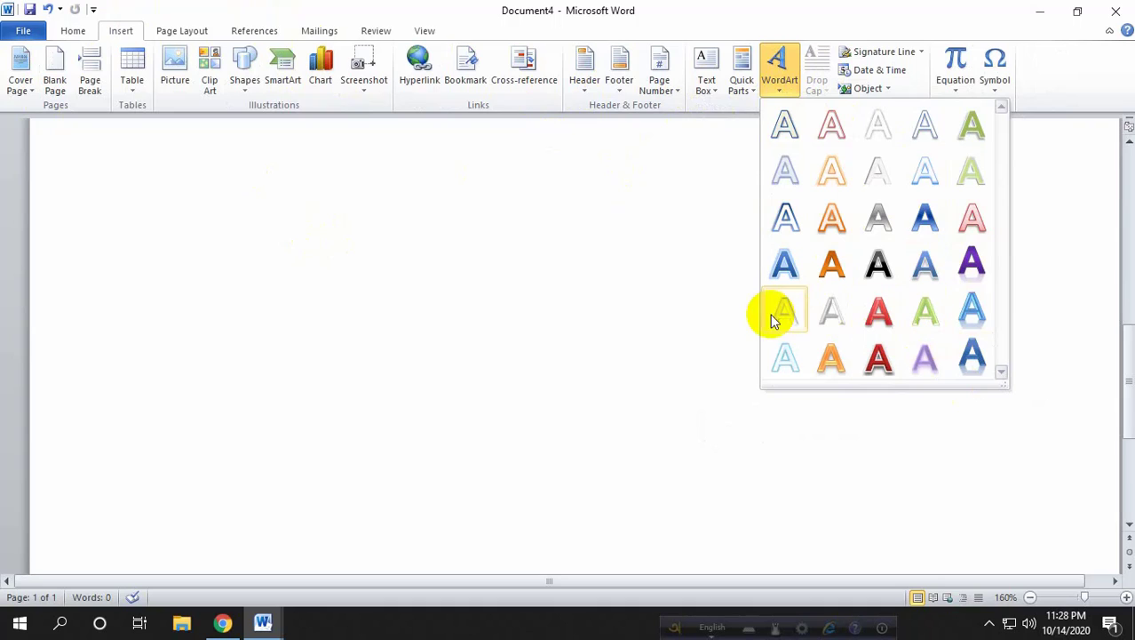
left_click(720, 89)
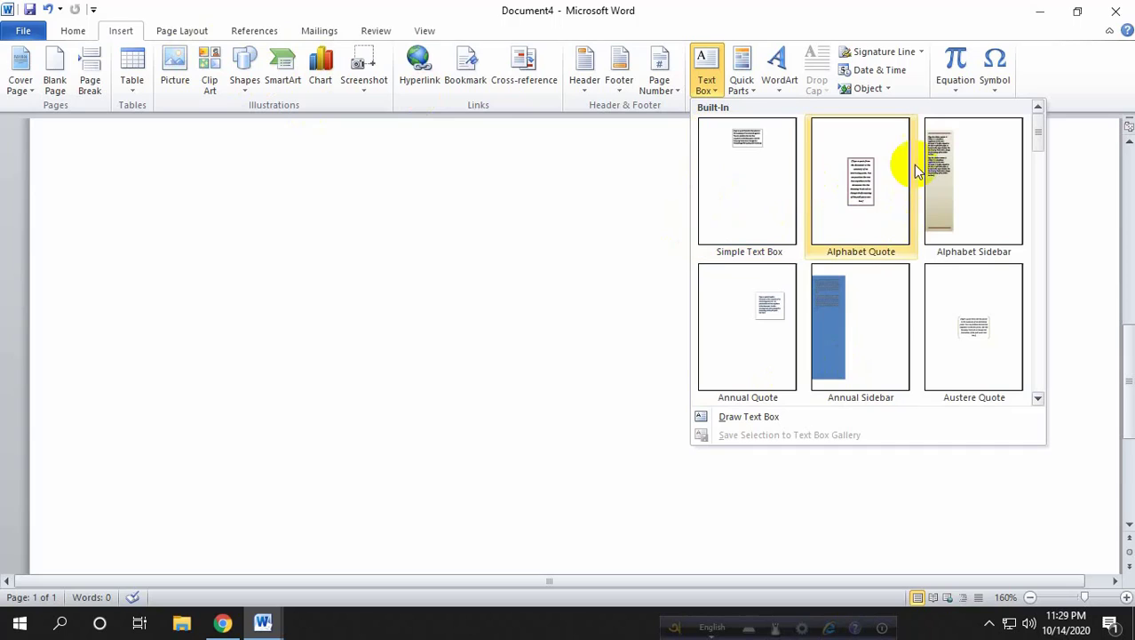
left_click(375, 284)
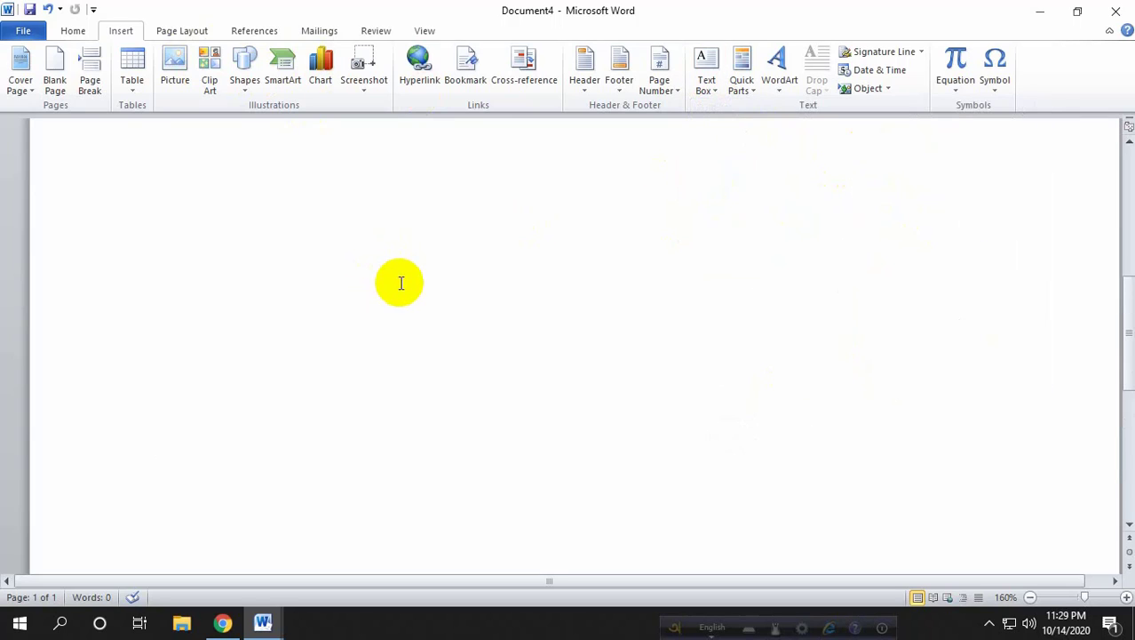
scroll(403, 280, "up", 2)
scroll(425, 286, "down", 2)
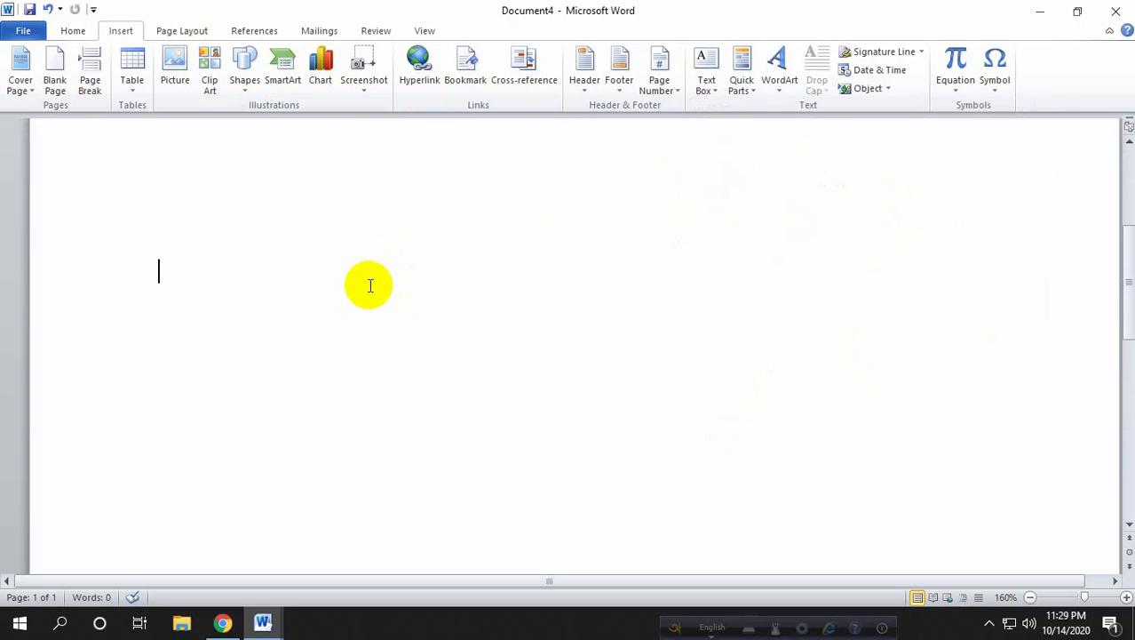
Step: Remove the page numbers from the document and look over the page
left_click(677, 91)
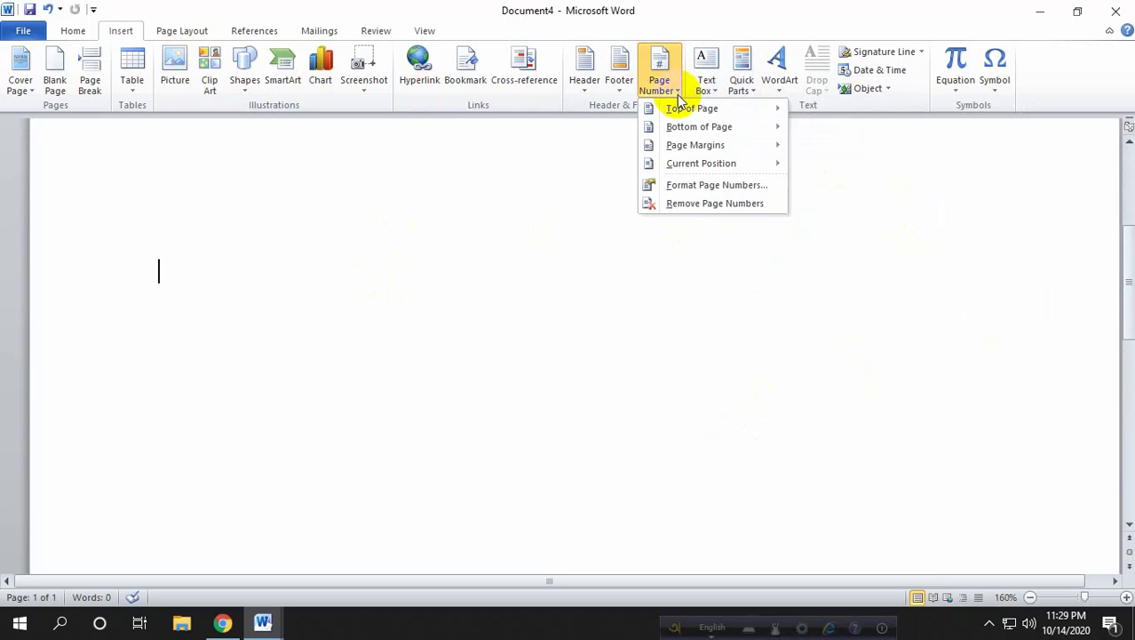
left_click(684, 203)
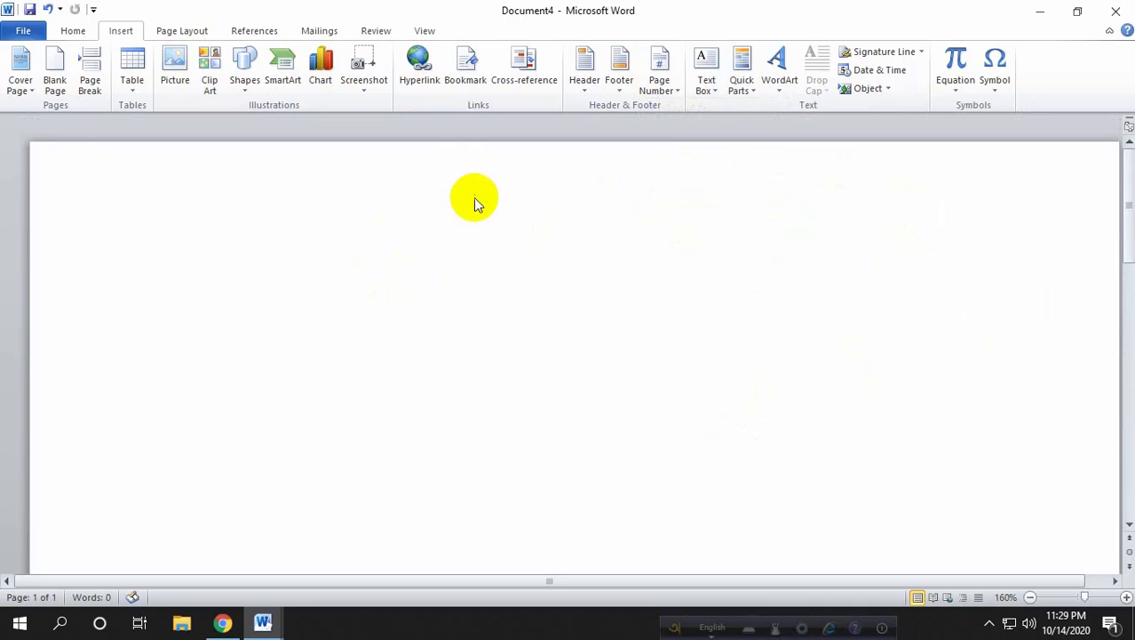
scroll(368, 233, "down", 10)
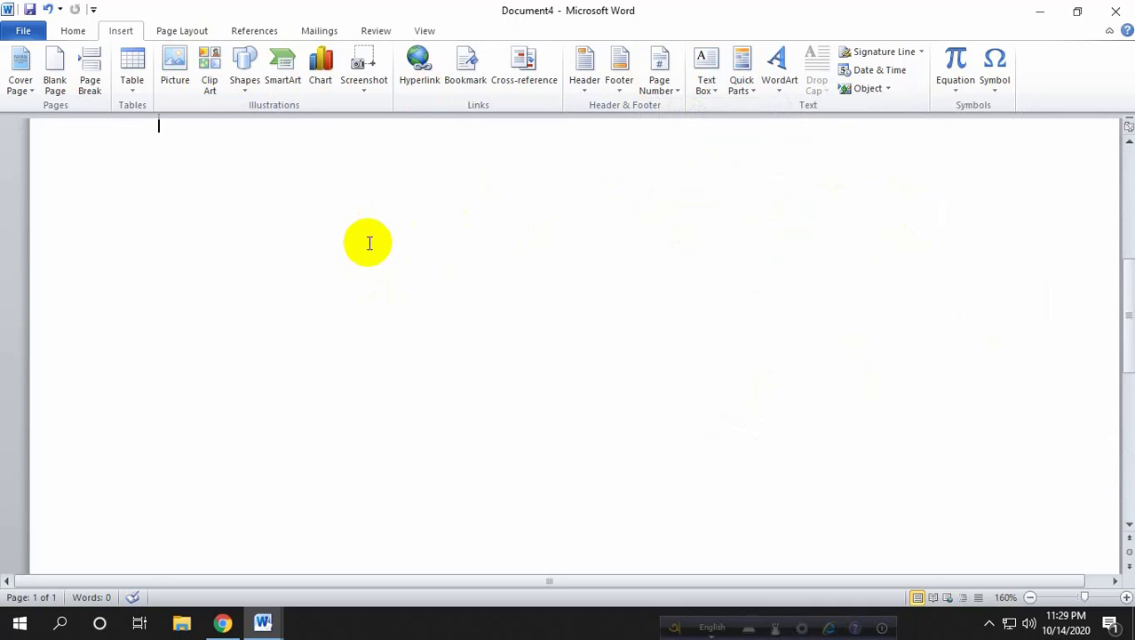
scroll(499, 450, "up", 3)
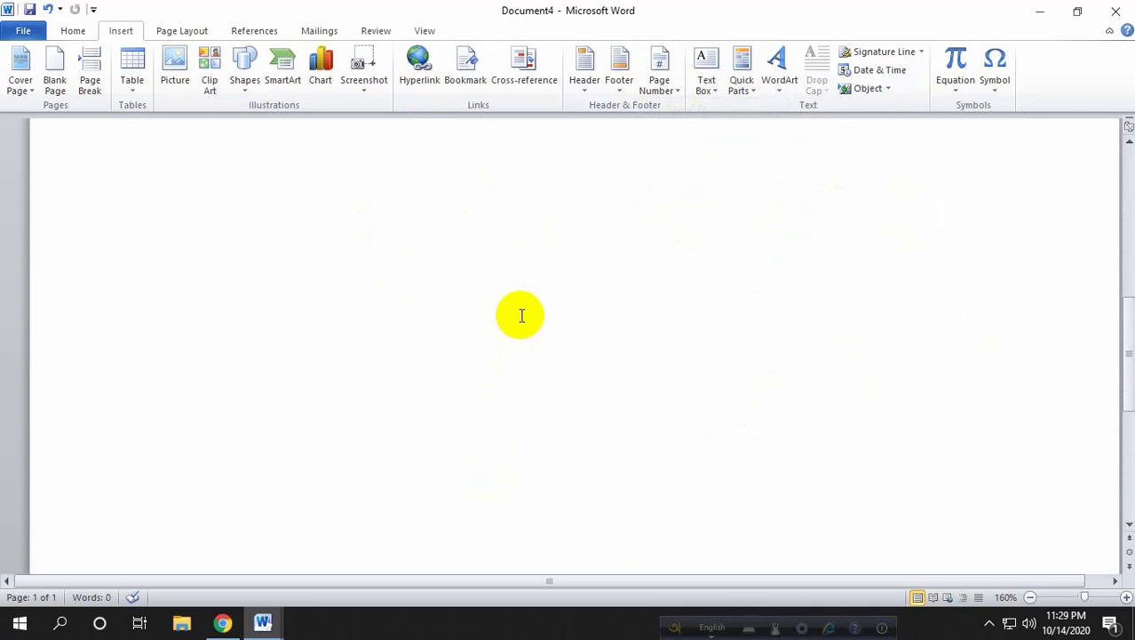
scroll(276, 217, "up", 2)
Step: Insert a Simple Text Box near the top of the page and enlarge it to about 1.9" high by 4.03" wide
left_click(321, 433)
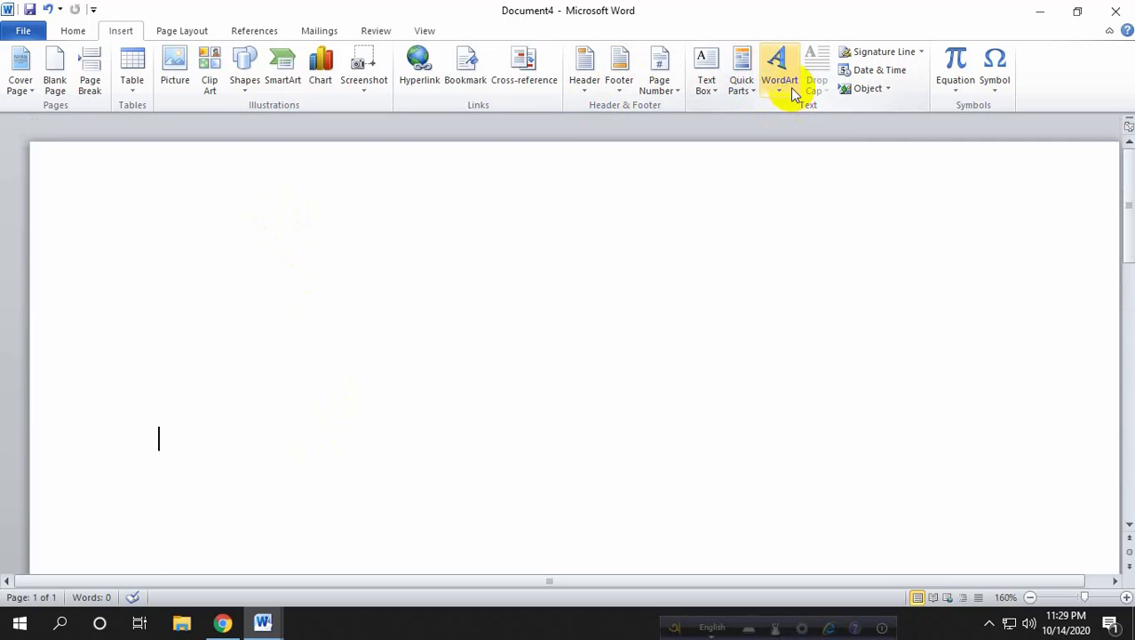
left_click(706, 82)
left_click(751, 168)
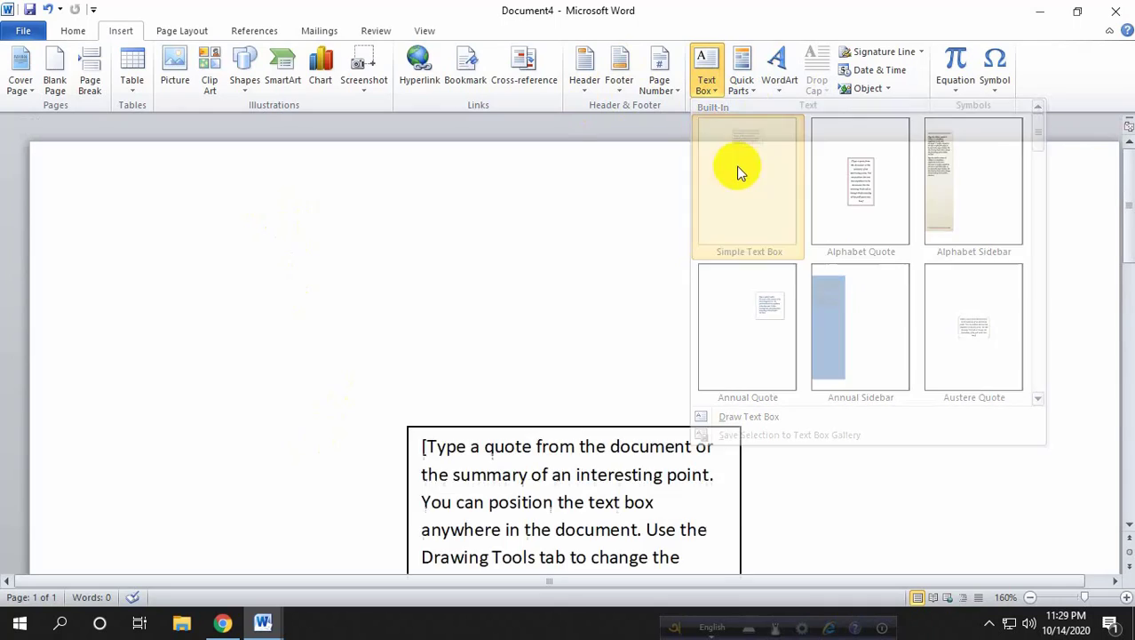
scroll(533, 293, "down", 3)
scroll(702, 311, "up", 3)
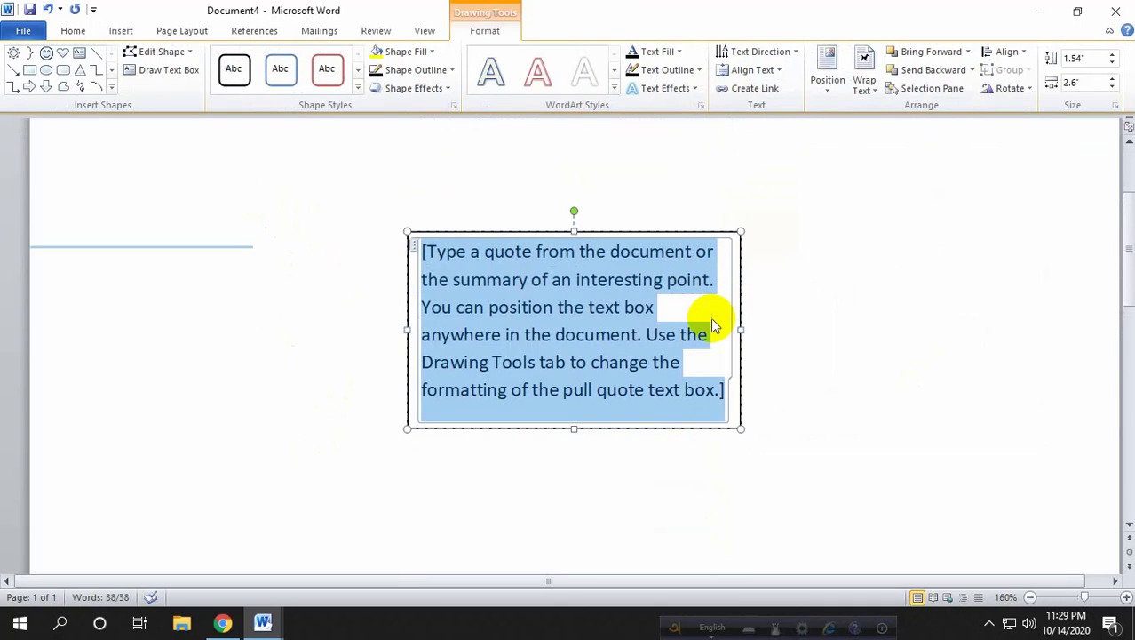
left_click_drag(741, 429, 831, 474)
left_click(651, 331)
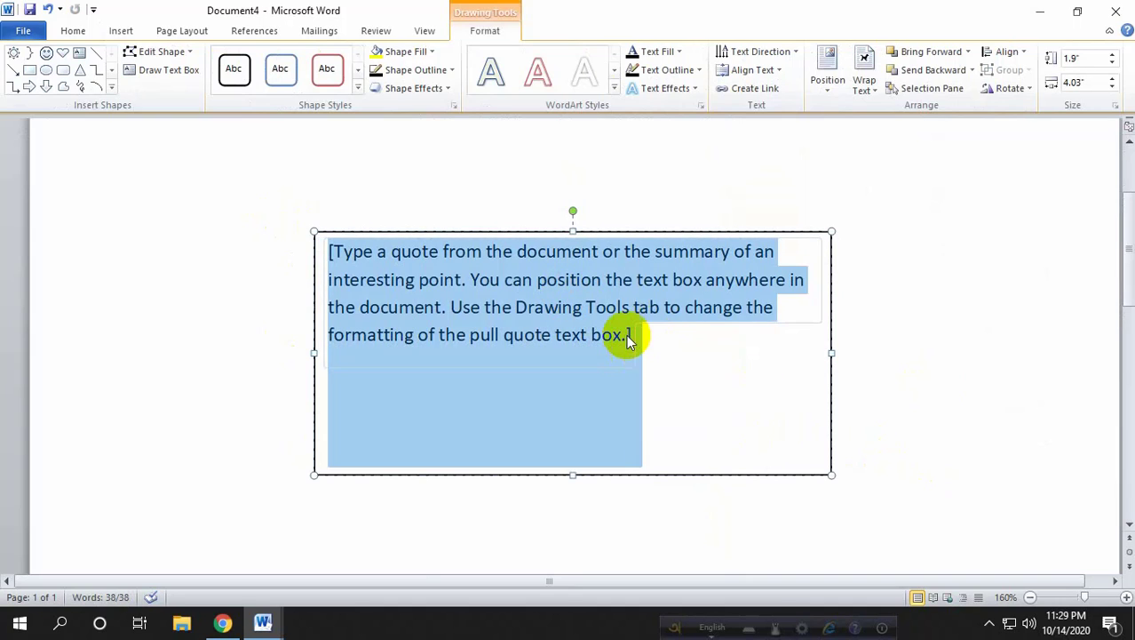
Step: Try deleting the placeholder text inside the text box and undo the deletion
left_click(332, 277)
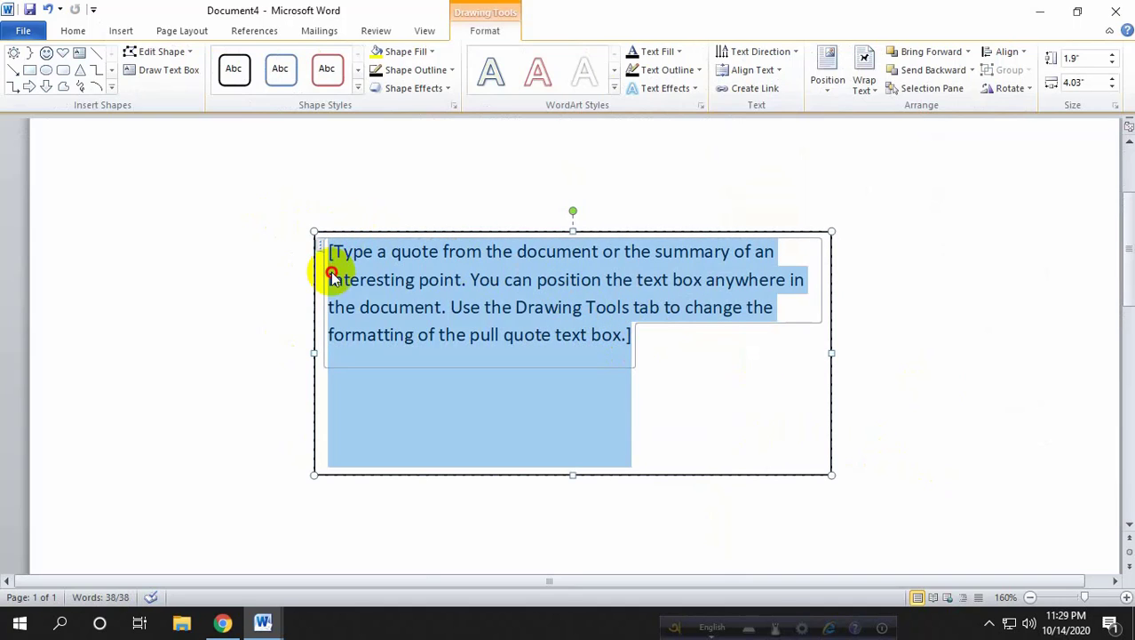
left_click_drag(328, 249, 622, 341)
key("Delete")
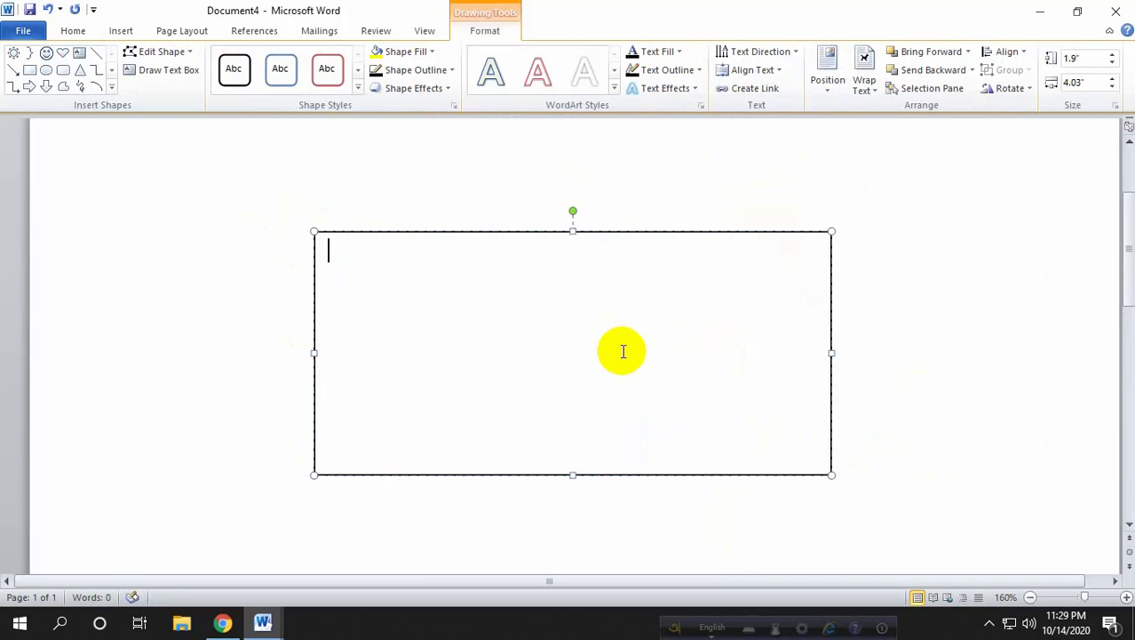
key("ctrl+z")
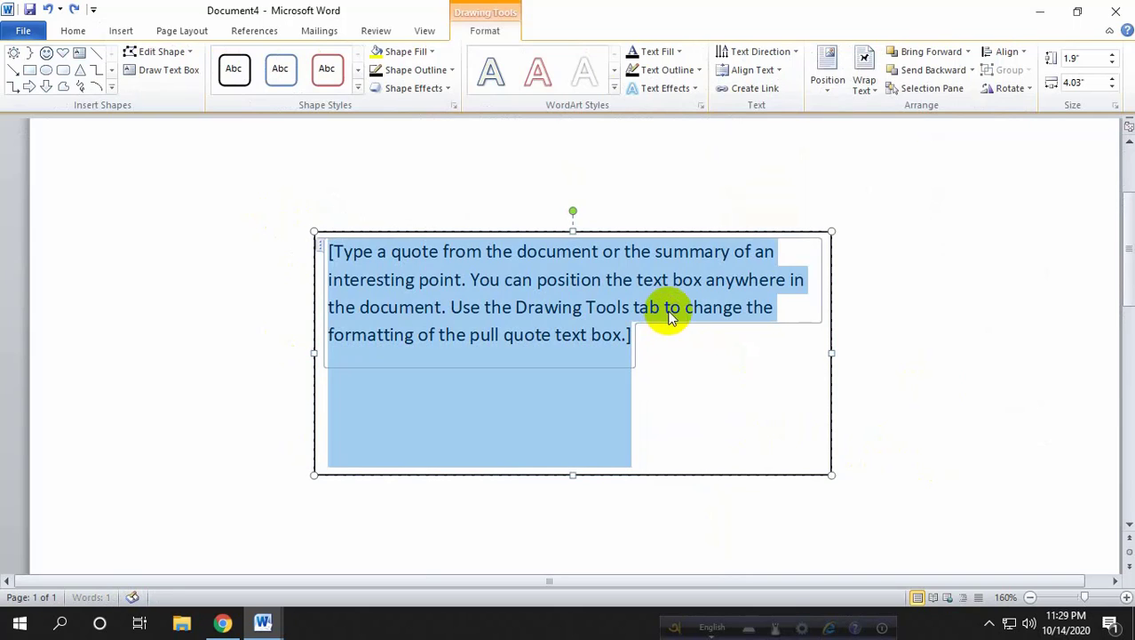
Step: Reselect the text box's placeholder text and examine the Quick Parts and Text Box options available for it
left_click(781, 202)
left_click(619, 305)
scroll(736, 266, "down", 2)
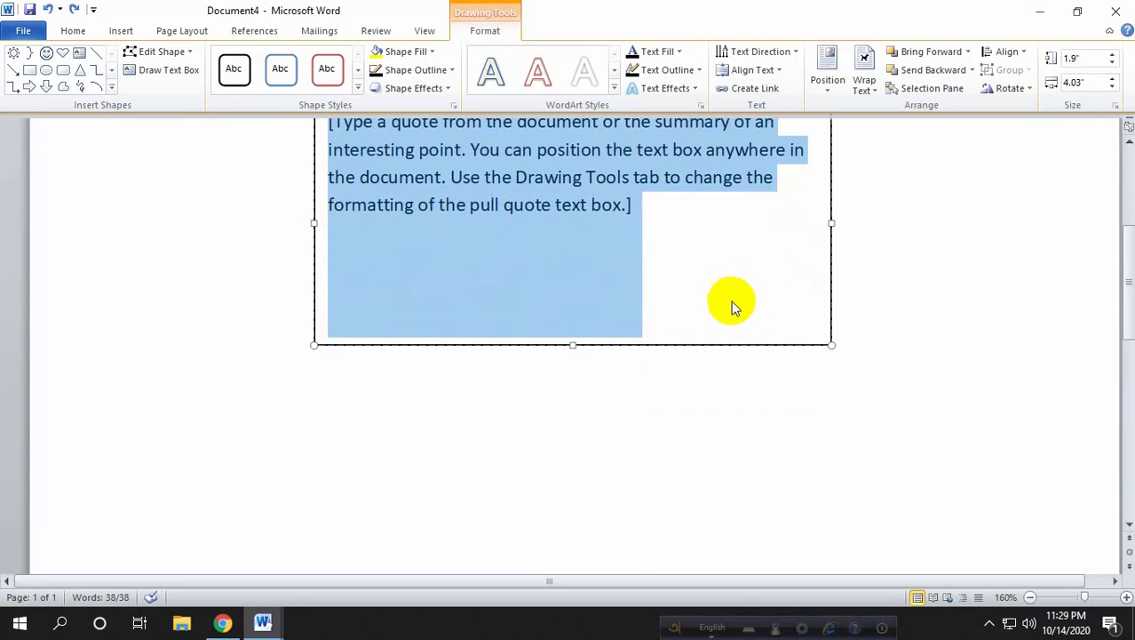
scroll(747, 266, "up", 5)
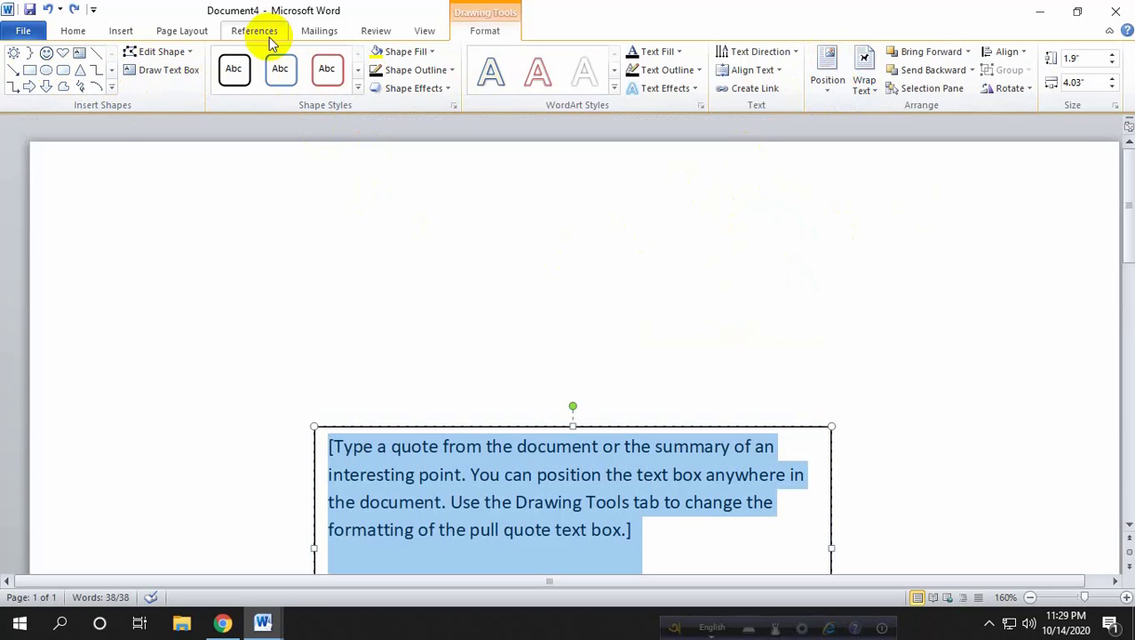
left_click(182, 34)
left_click(122, 30)
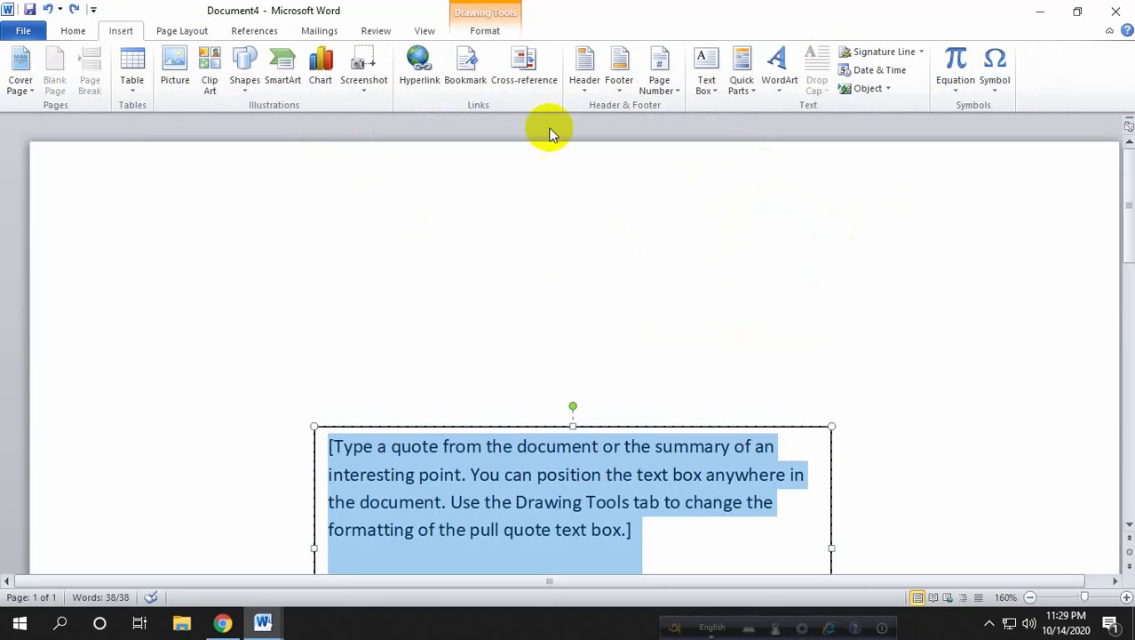
left_click(749, 89)
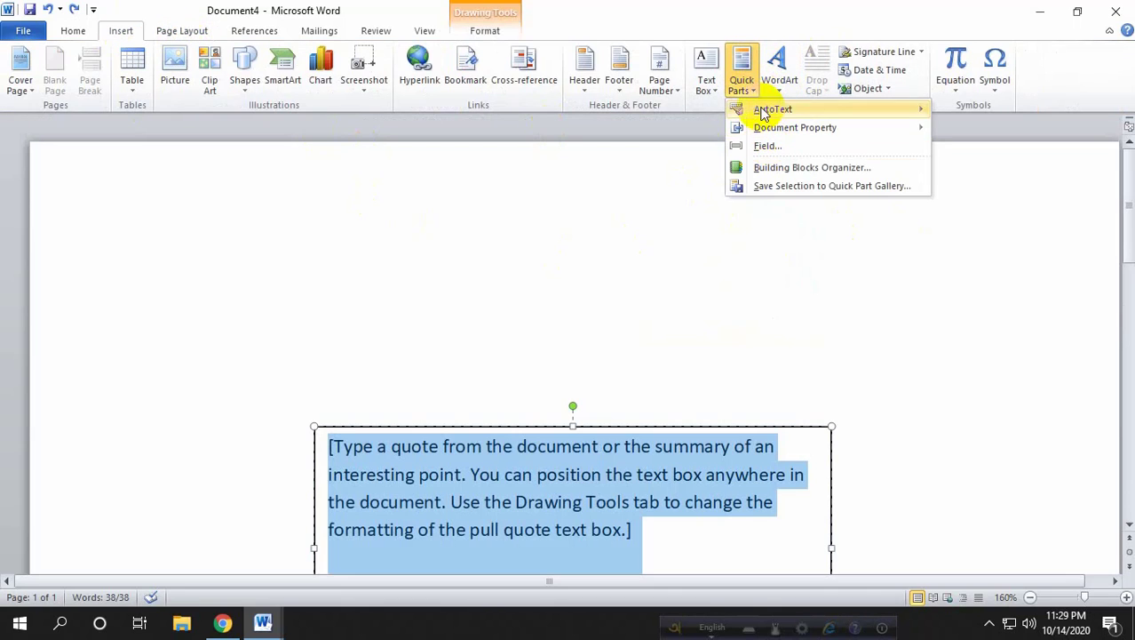
left_click(717, 93)
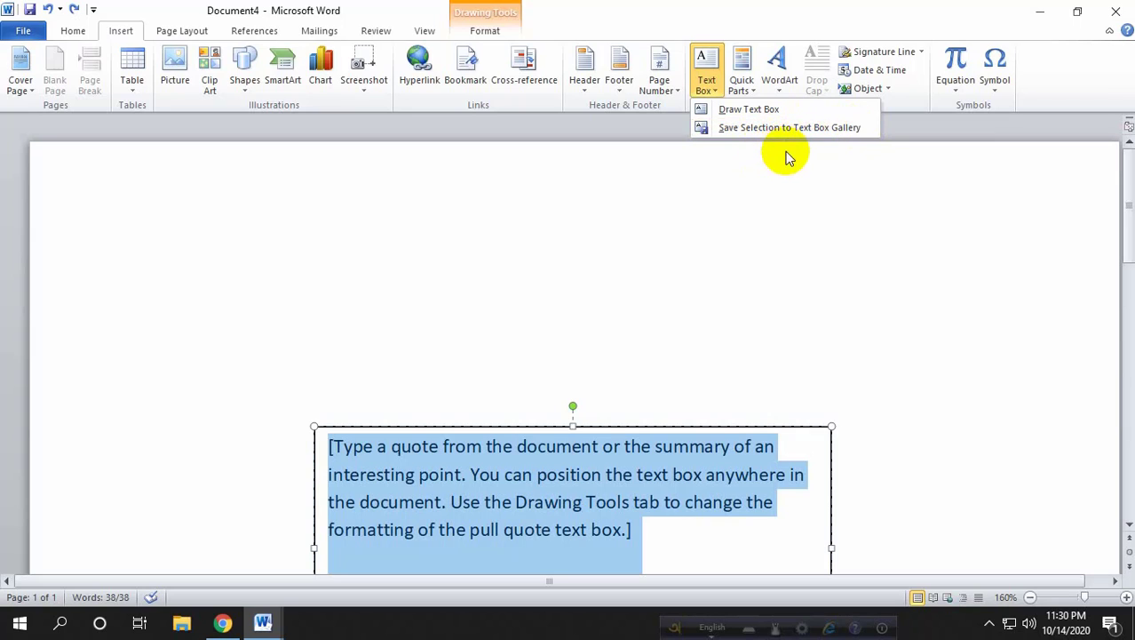
Step: Replace the selected placeholder text with the "Windows User" AutoText entry from Quick Parts
left_click(750, 86)
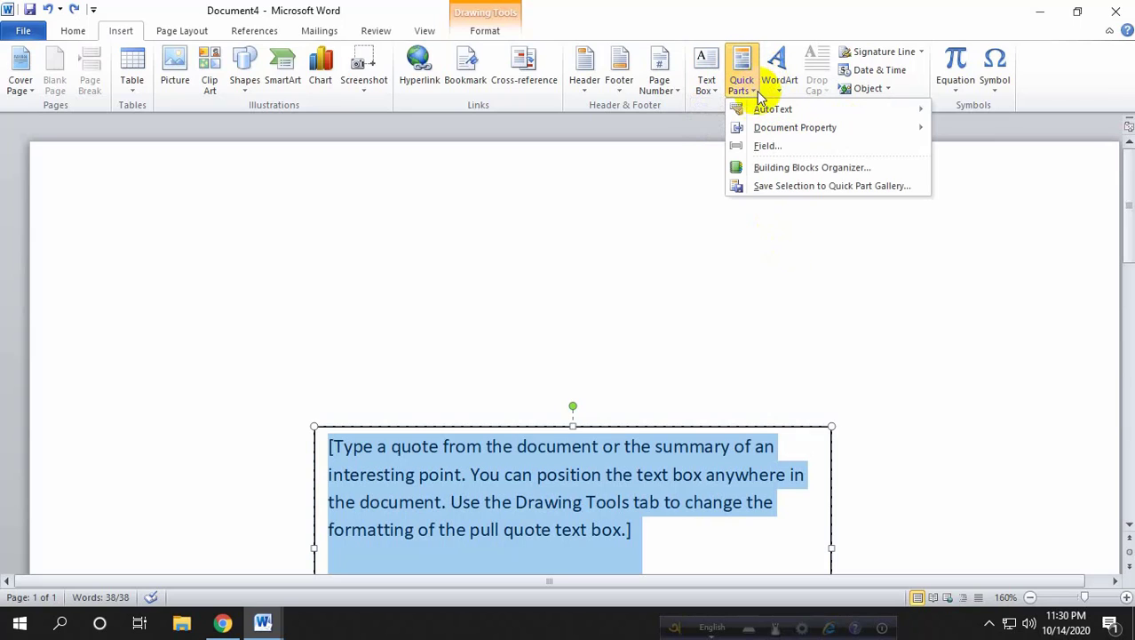
mouse_move(757, 115)
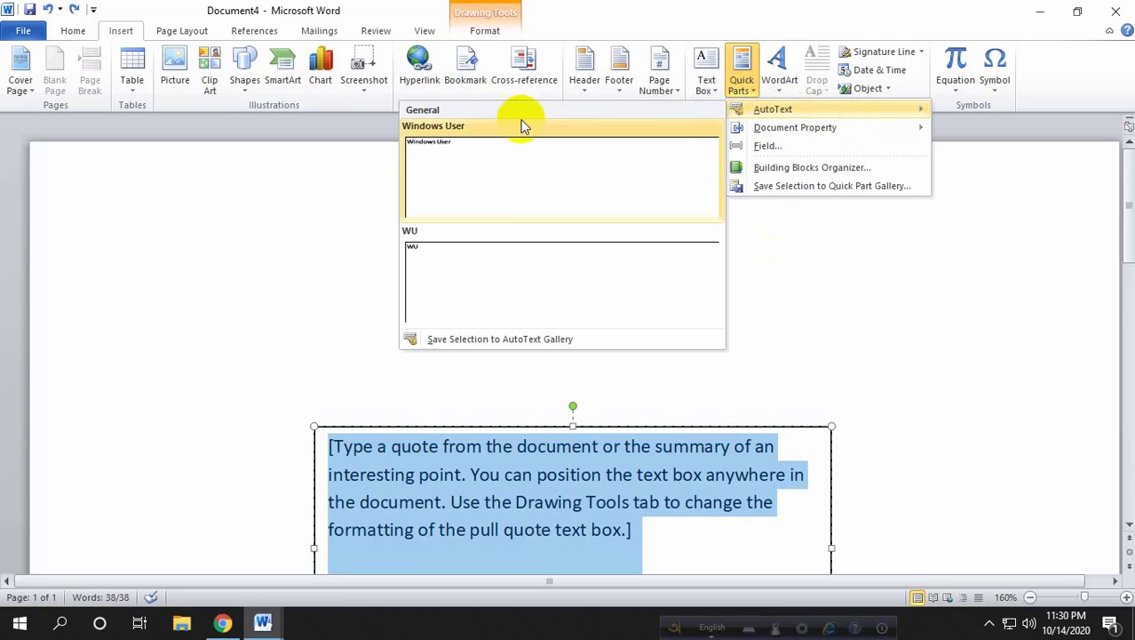
left_click(500, 199)
scroll(675, 217, "down", 5)
scroll(533, 227, "up", 3)
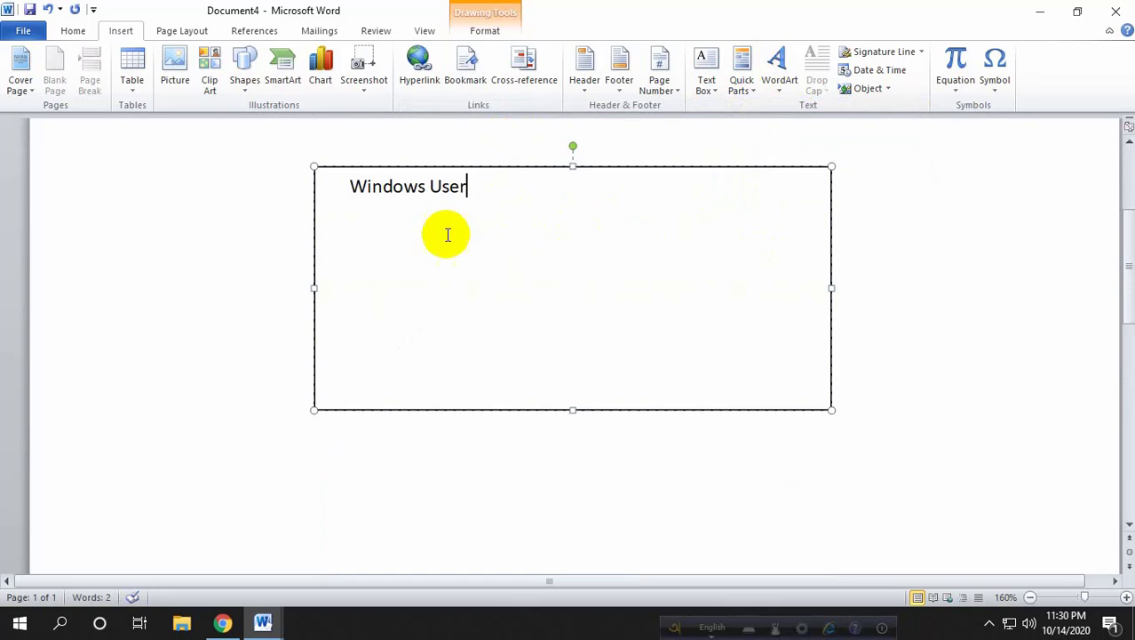
Step: Overwrite "Windows User" in the text box with random filler characters and clear the box's entire content
left_click_drag(482, 187, 338, 183)
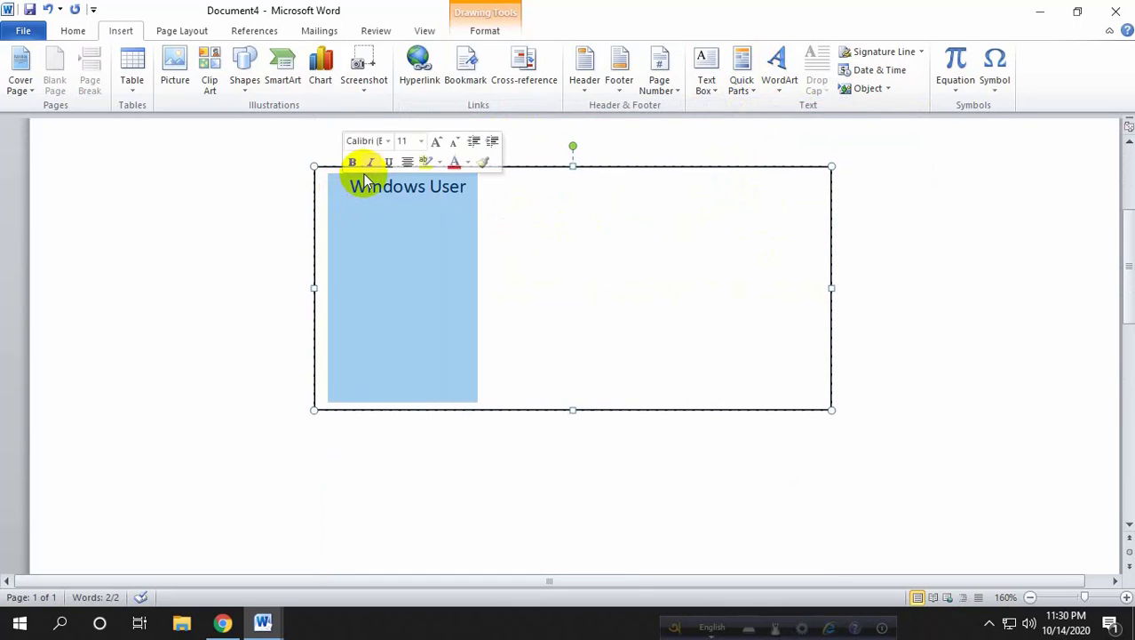
type("dfdfdffffasdfadsf")
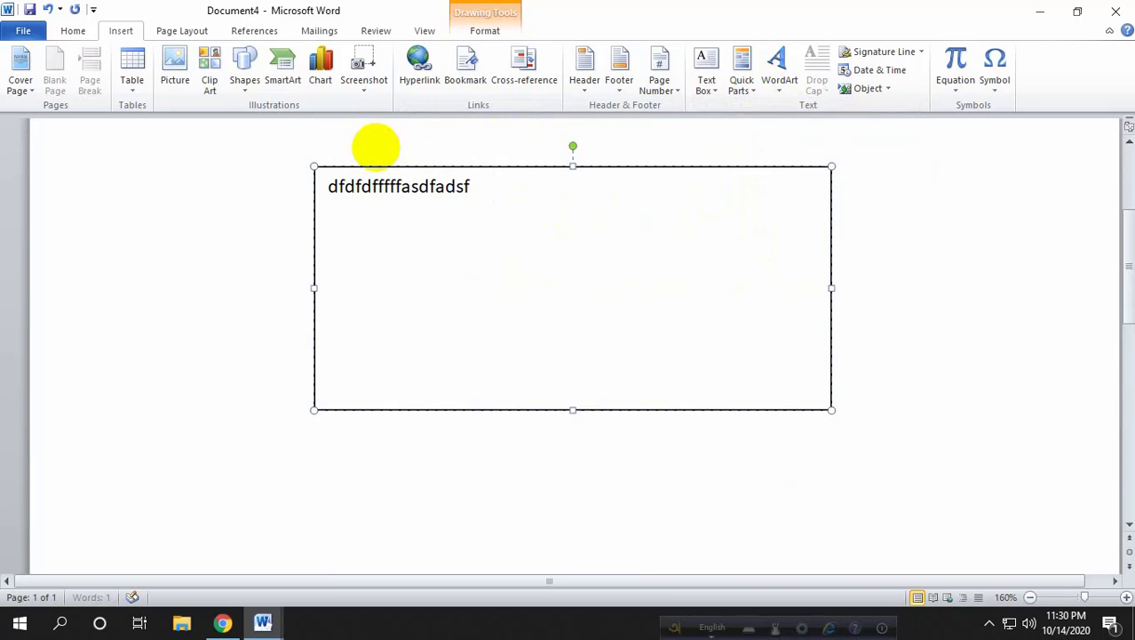
type("dsafadsfdsfdfdfd")
key("ctrl+a")
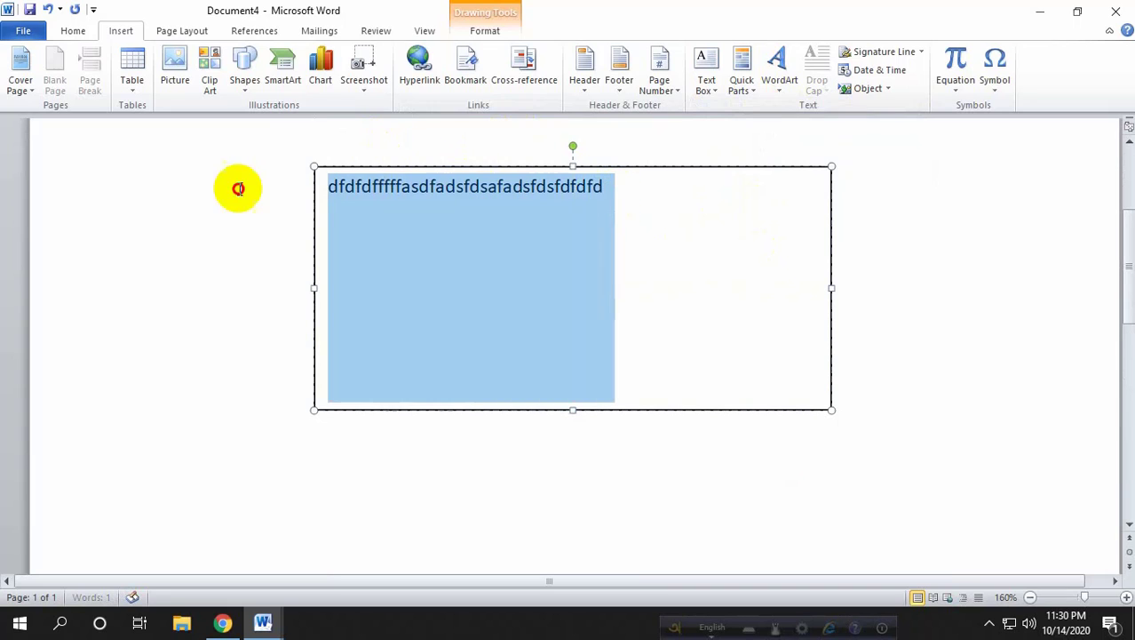
key("Delete")
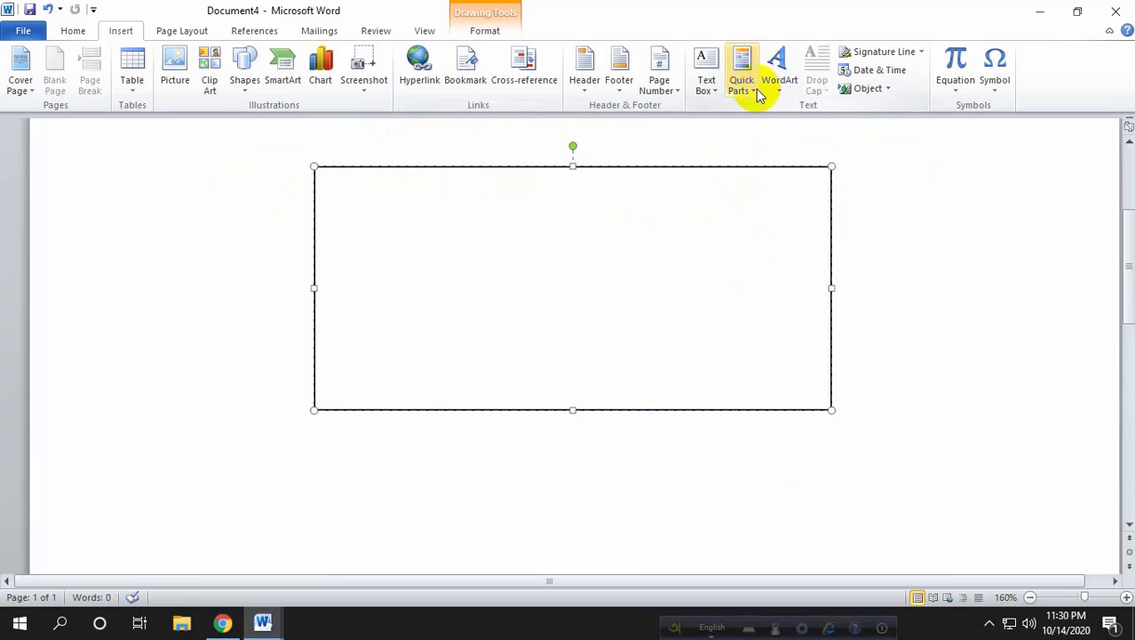
Step: Insert the "WU" AutoText entry into the empty text box and delete it again
left_click(756, 89)
mouse_move(773, 111)
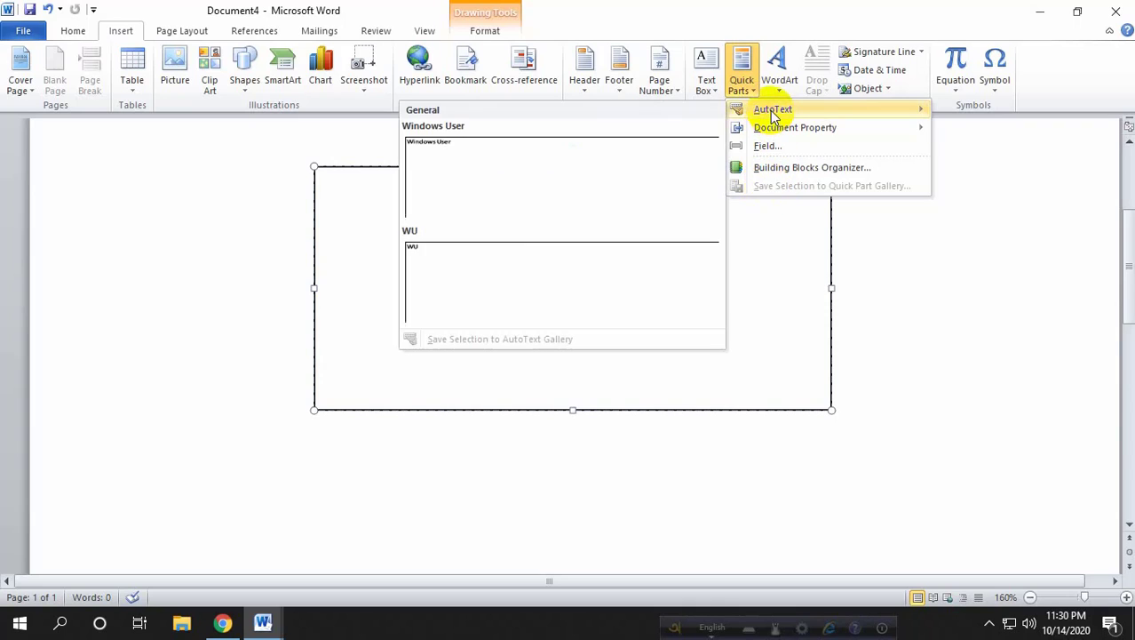
left_click(504, 269)
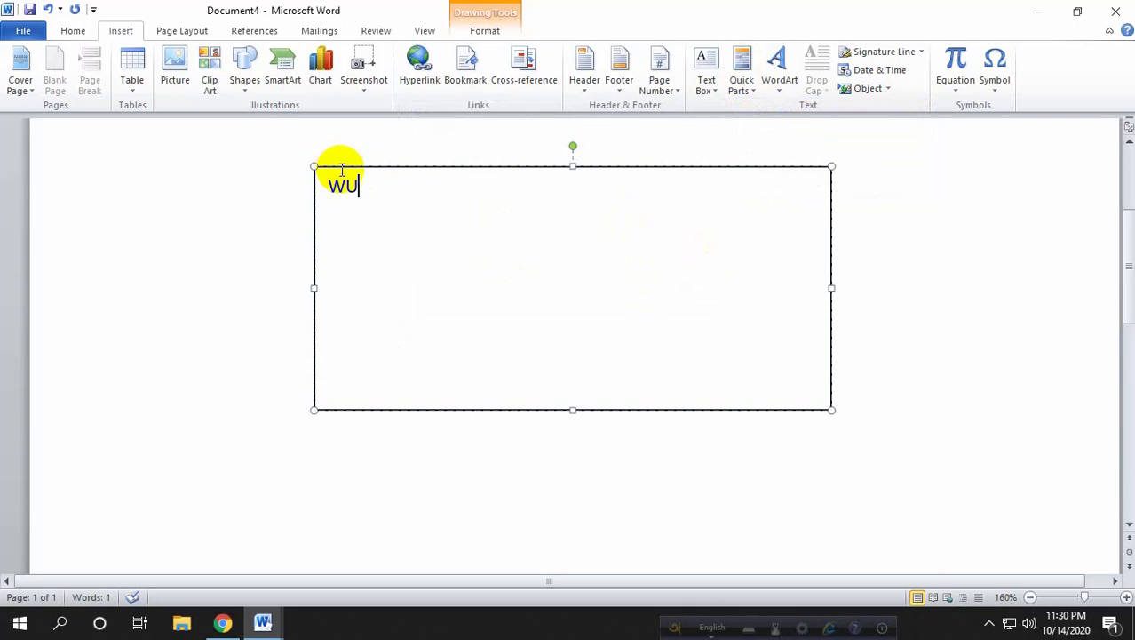
key("ctrl+a")
key("Delete")
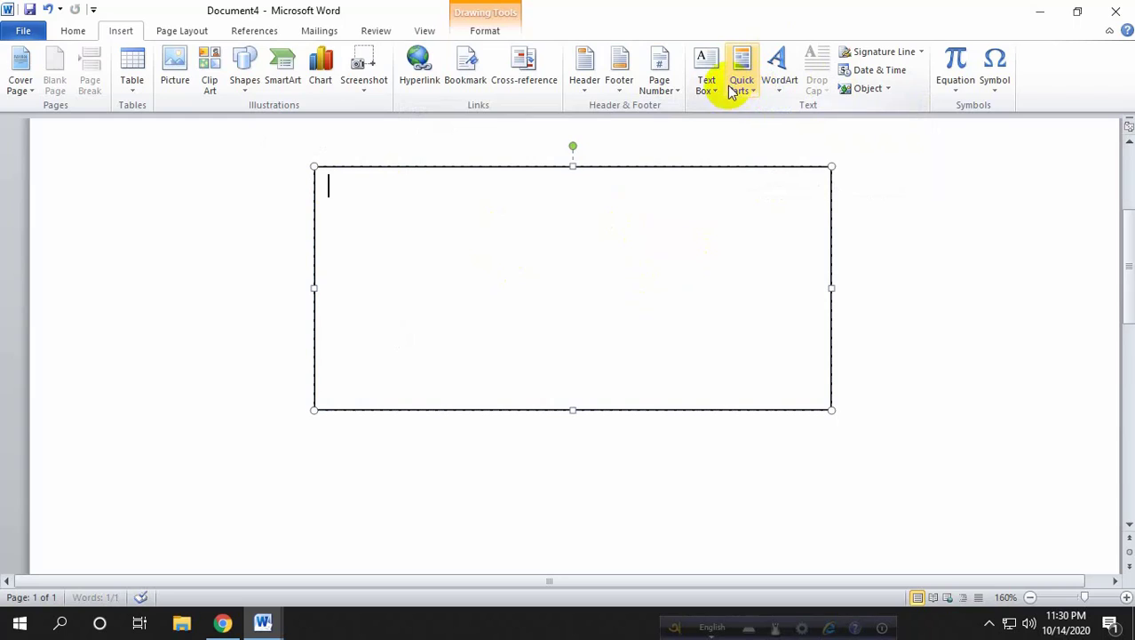
Step: Insert the Abstract document property into the empty text box and check the Quick Parts options available for it
left_click(730, 91)
mouse_move(770, 133)
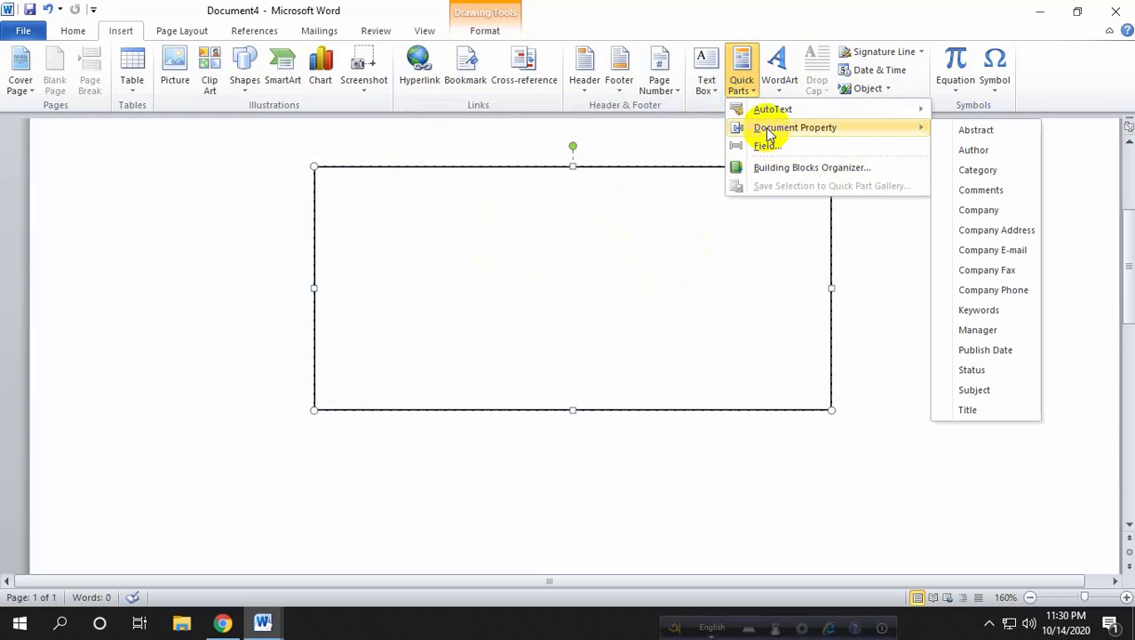
left_click(975, 131)
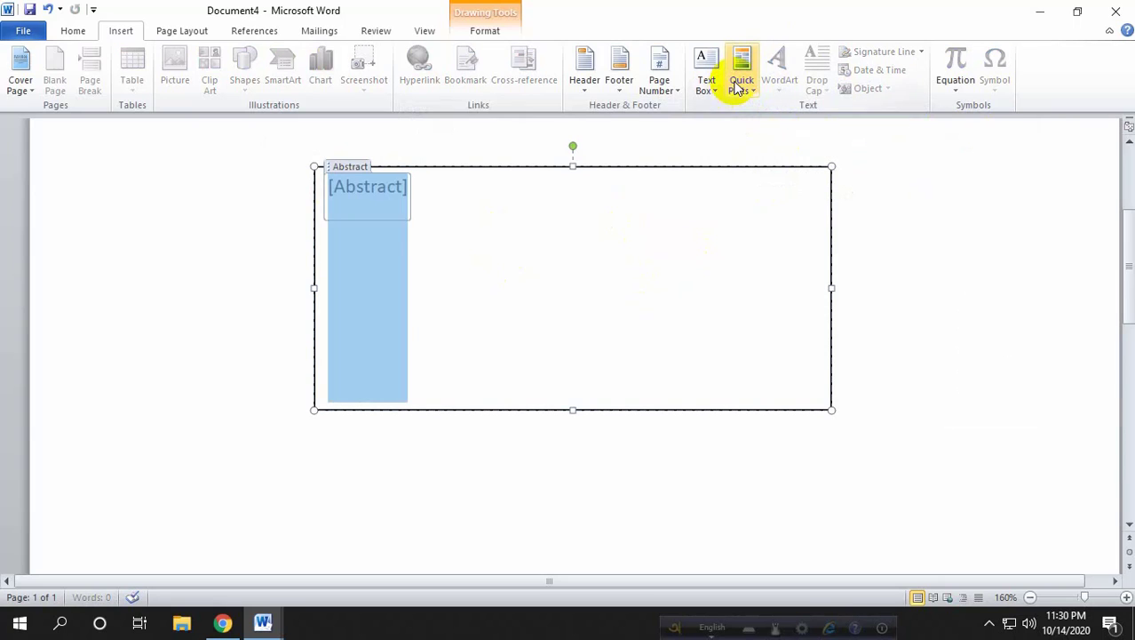
left_click(396, 186)
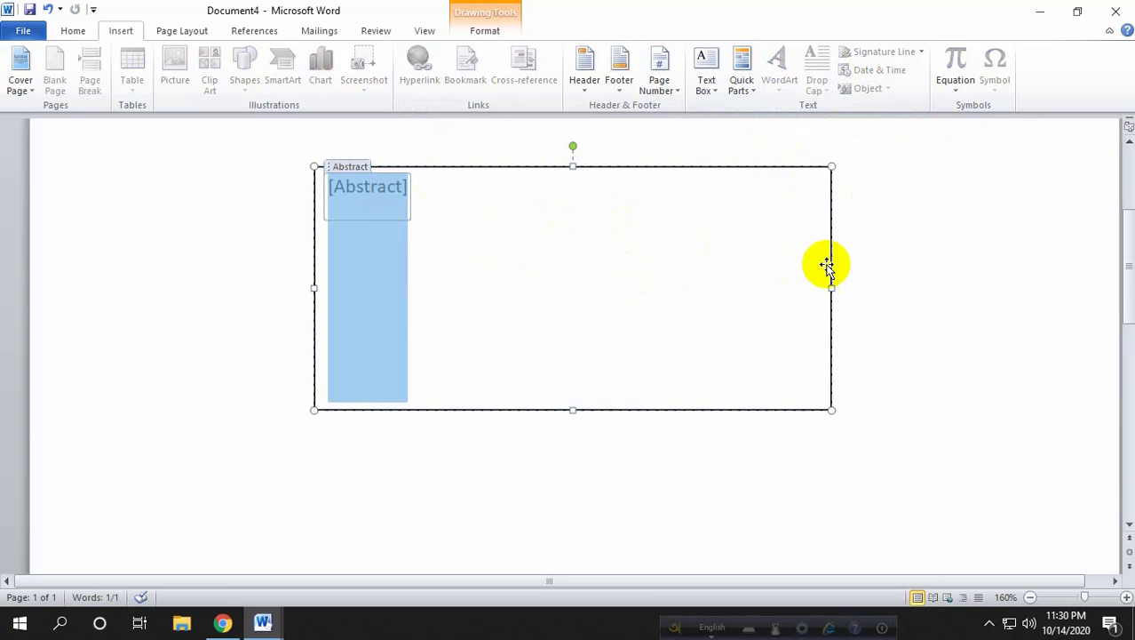
left_click(742, 84)
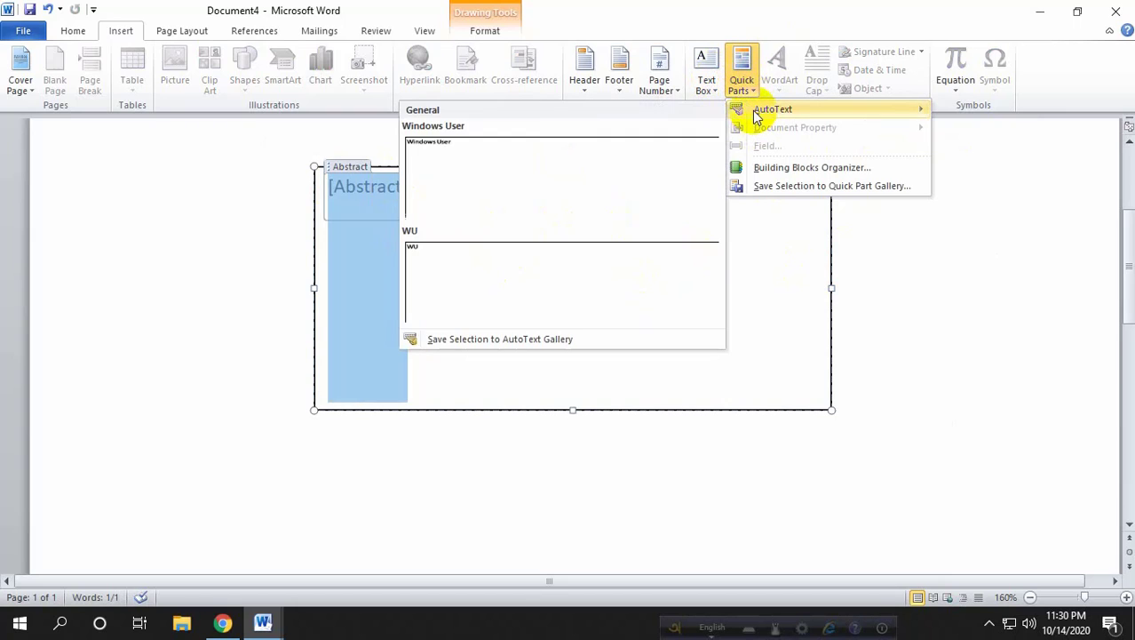
left_click(348, 245)
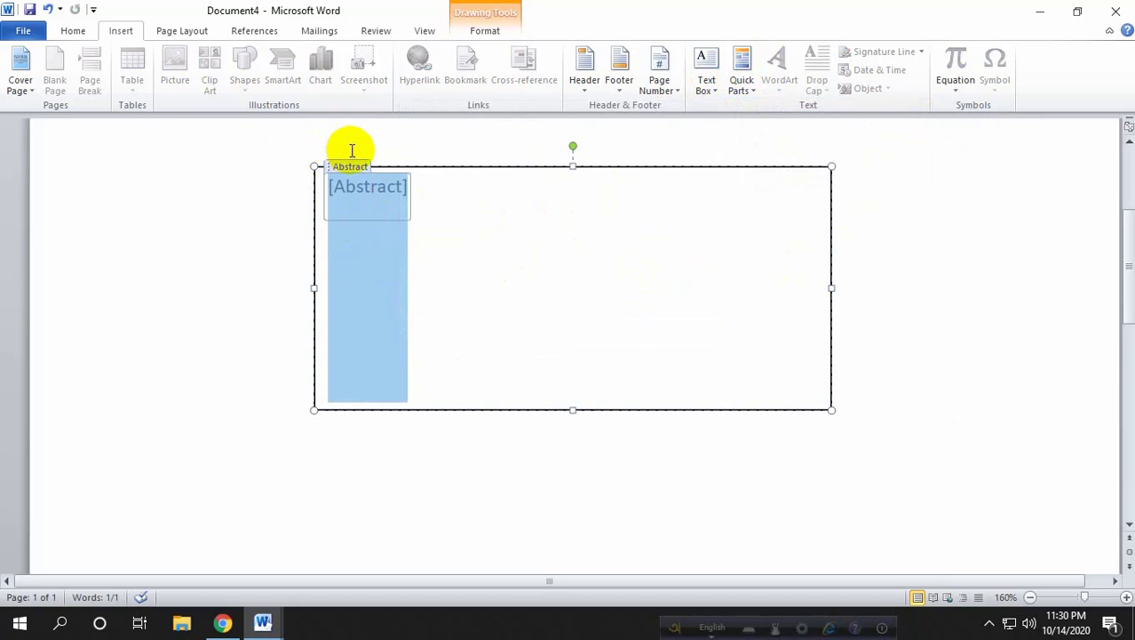
Step: Replace the Abstract placeholder text with "fdgf" and erase those characters again
type("fdgf")
key("BackSpace")
key("BackSpace")
key("BackSpace")
key("BackSpace")
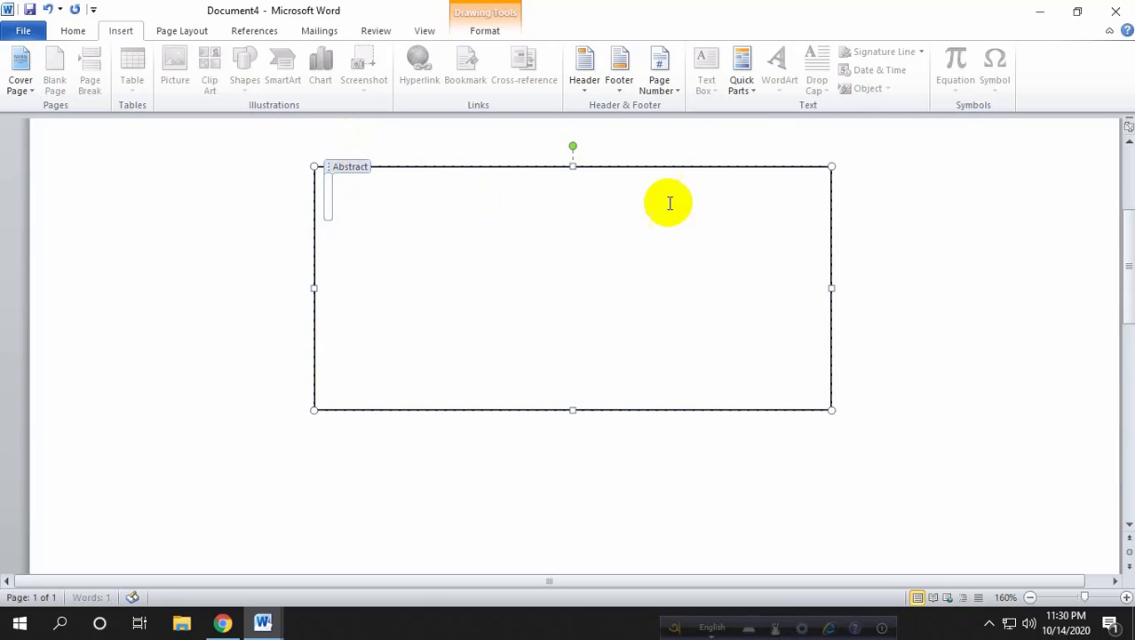
Step: Review the Quick Parts options for the Abstract control and delete the control from the text box
left_click(752, 86)
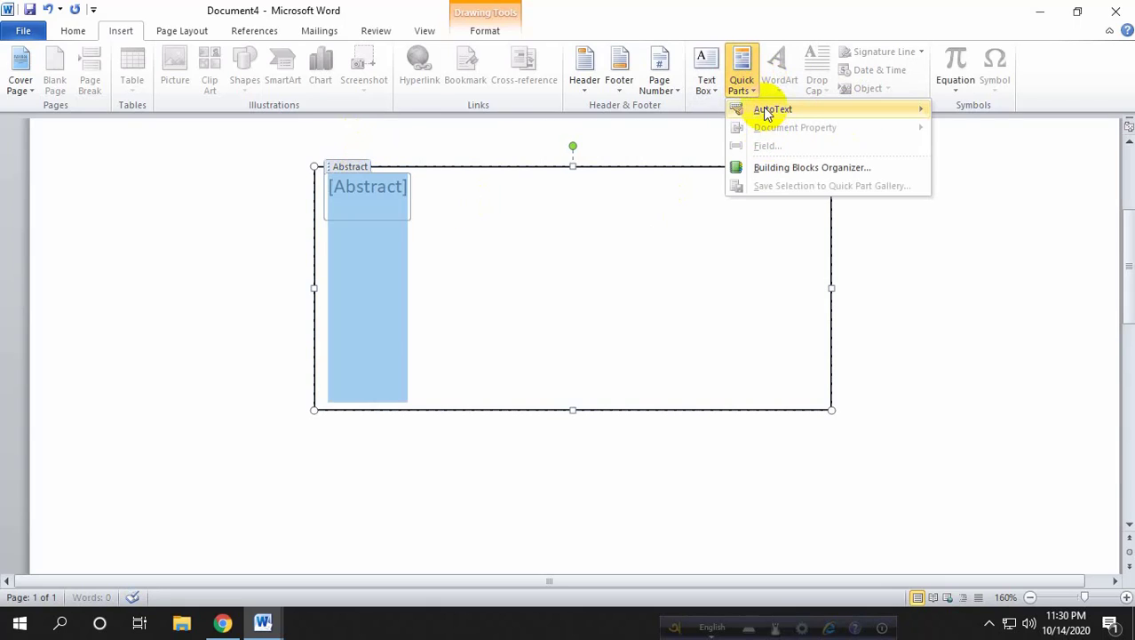
mouse_move(768, 114)
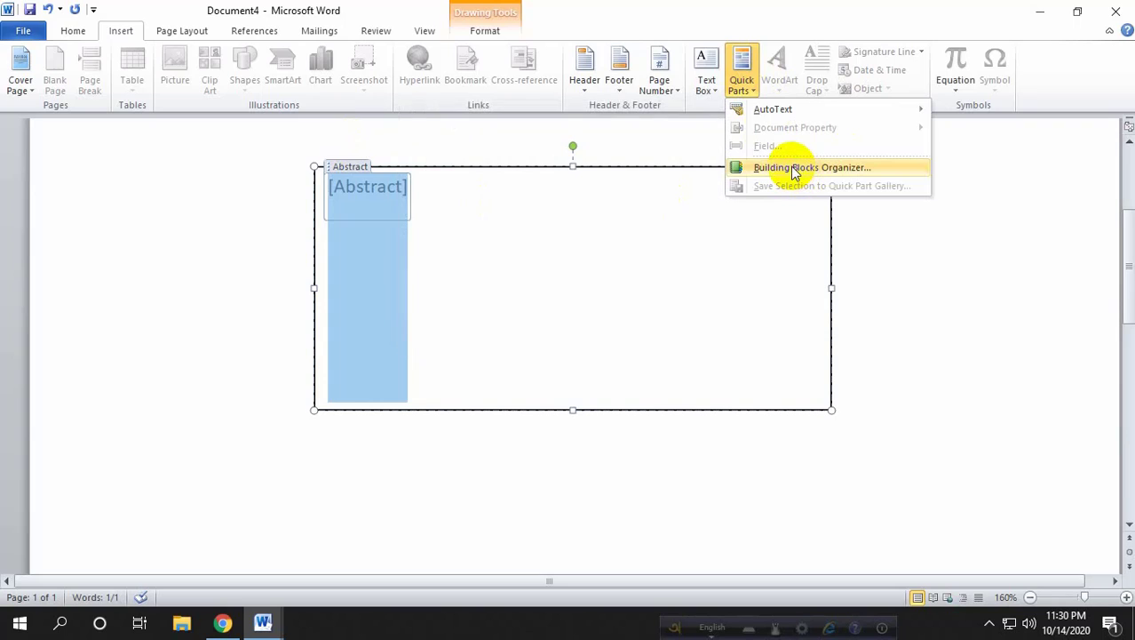
left_click(439, 284)
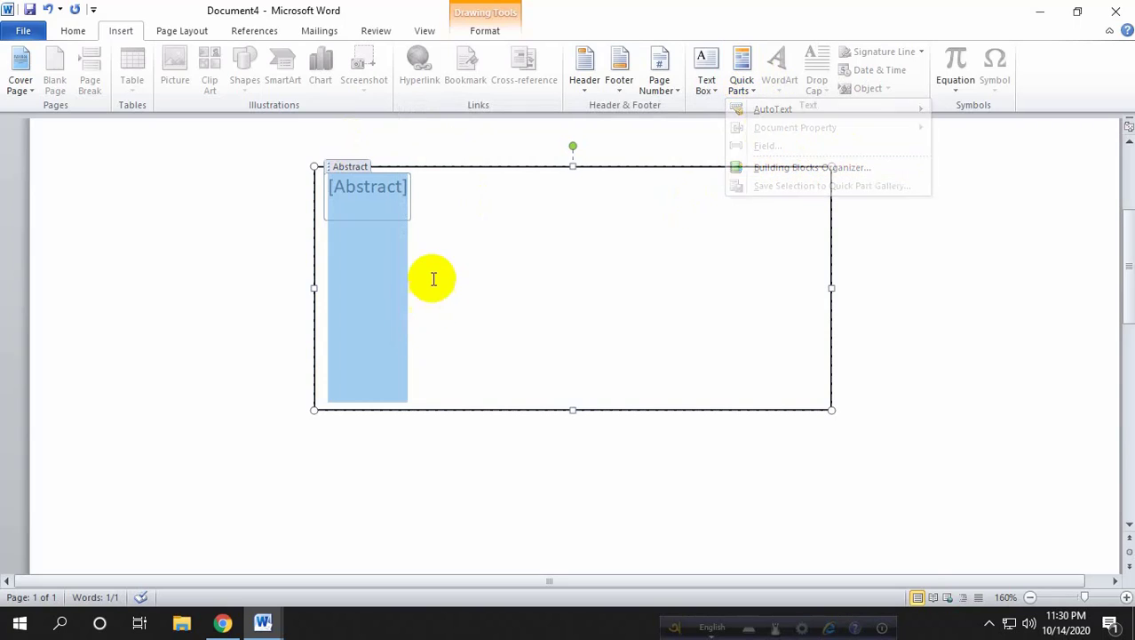
key("BackSpace")
key("BackSpace")
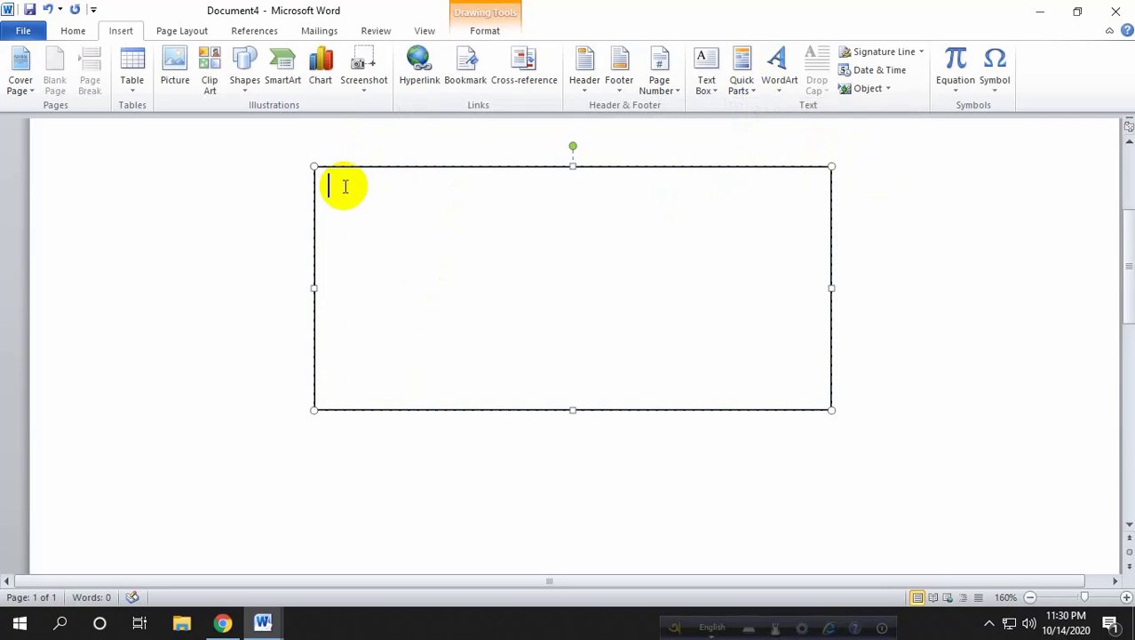
Step: Examine the Quick Parts document properties and the full list of field names in the Field dialog, without inserting any
left_click(736, 91)
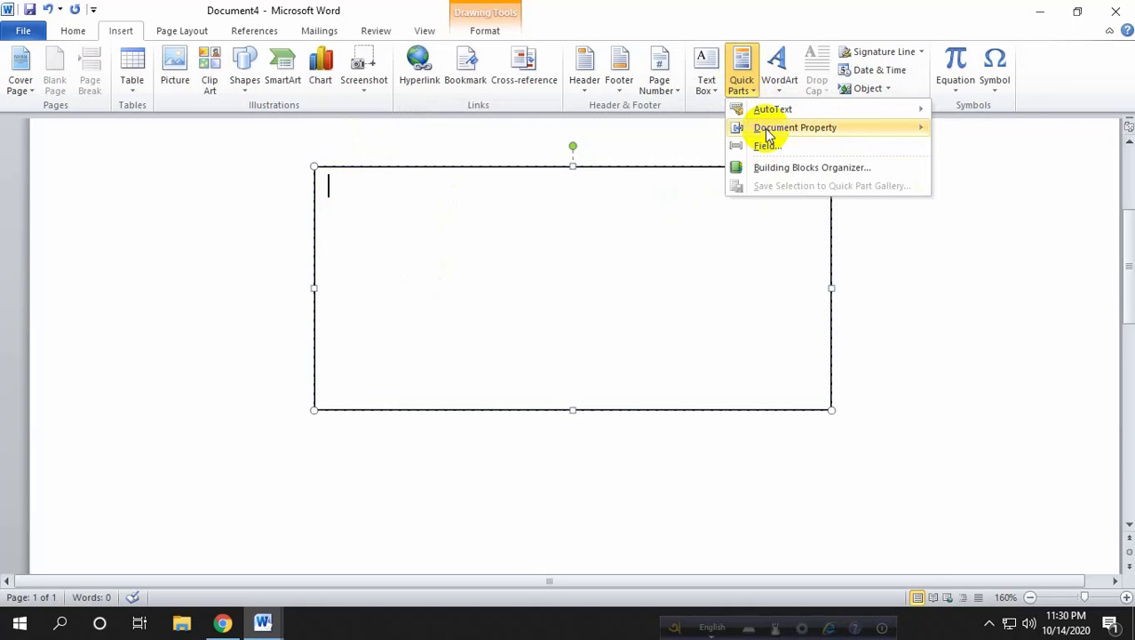
mouse_move(754, 129)
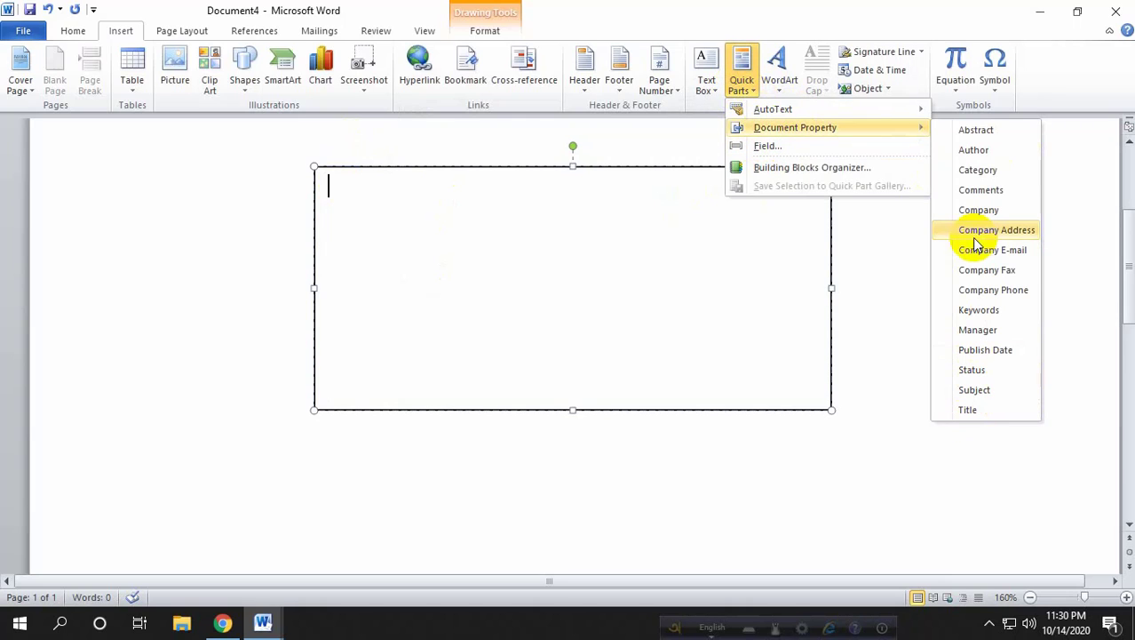
left_click(766, 145)
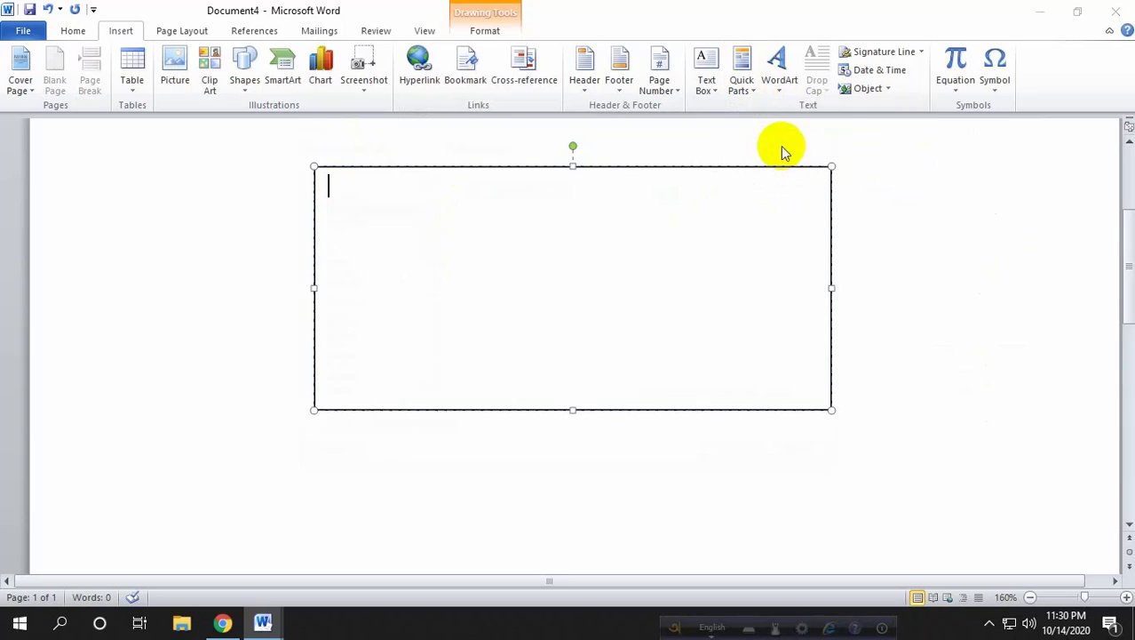
scroll(356, 258, "down", 8)
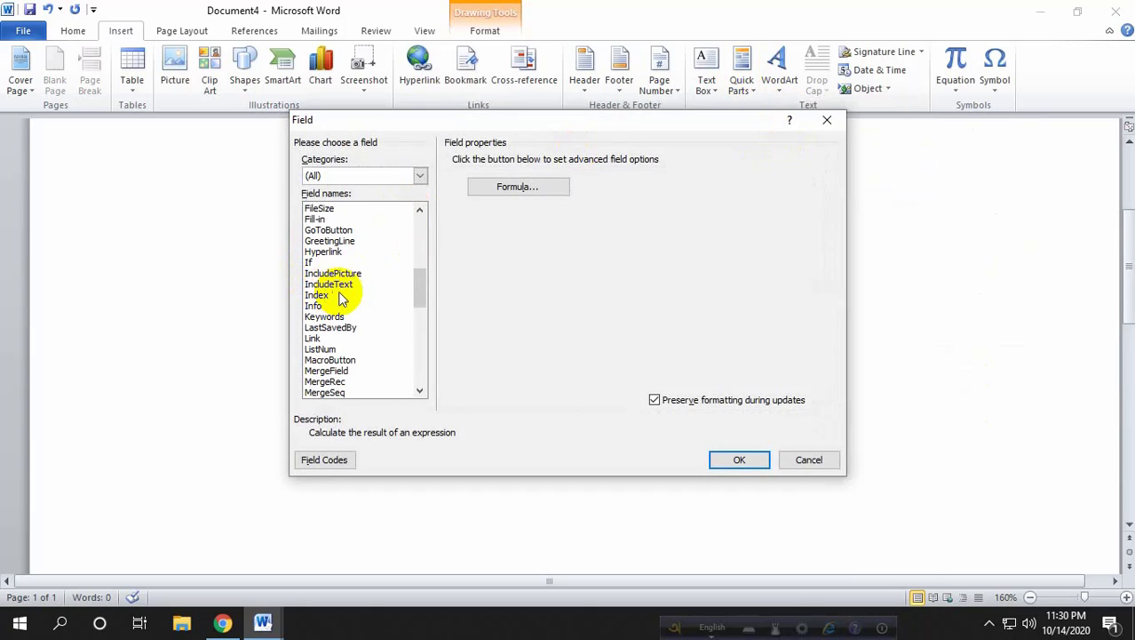
scroll(342, 275, "up", 7)
scroll(337, 266, "up", 1)
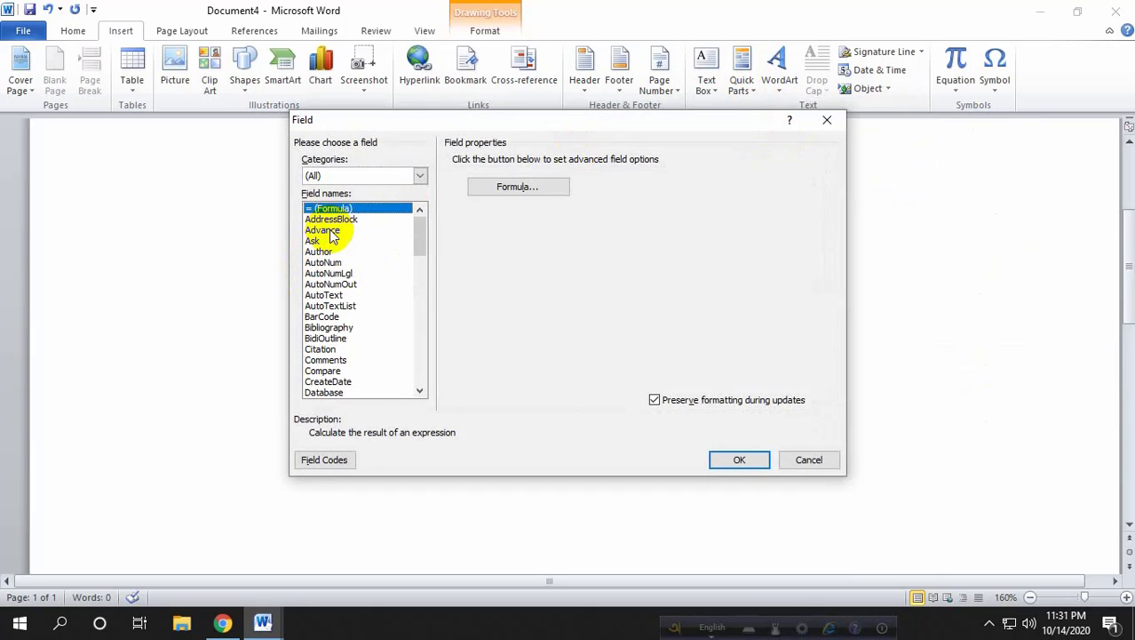
scroll(324, 258, "down", 8)
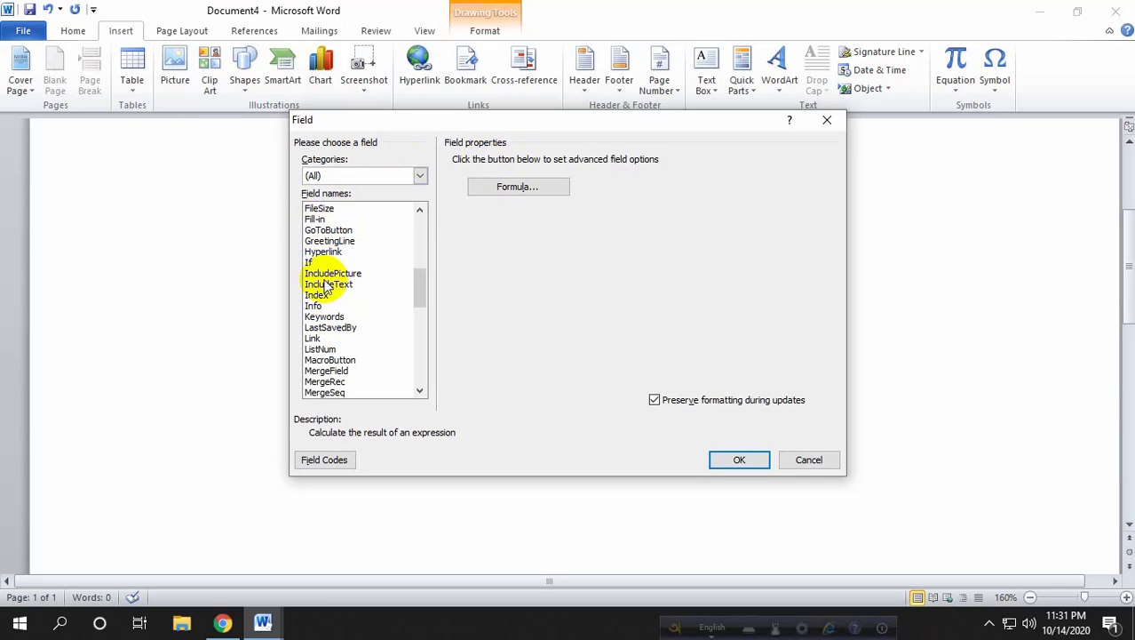
scroll(317, 337, "down", 4)
scroll(313, 365, "down", 3)
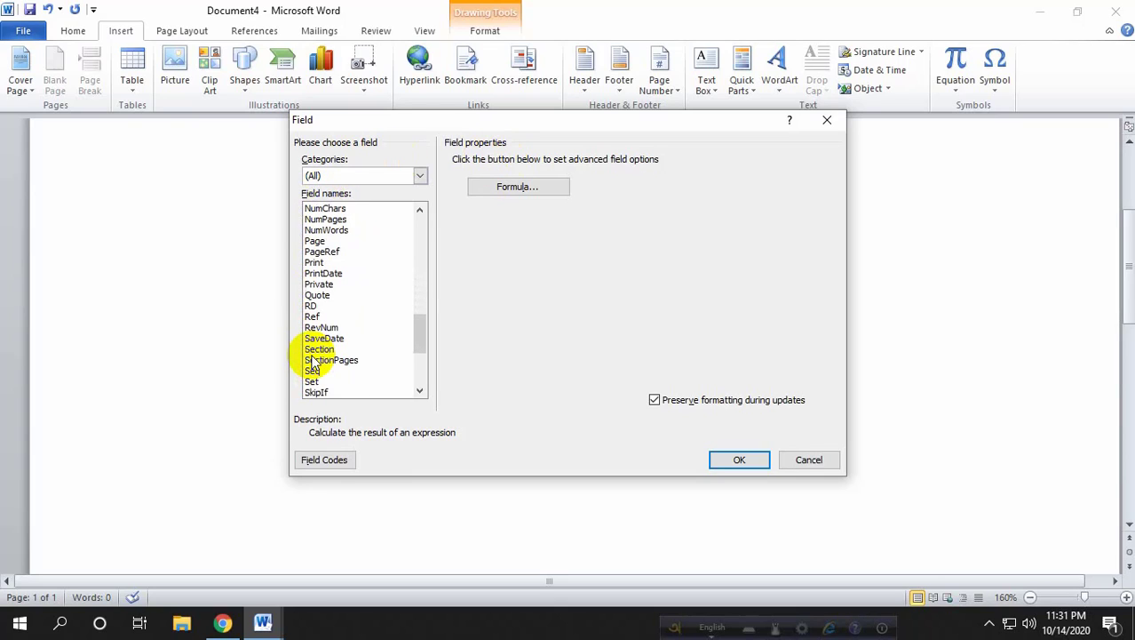
scroll(315, 376, "down", 5)
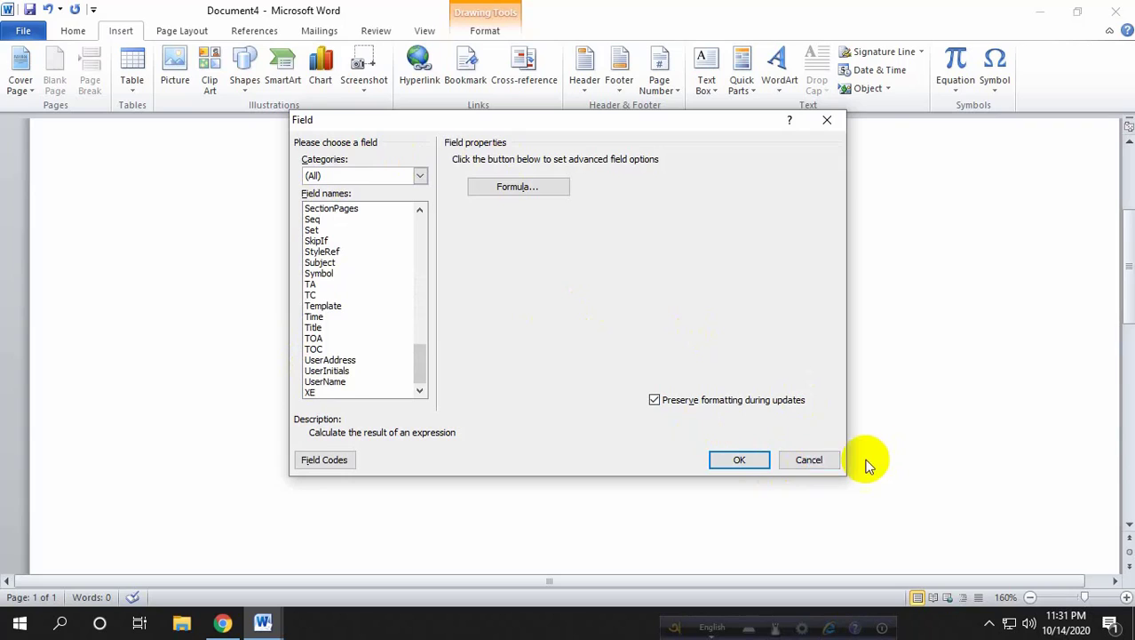
left_click(816, 459)
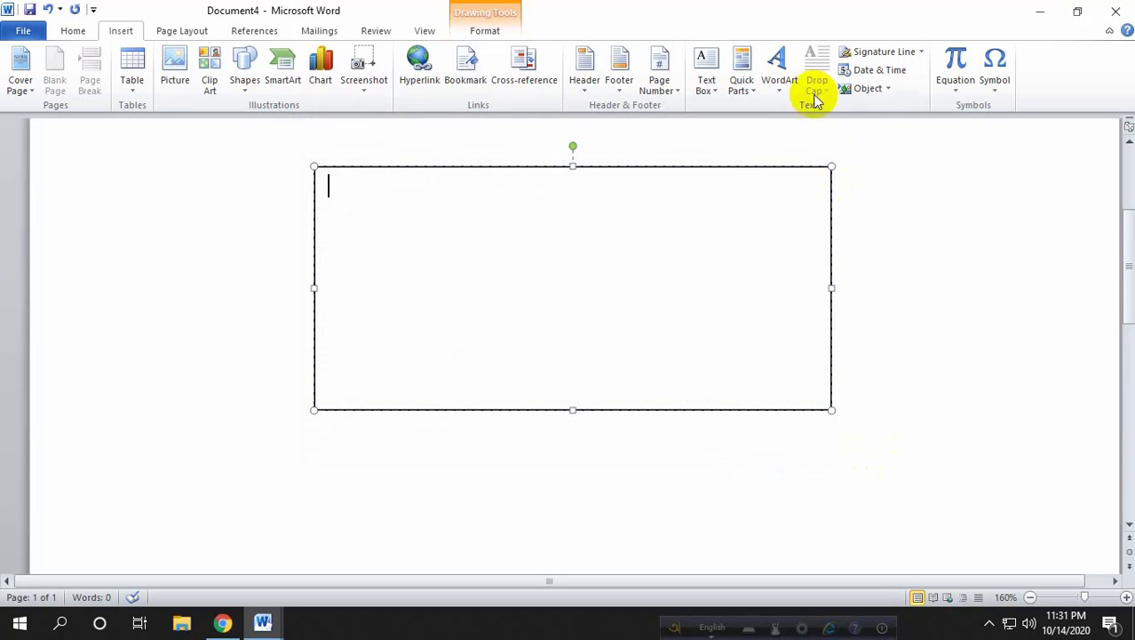
Step: Examine the Quick Parts options and the WordArt style gallery, and return to the empty text box
left_click(758, 90)
left_click(758, 91)
left_click(757, 91)
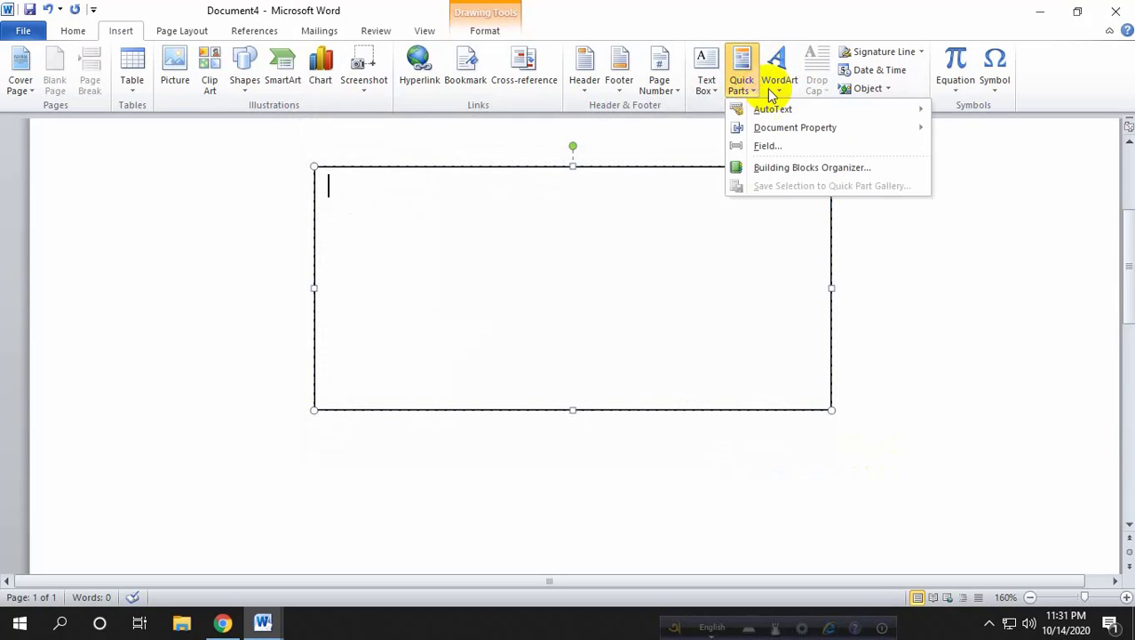
left_click(782, 87)
left_click(570, 258)
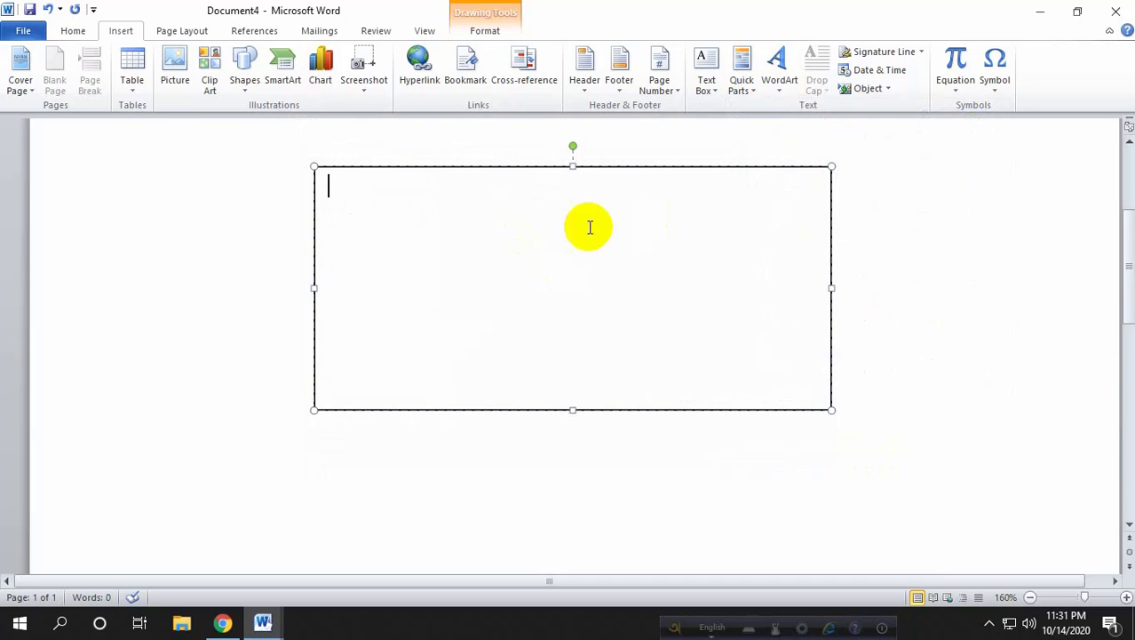
left_click(782, 80)
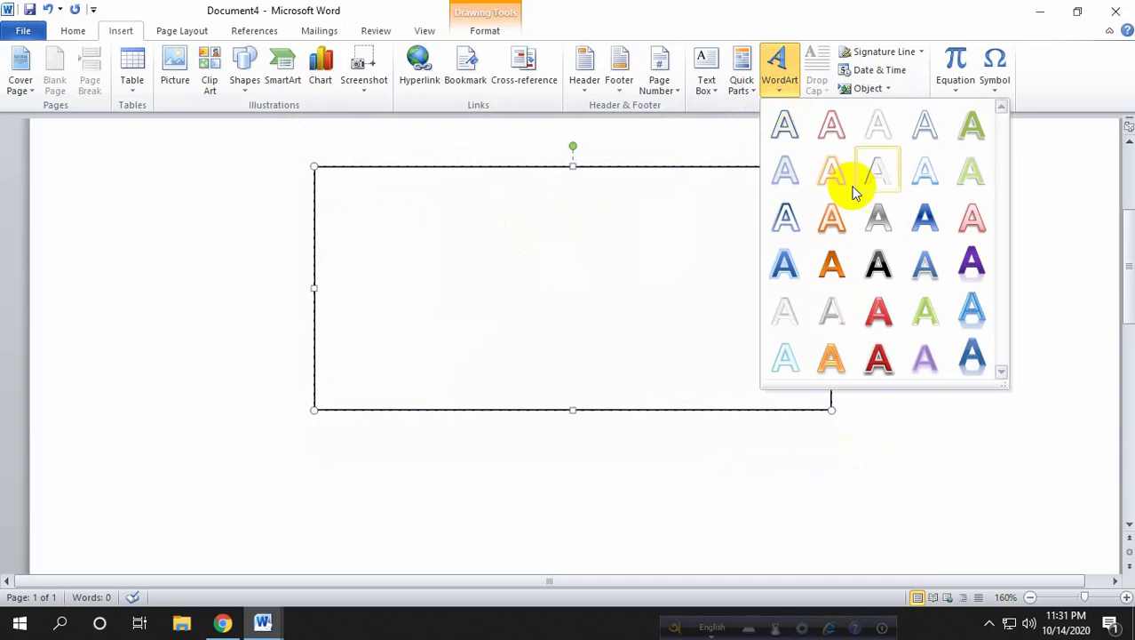
left_click(496, 238)
Step: Enter "fdsgfdgfdsgdfsgdfsg" in the text box and create WordArt from it in a light green style
type("fdsgfdgfdsgdfsgdfs")
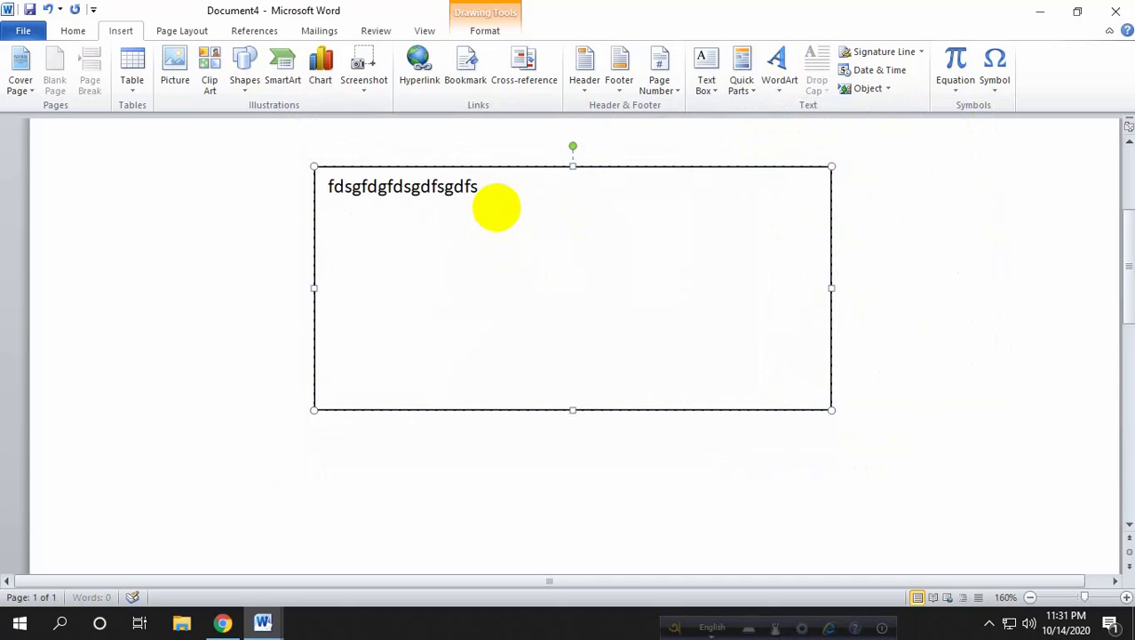
type("g")
left_click_drag(495, 202, 330, 185)
left_click(797, 91)
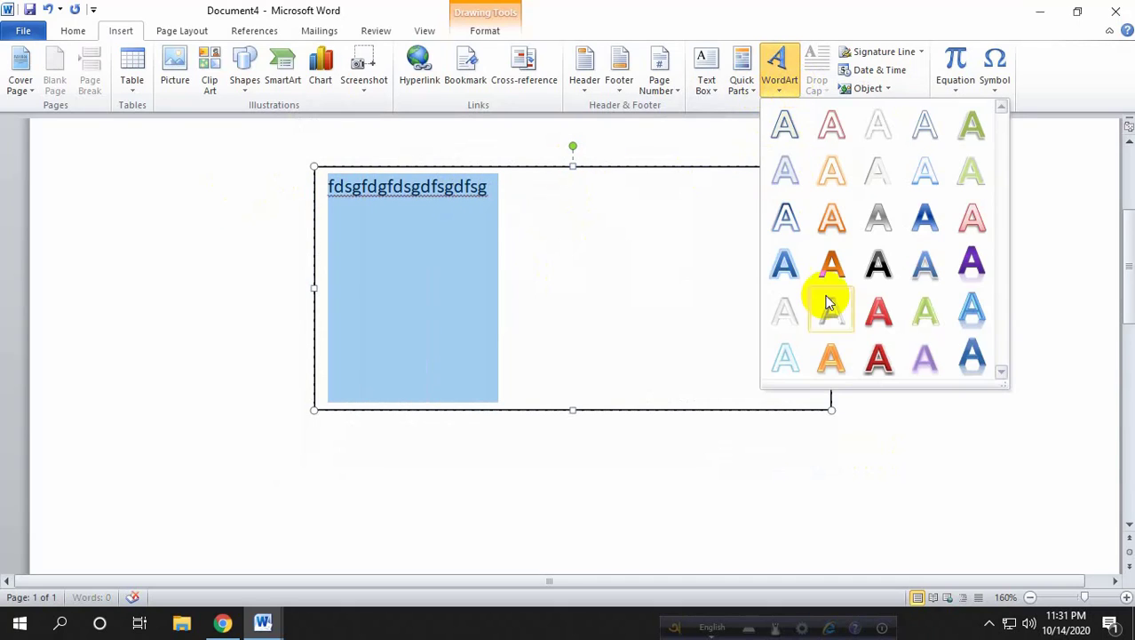
left_click(964, 175)
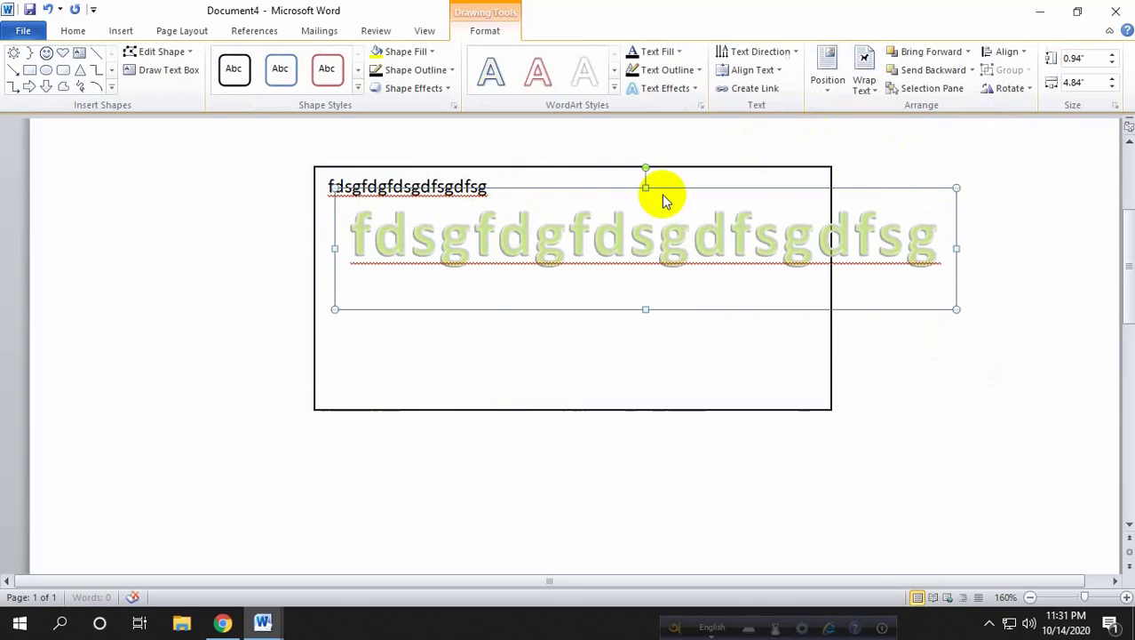
Step: Delete the plain filler text from the text box behind the WordArt
left_click(502, 179)
left_click_drag(491, 181, 208, 192)
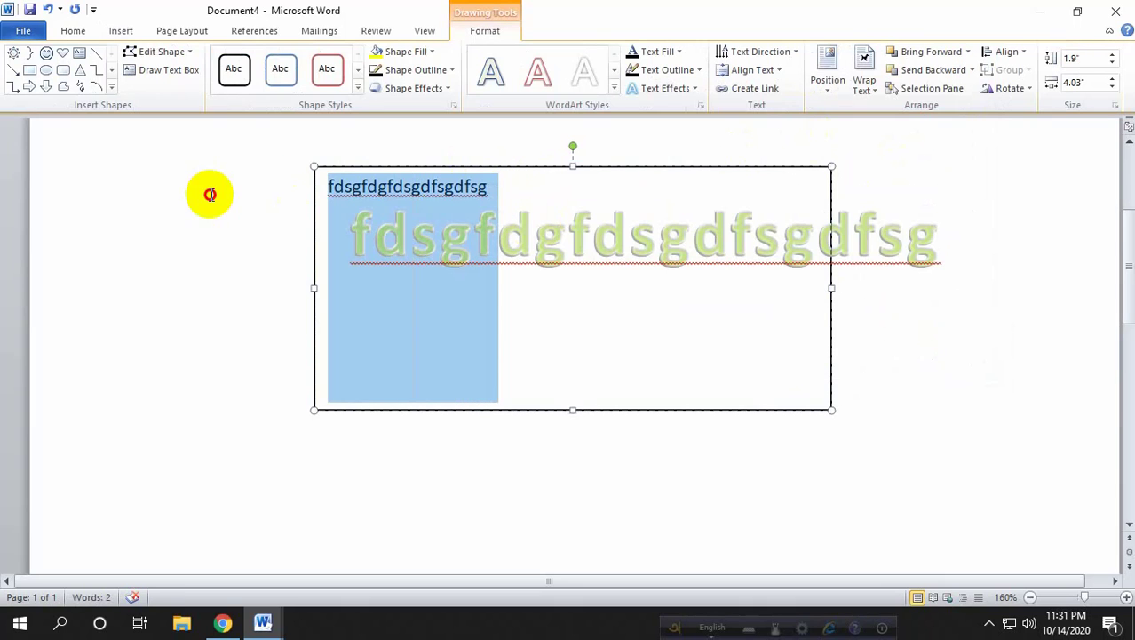
key("Delete")
Step: Select all of the green WordArt's text and delete it
left_click(610, 246)
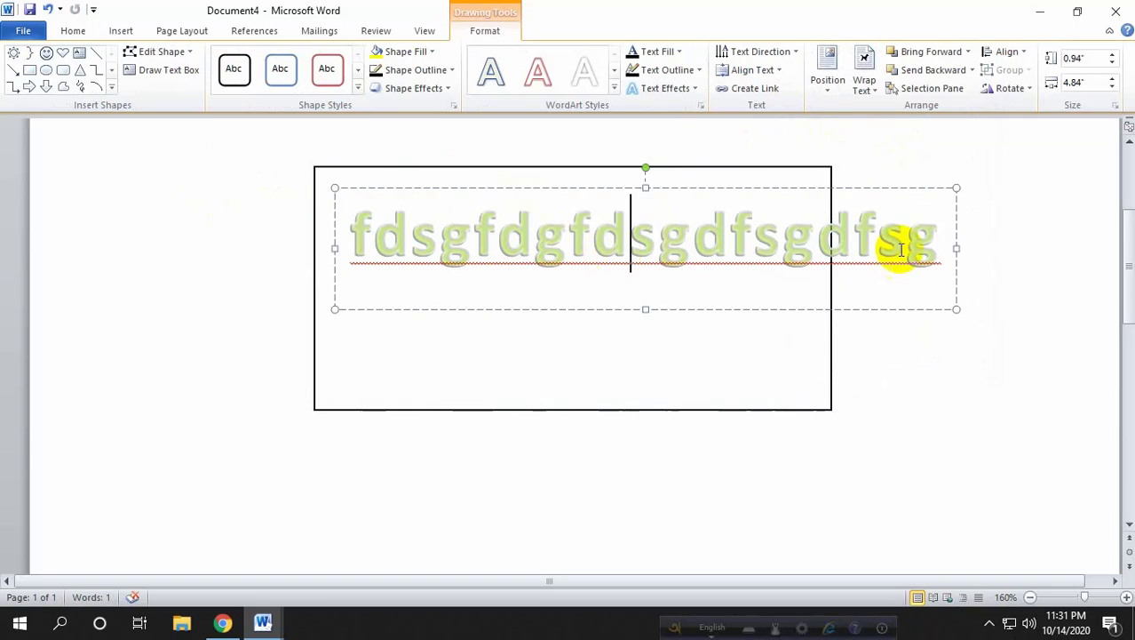
triple_click(900, 246)
left_click(562, 354)
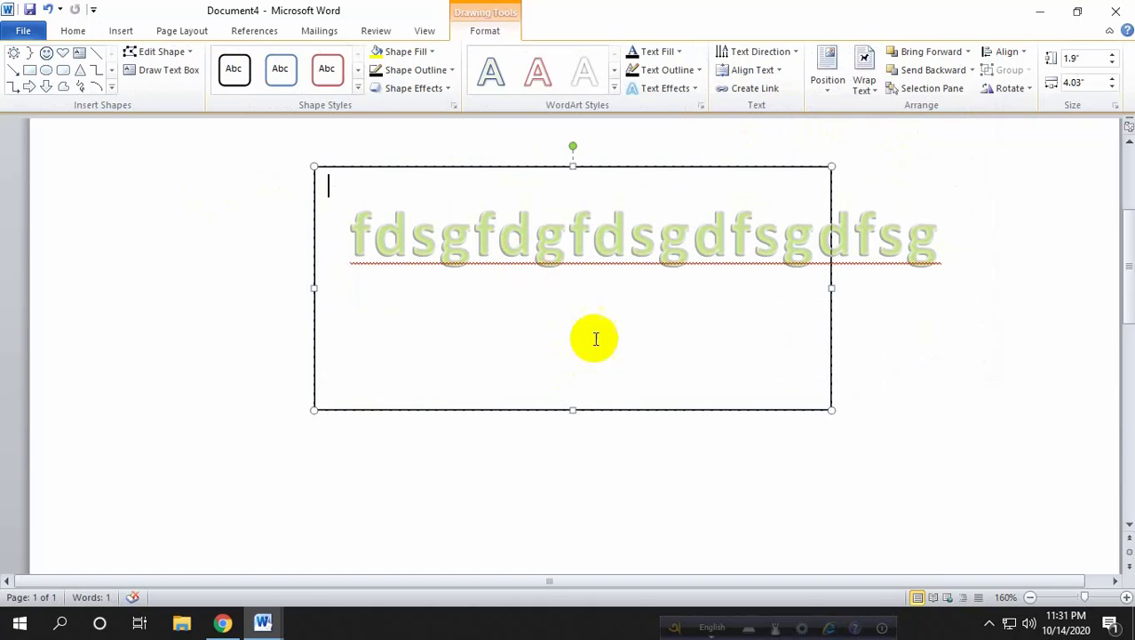
left_click_drag(907, 241, 287, 247)
left_click(909, 238)
triple_click(908, 238)
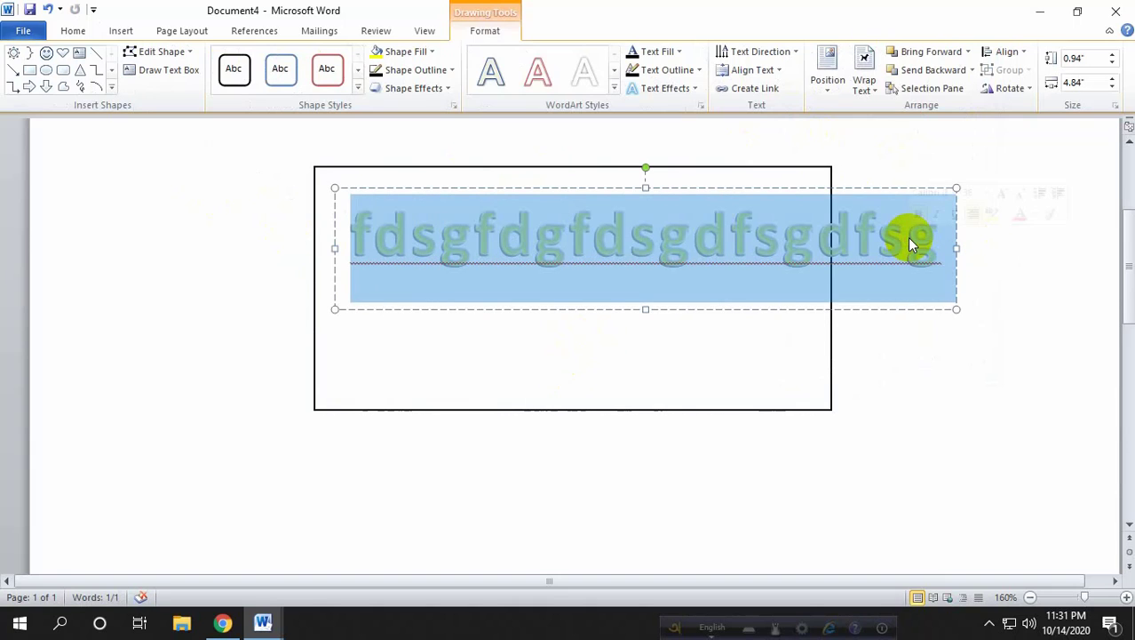
key("Delete")
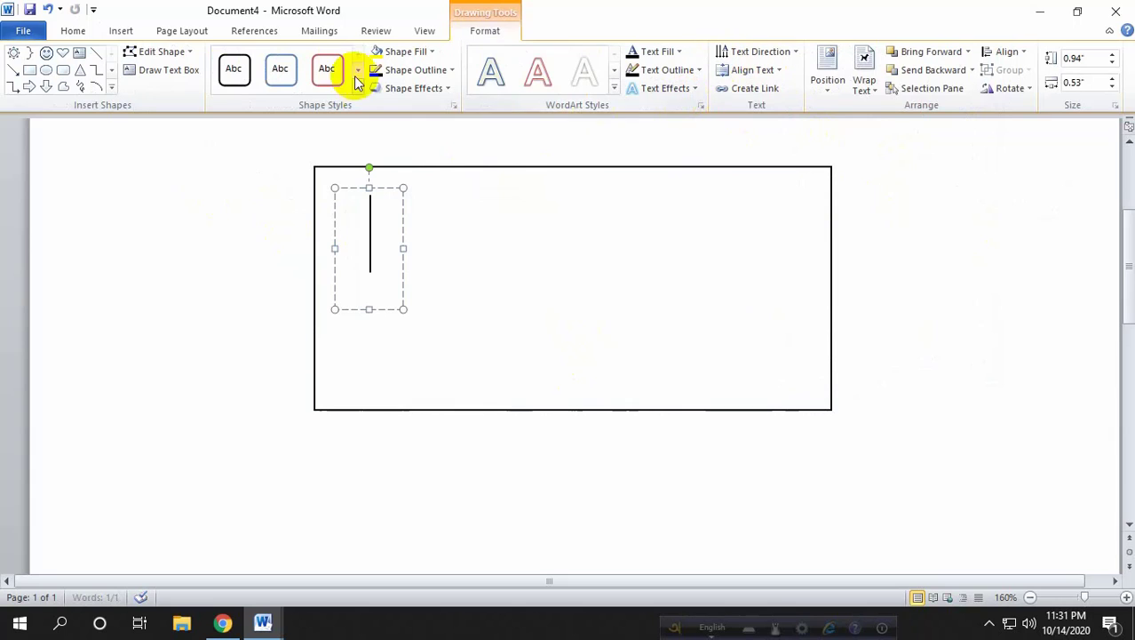
Step: Return to the Insert commands and place the cursor in the blank page body outside the text box
left_click(121, 30)
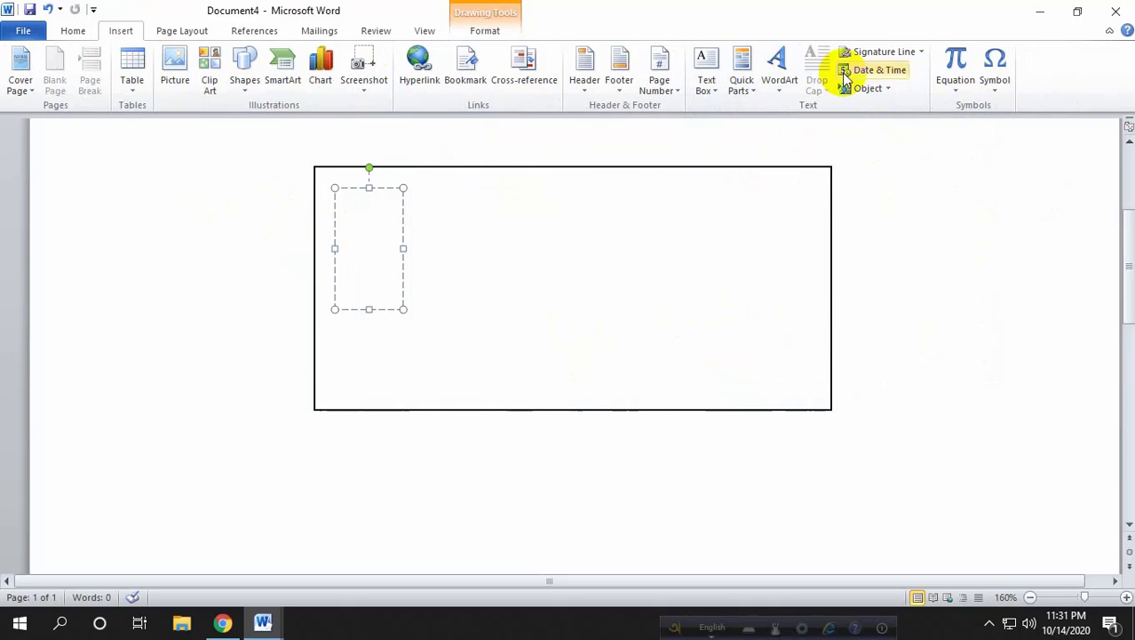
left_click(471, 234)
left_click(938, 378)
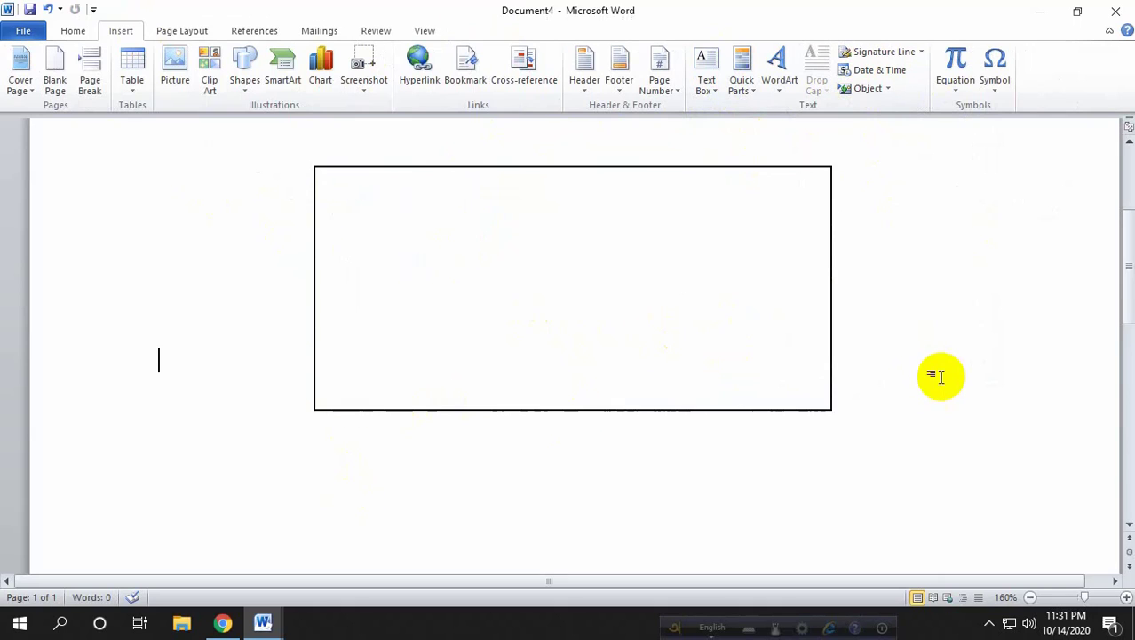
scroll(581, 414, "down", 5)
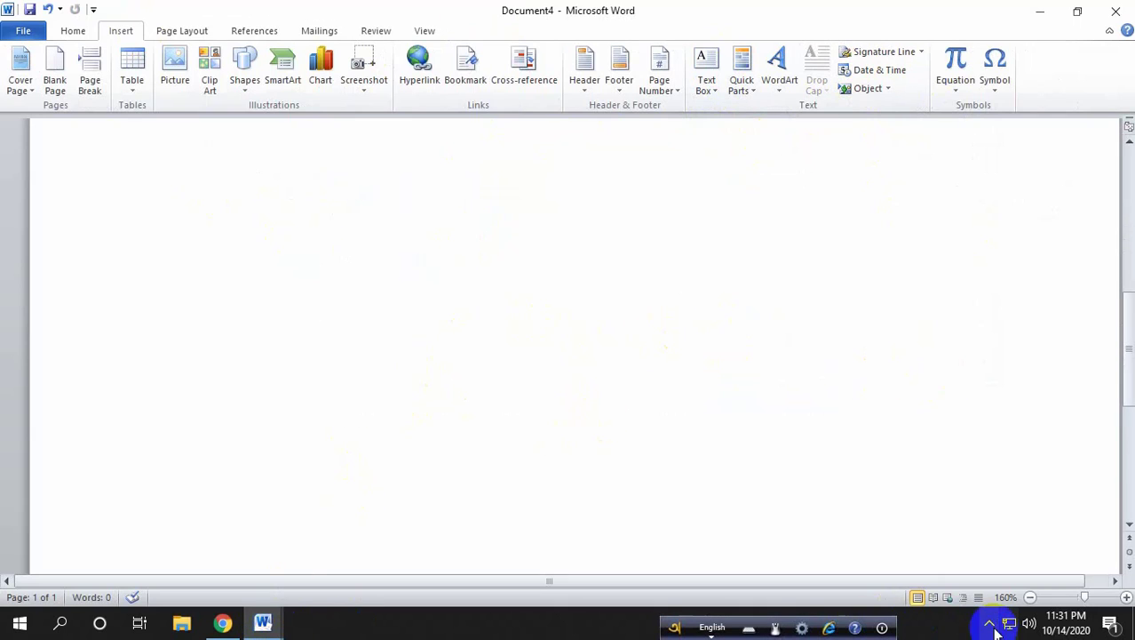